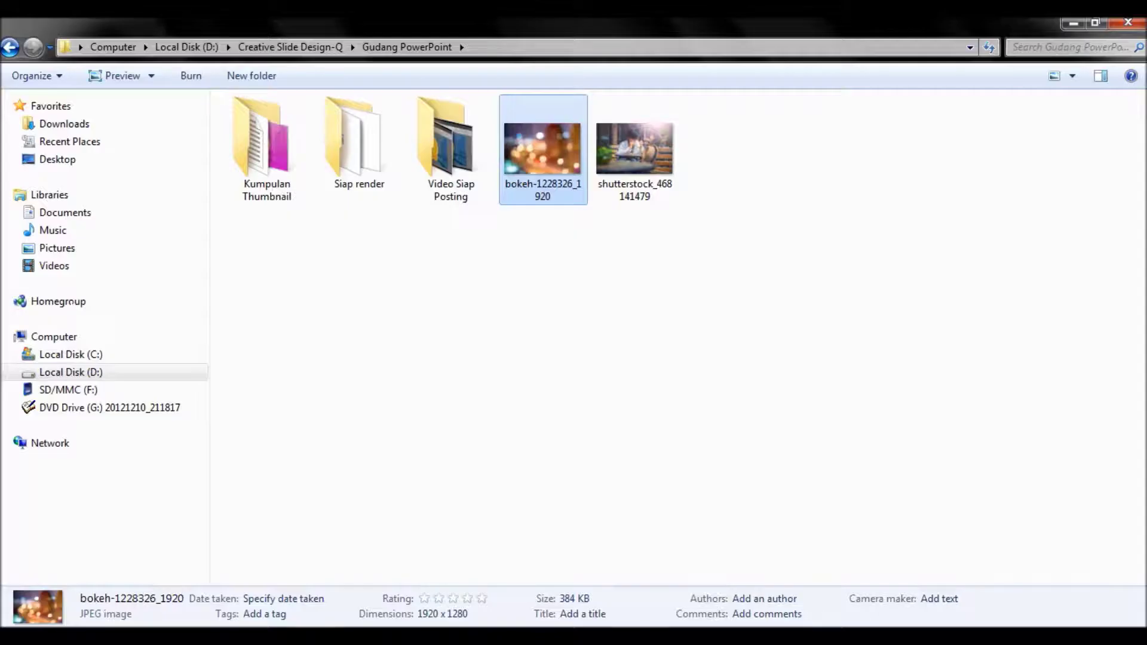
Step: Compare the bokeh and shutterstock photos and pick the bokeh photo as the background
{"action": "left_click", "coordinate": [638, 169]}
{"action": "left_click", "coordinate": [563, 163]}
{"action": "left_click", "coordinate": [618, 149]}
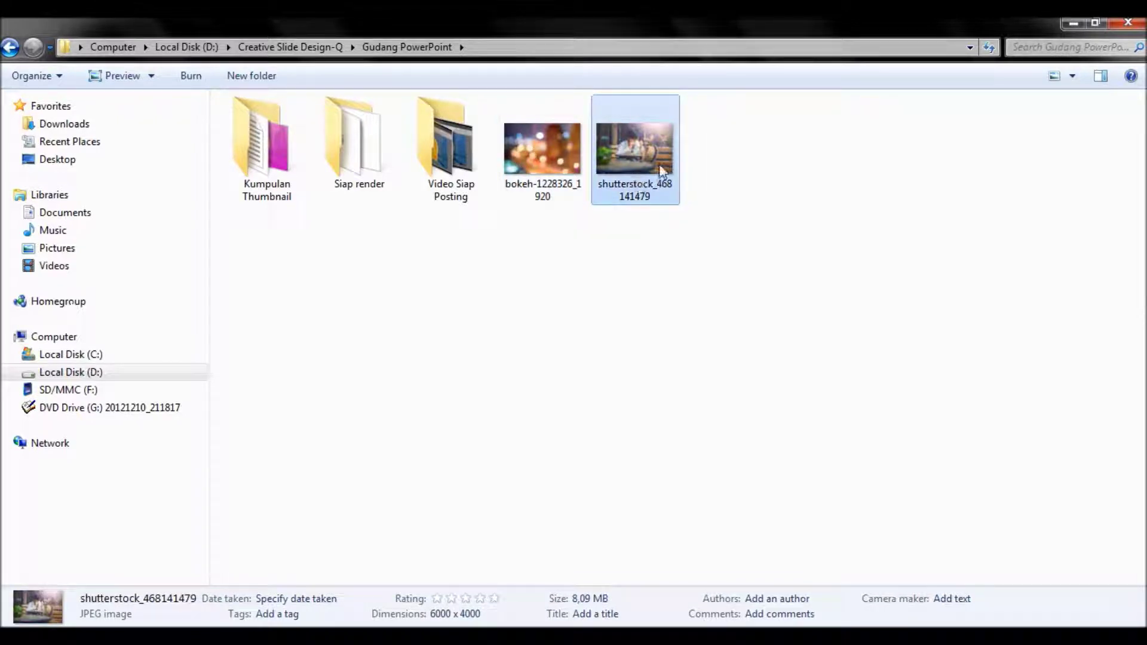
{"action": "mouse_move", "coordinate": [635, 149]}
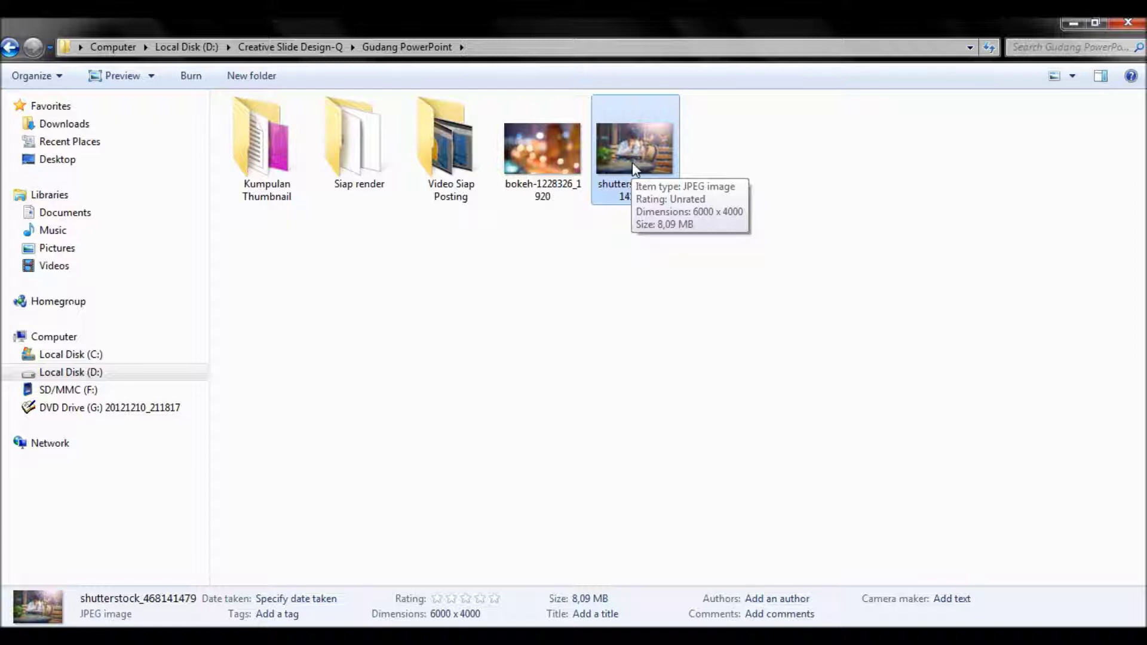
{"action": "left_click", "coordinate": [547, 150]}
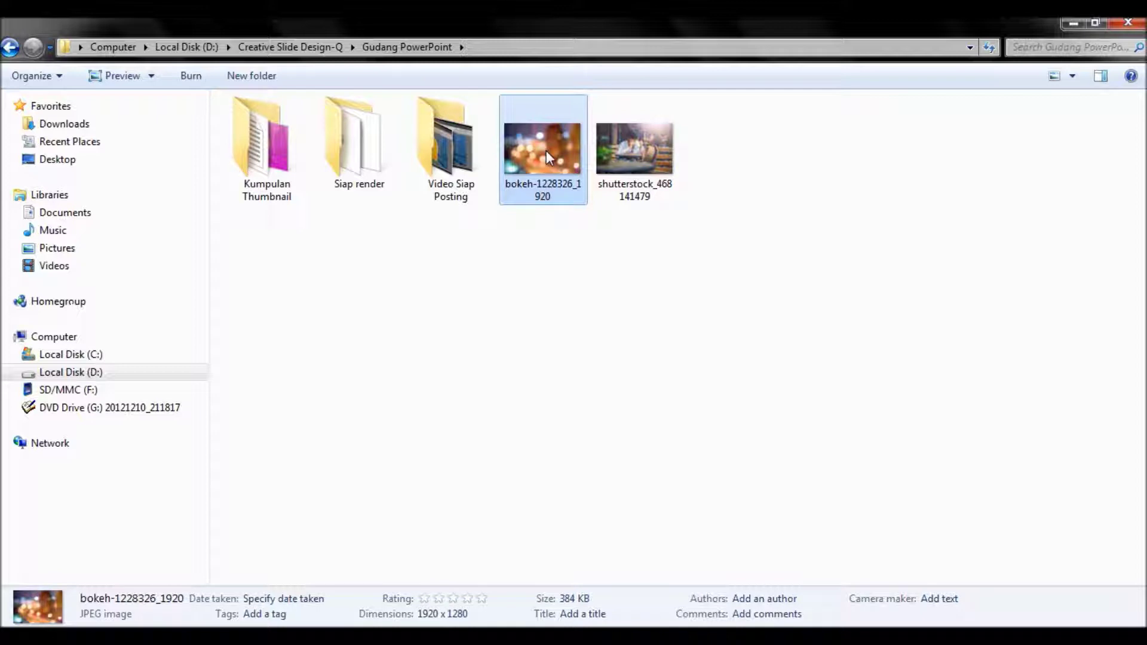
{"action": "mouse_move", "coordinate": [541, 159]}
{"action": "left_mouse_down"}
{"action": "mouse_move", "coordinate": [493, 178]}
{"action": "mouse_move", "coordinate": [526, 189]}
{"action": "left_mouse_up"}
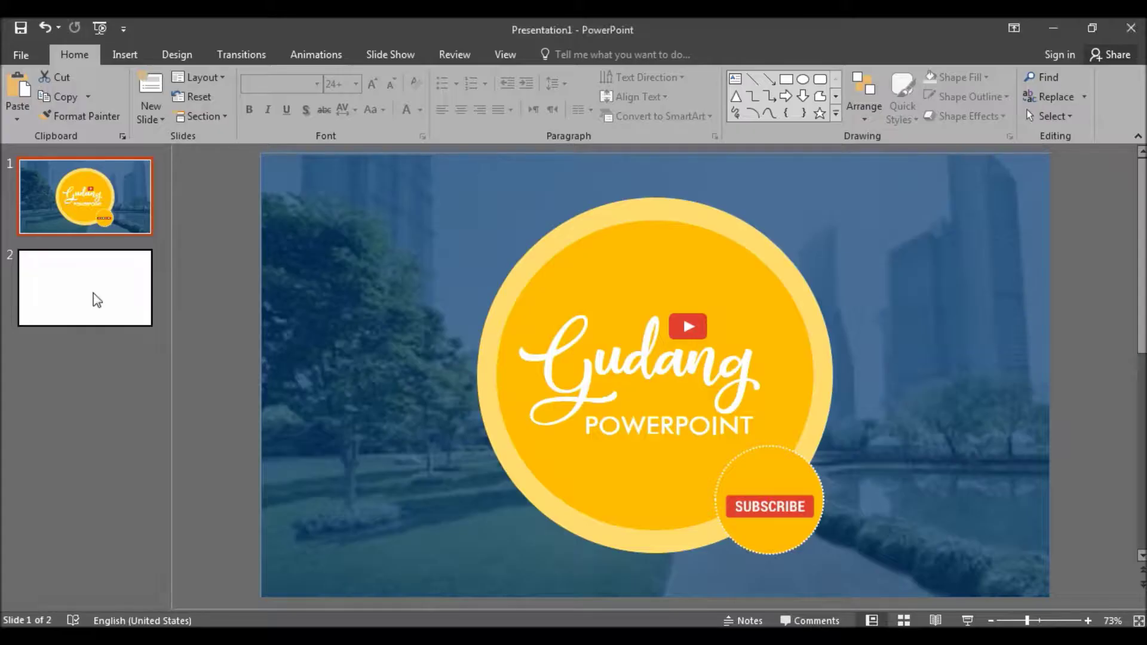
Step: Paste the bokeh photo onto blank slide 2 and enlarge it to cover the slide
{"action": "left_click", "coordinate": [95, 299]}
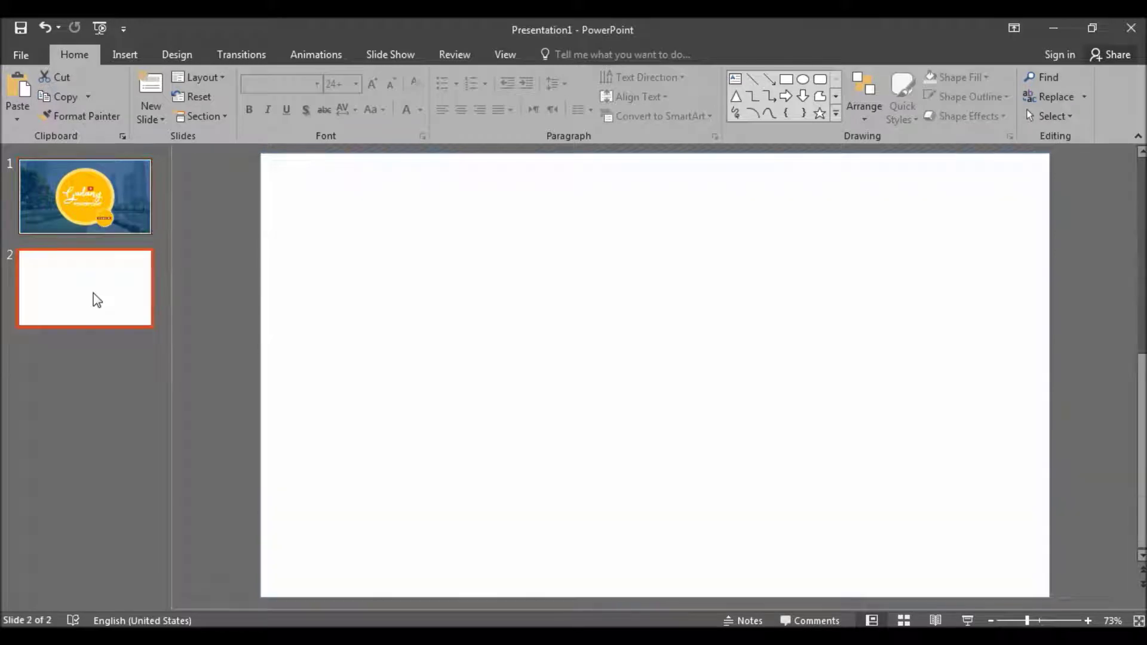
{"action": "left_click", "coordinate": [302, 300]}
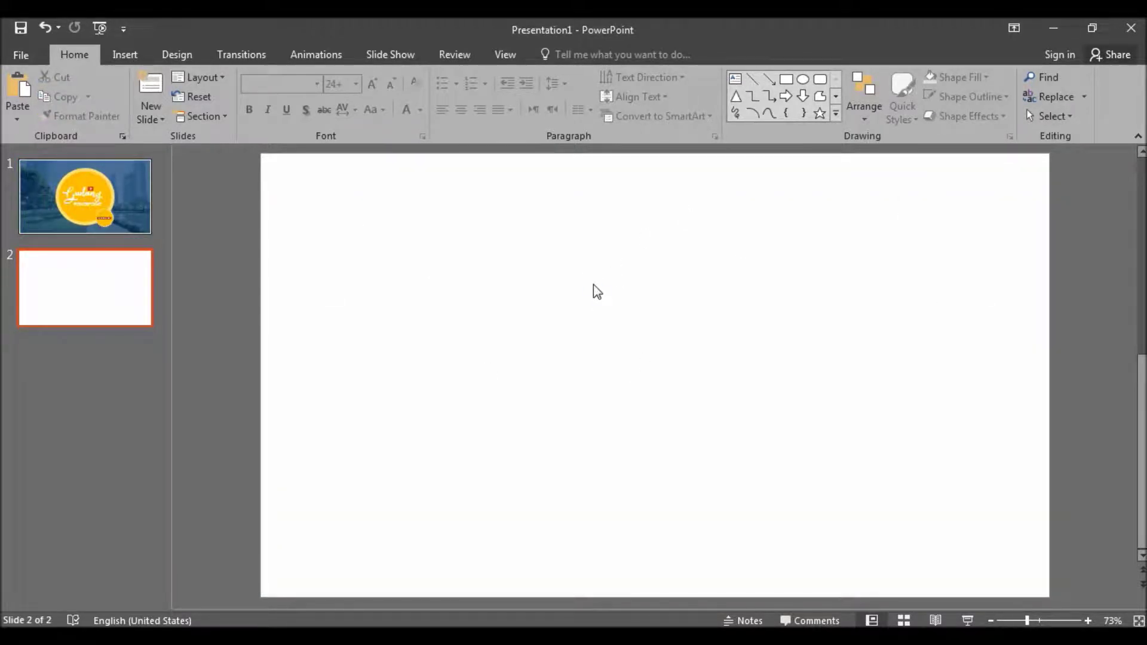
{"action": "key", "text": "ctrl+v"}
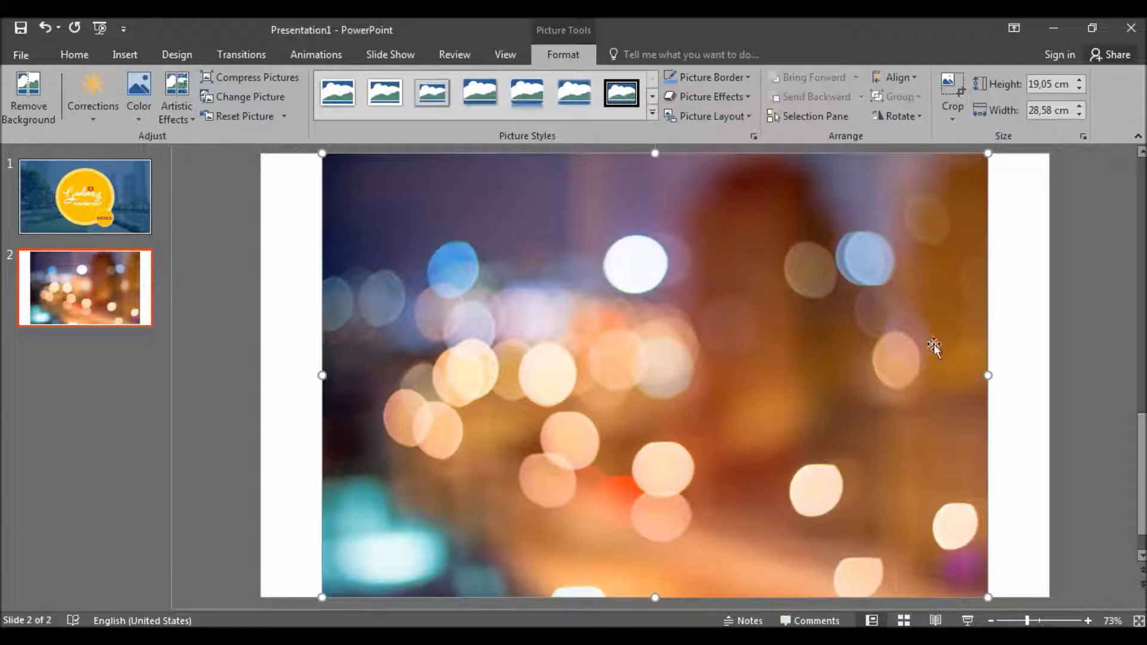
{"action": "scroll", "coordinate": [931, 345], "scroll_direction": "down", "scroll_amount": 1}
{"action": "scroll", "coordinate": [933, 345], "scroll_direction": "down", "scroll_amount": 3}
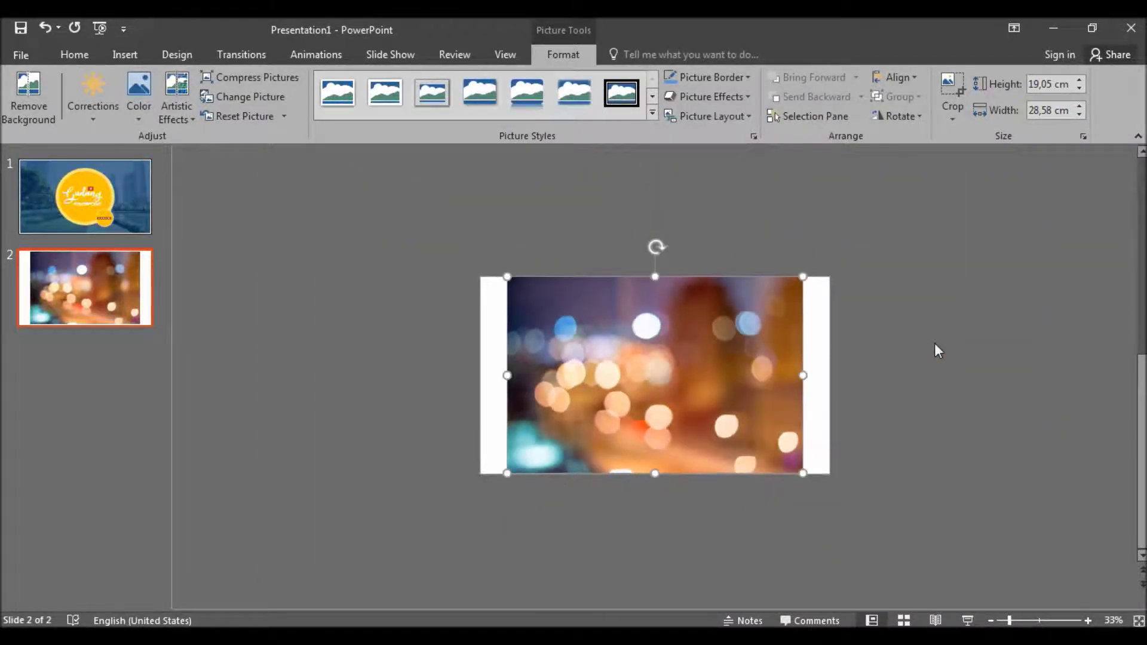
{"action": "left_click_drag", "start_coordinate": [803, 277], "coordinate": [829, 264]}
Step: Crop the photo's top and bottom so it is exactly 19,09 × 33,87 cm
{"action": "left_click", "coordinate": [955, 82]}
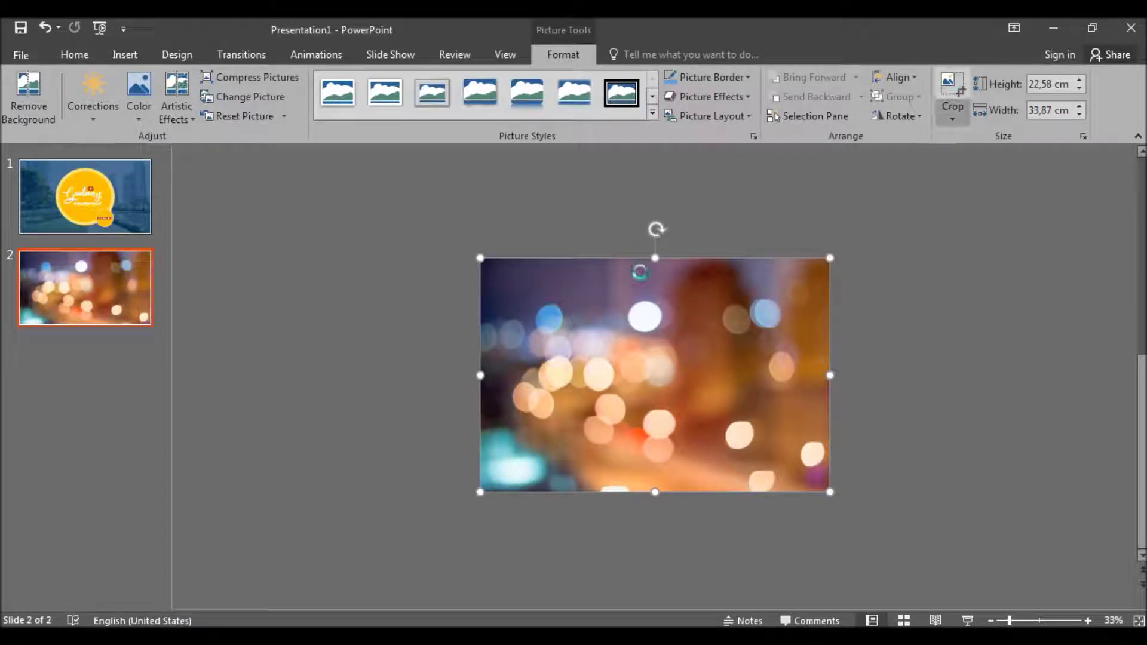
{"action": "left_click_drag", "start_coordinate": [655, 261], "coordinate": [657, 279]}
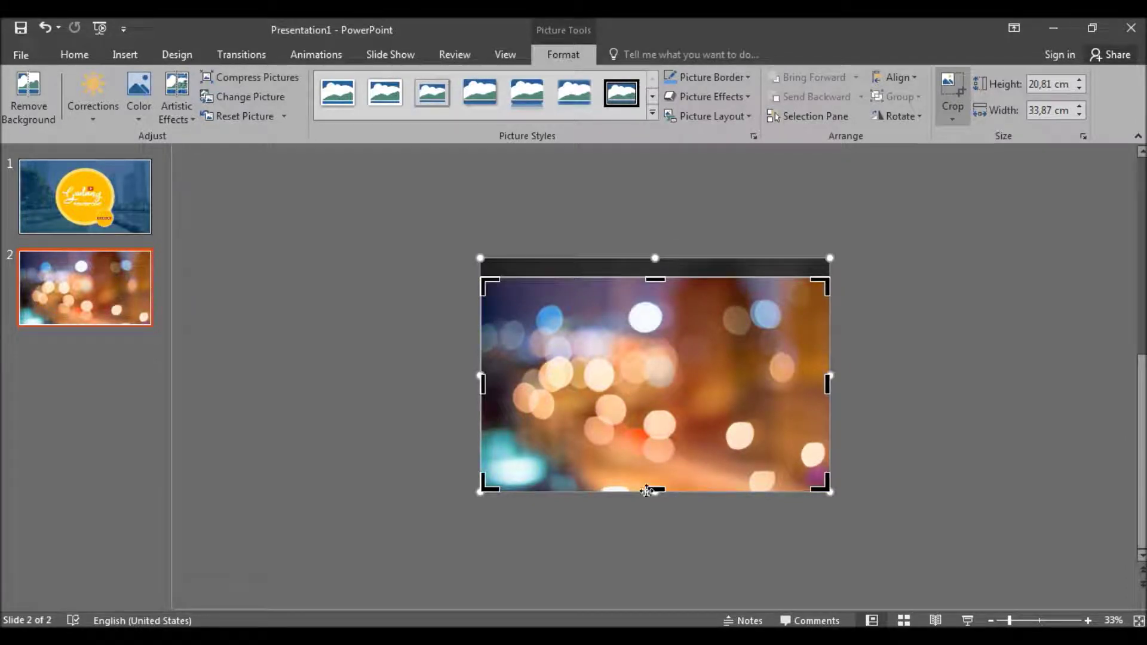
{"action": "left_click_drag", "start_coordinate": [648, 490], "coordinate": [653, 473]}
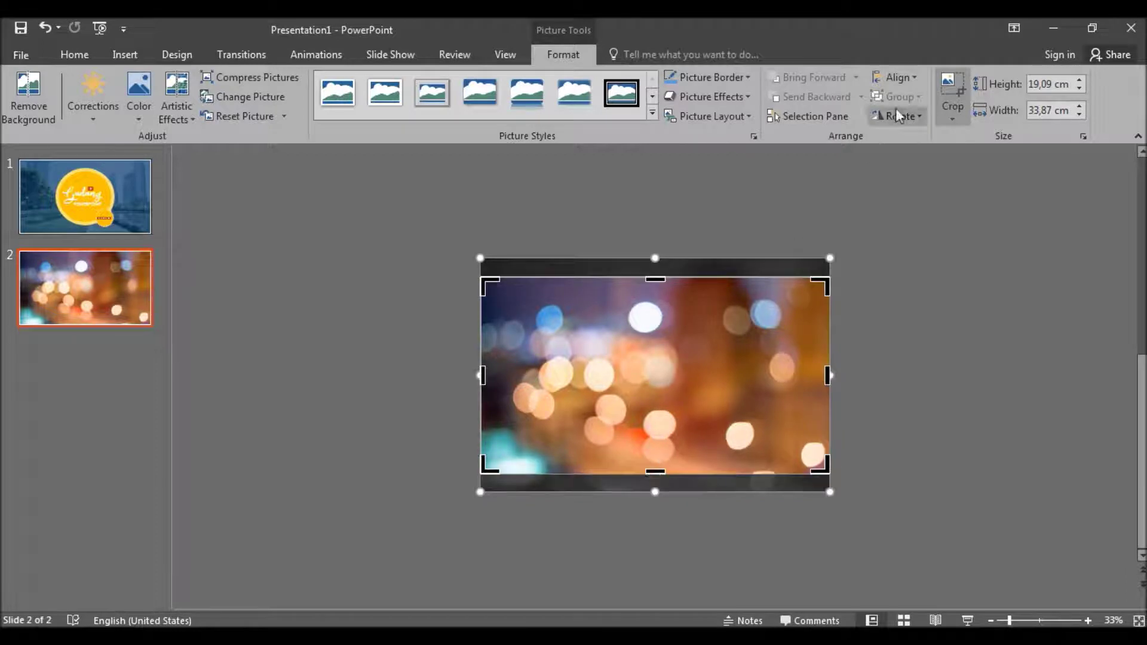
{"action": "left_click", "coordinate": [942, 91]}
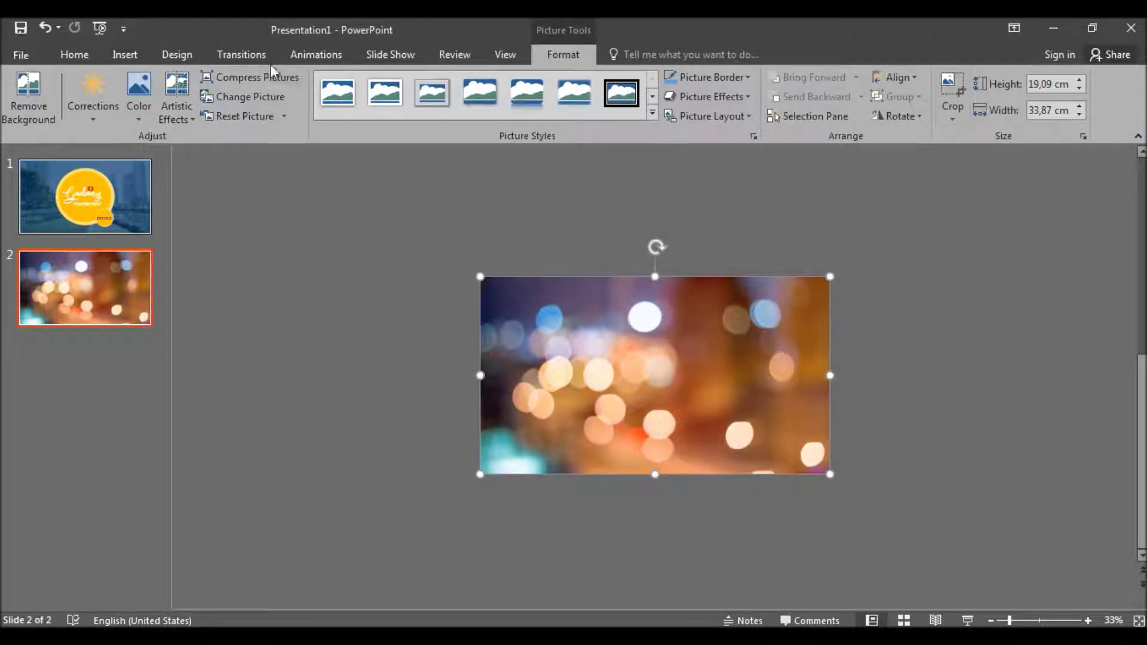
Step: Draw a rectangle spanning the entire slide over the bokeh photo
{"action": "left_click", "coordinate": [124, 54]}
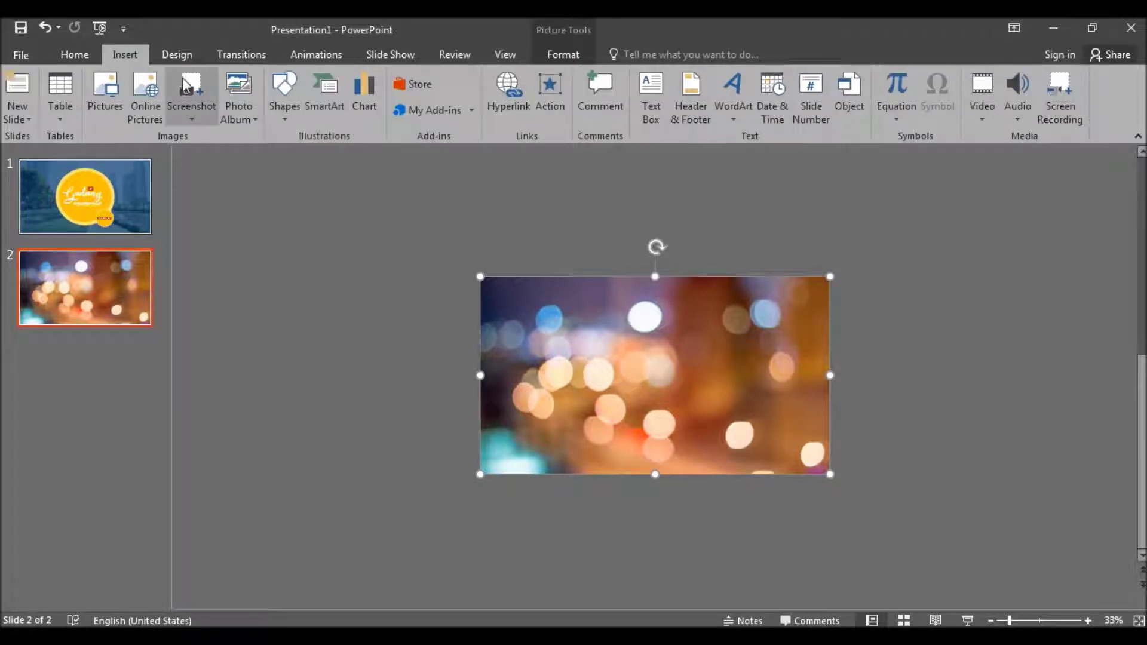
{"action": "left_click", "coordinate": [290, 102]}
{"action": "left_click", "coordinate": [325, 154]}
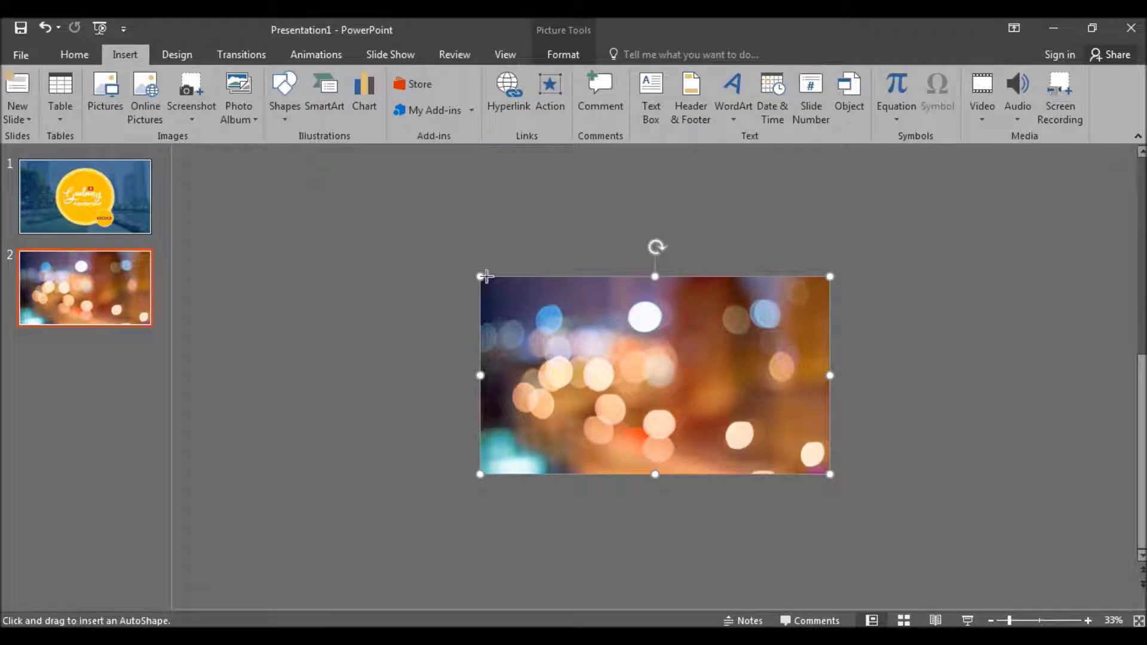
{"action": "mouse_move", "coordinate": [482, 277]}
{"action": "left_mouse_down"}
{"action": "mouse_move", "coordinate": [830, 460]}
{"action": "mouse_move", "coordinate": [830, 473]}
{"action": "left_mouse_up"}
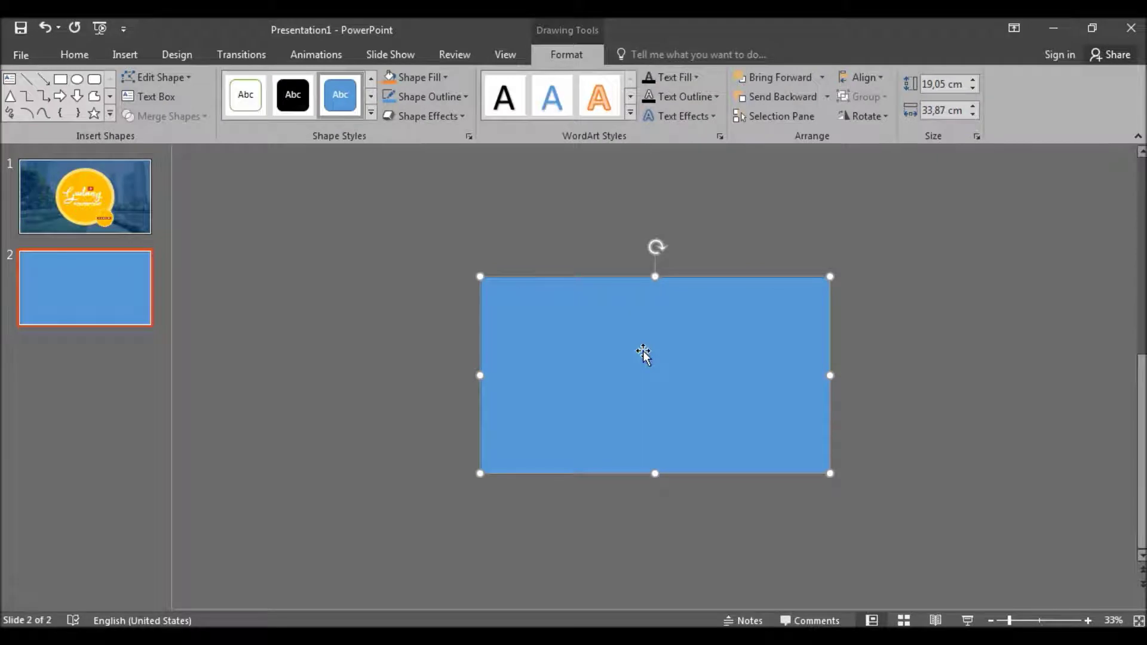
Step: Open Format Shape for the rectangle and expand its Fill settings
{"action": "right_click", "coordinate": [686, 342]}
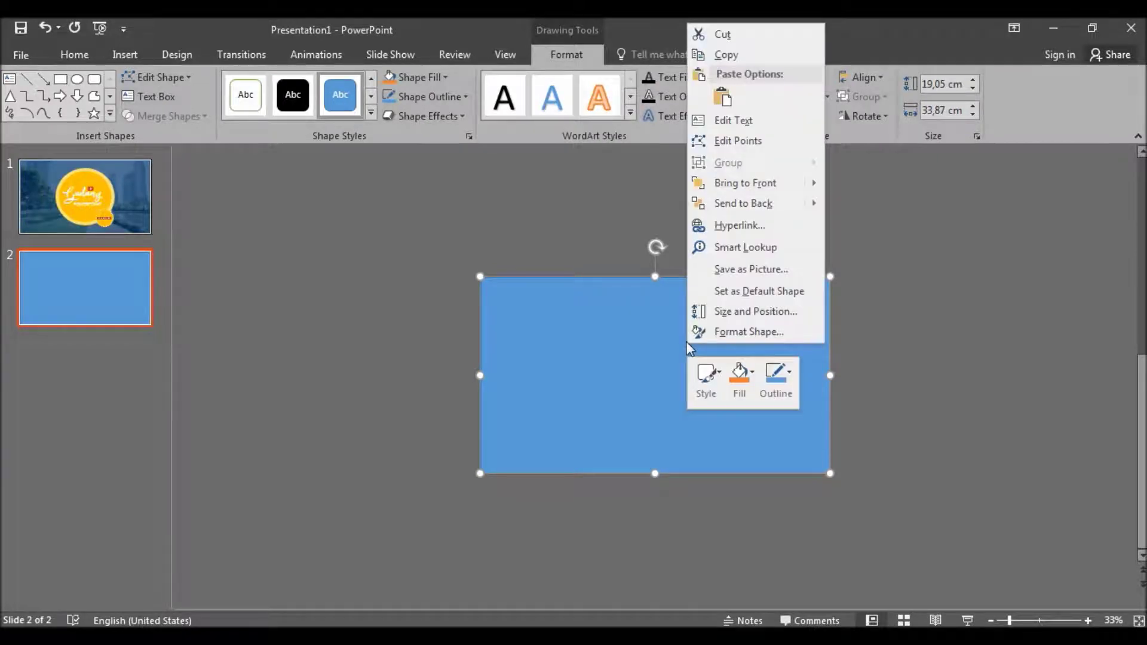
{"action": "left_click", "coordinate": [747, 331]}
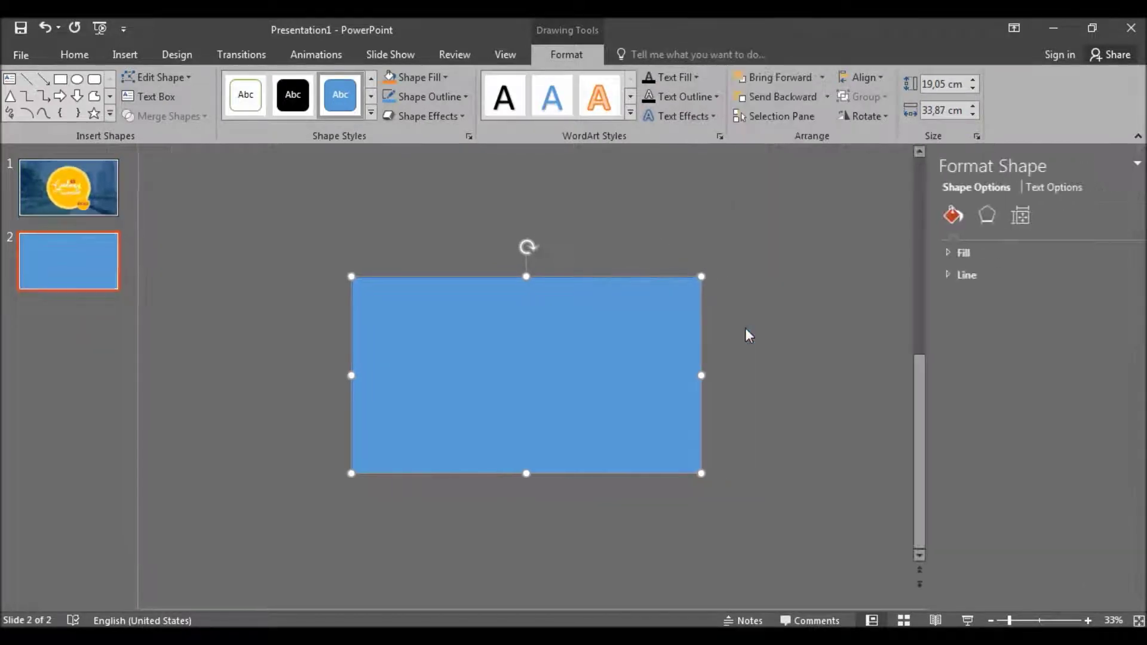
{"action": "left_click", "coordinate": [959, 252]}
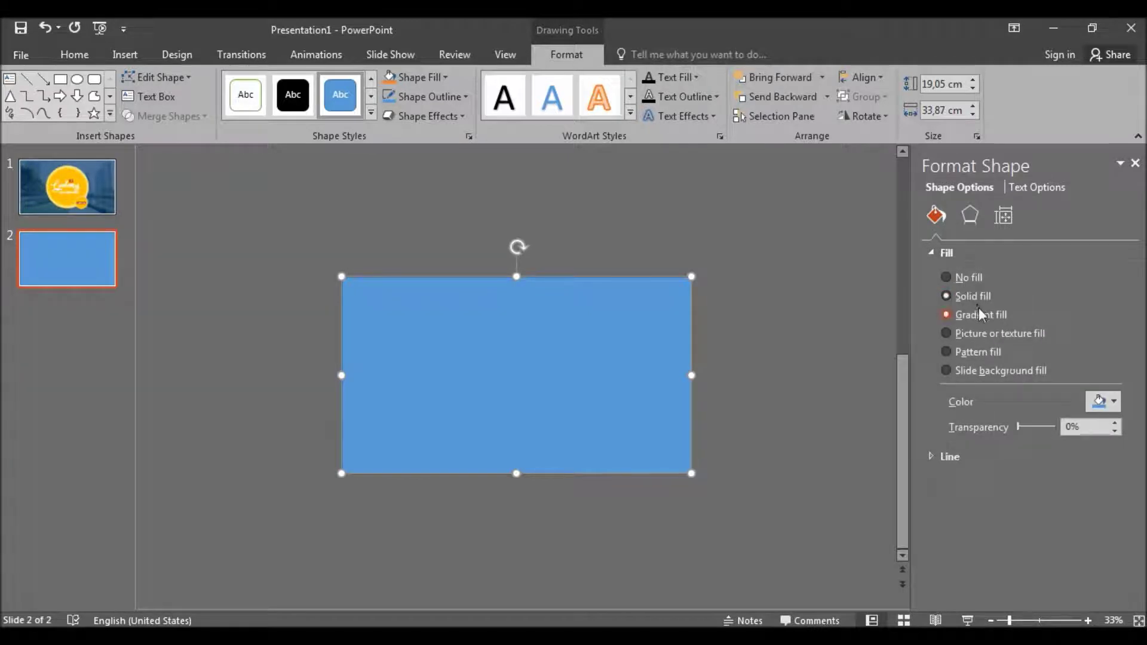
Step: Switch the rectangle to a two-stop gradient fill with a teal first stop
{"action": "left_click", "coordinate": [978, 309]}
{"action": "left_click_drag", "start_coordinate": [1033, 522], "coordinate": [1043, 556]}
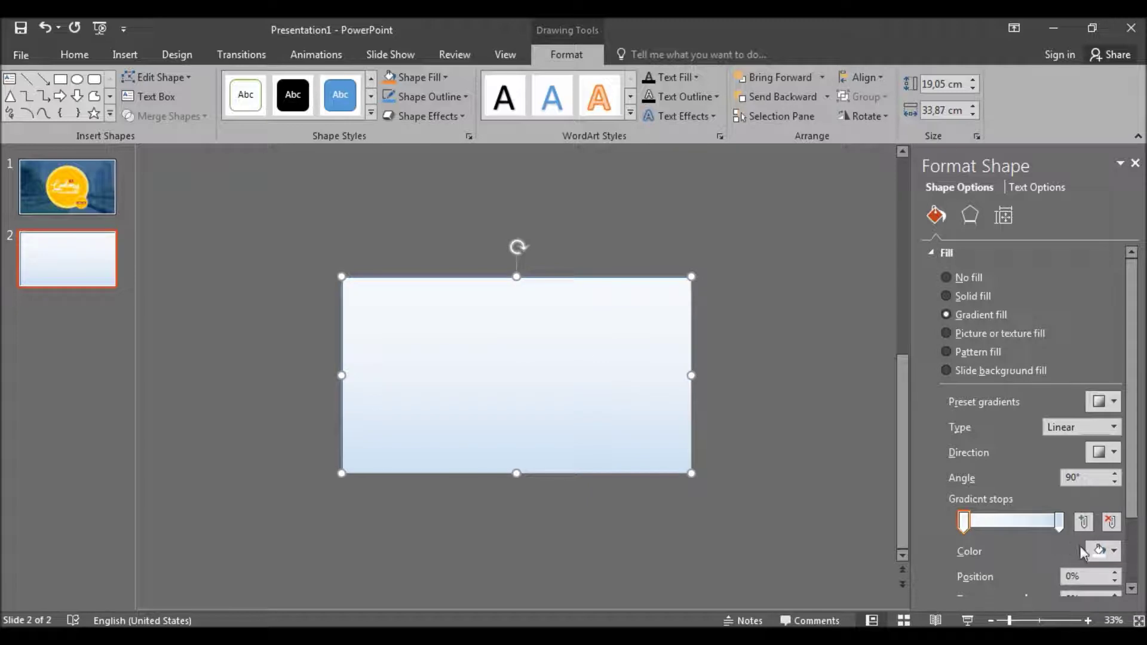
{"action": "left_click", "coordinate": [1102, 551]}
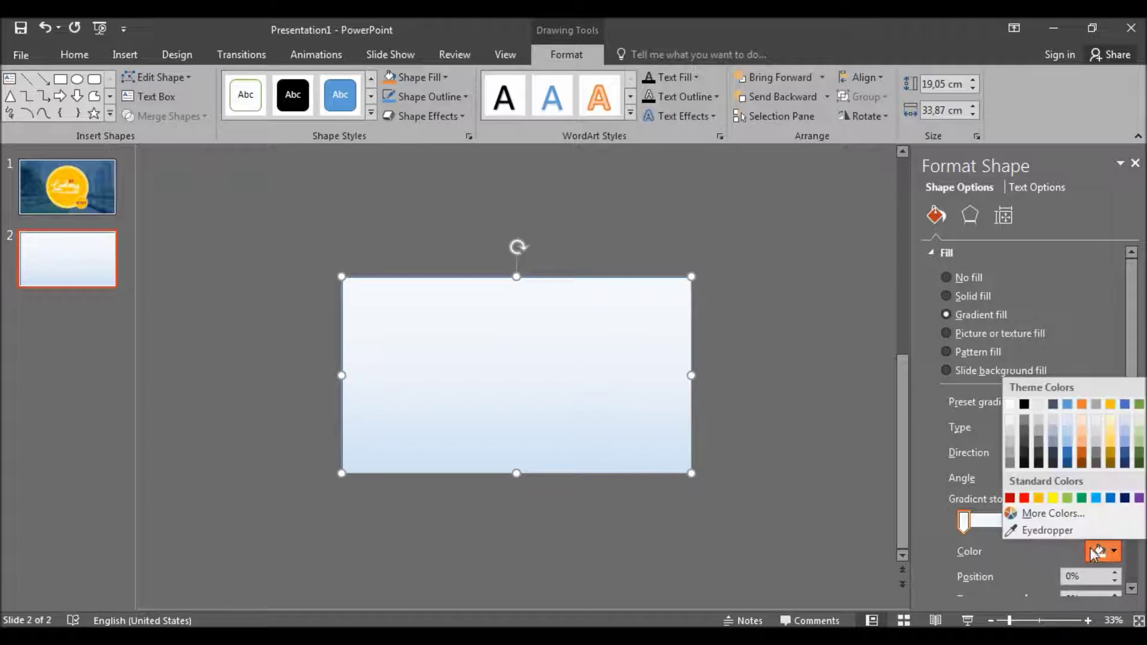
{"action": "left_click", "coordinate": [1073, 515]}
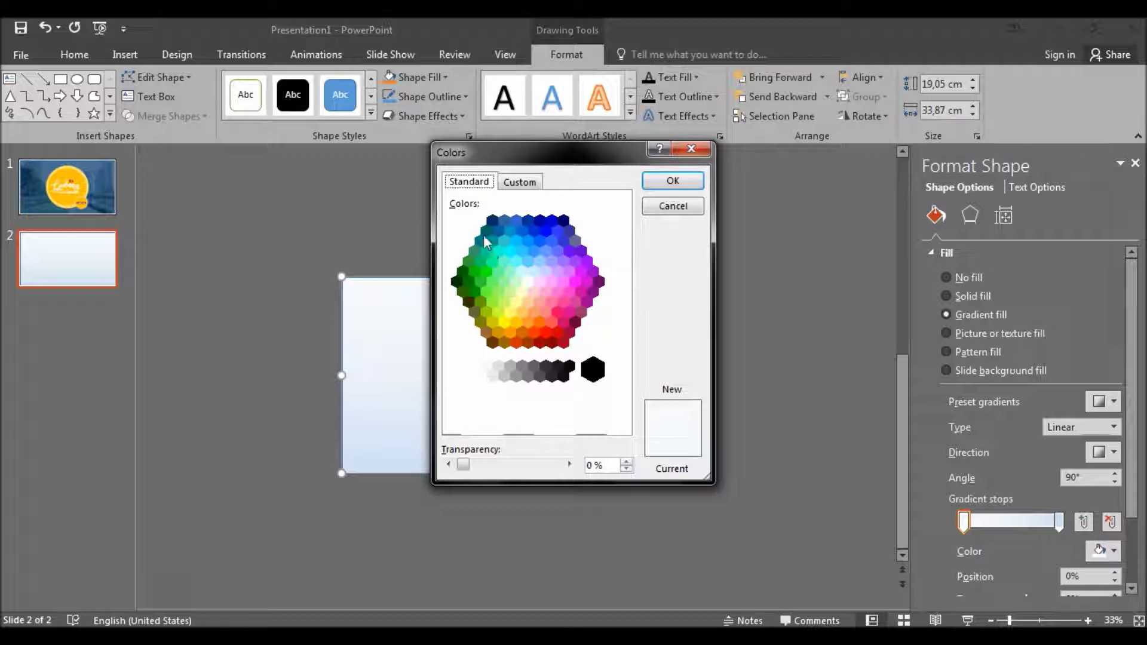
{"action": "left_click", "coordinate": [481, 238]}
{"action": "left_click", "coordinate": [491, 245]}
{"action": "left_click", "coordinate": [481, 239]}
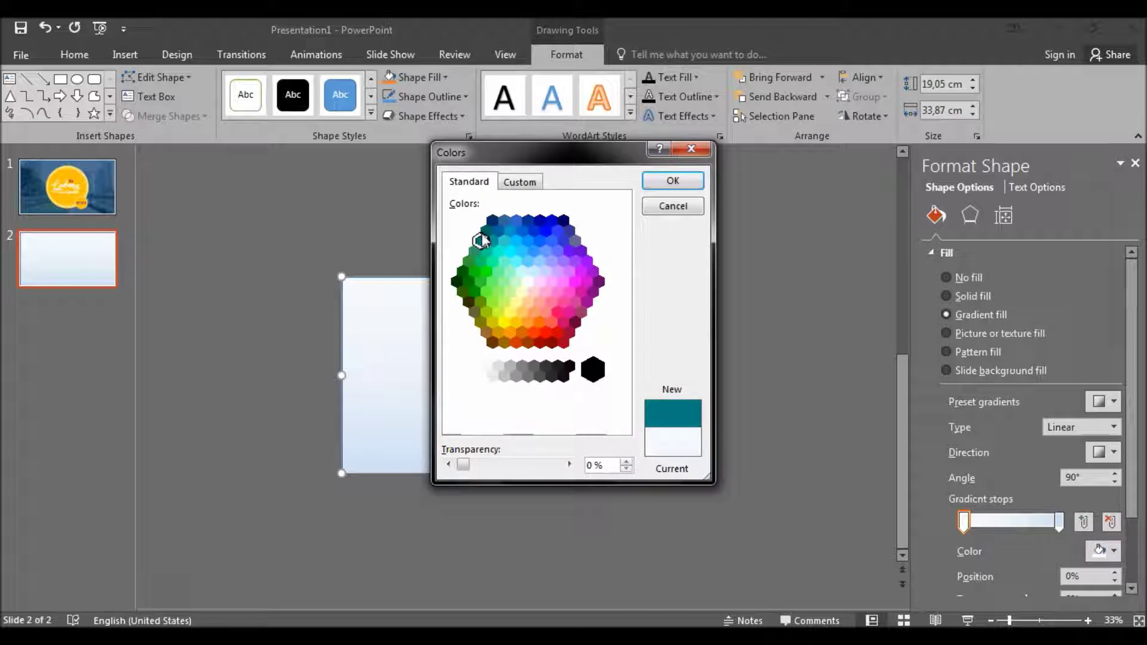
{"action": "left_click", "coordinate": [673, 182]}
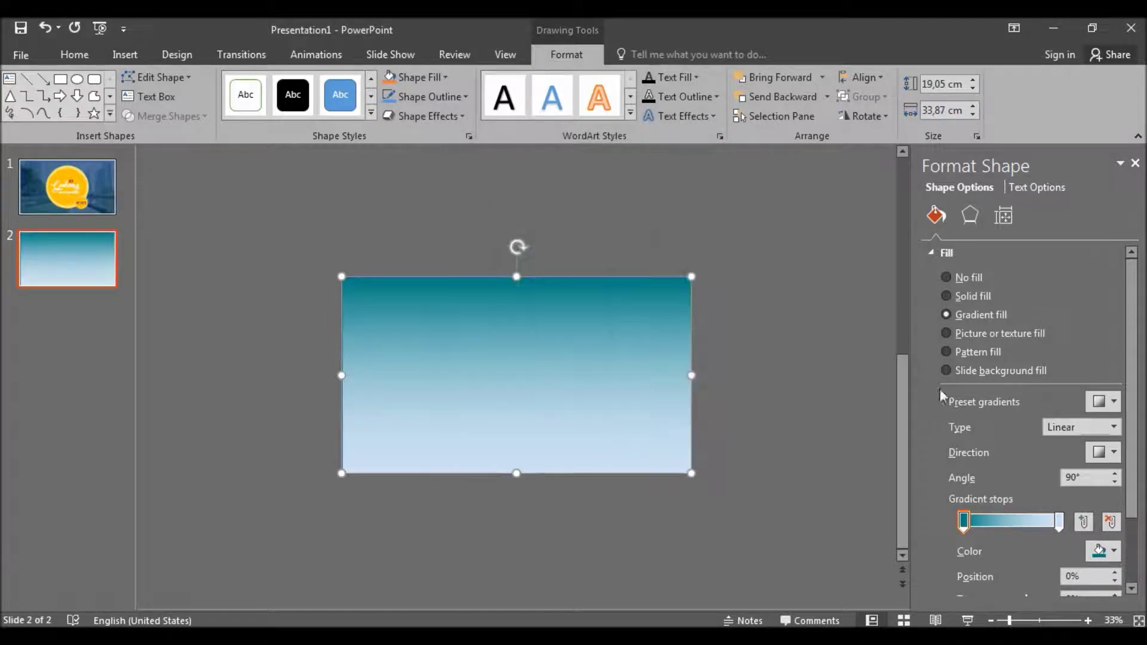
{"action": "left_click", "coordinate": [1099, 549]}
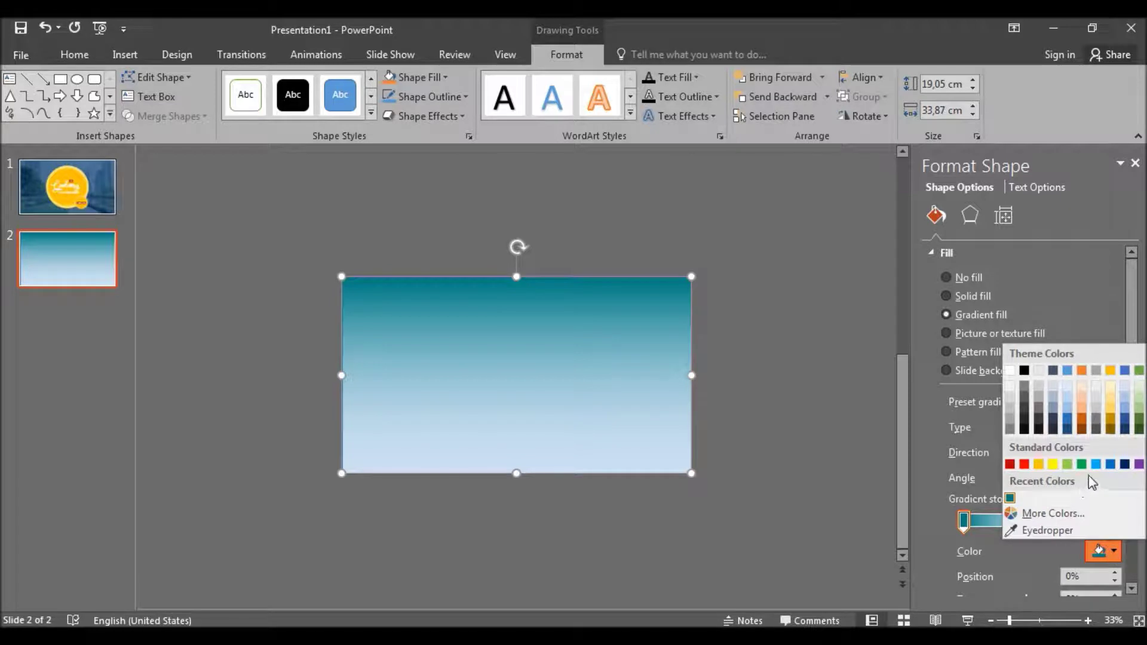
{"action": "left_click", "coordinate": [1053, 513]}
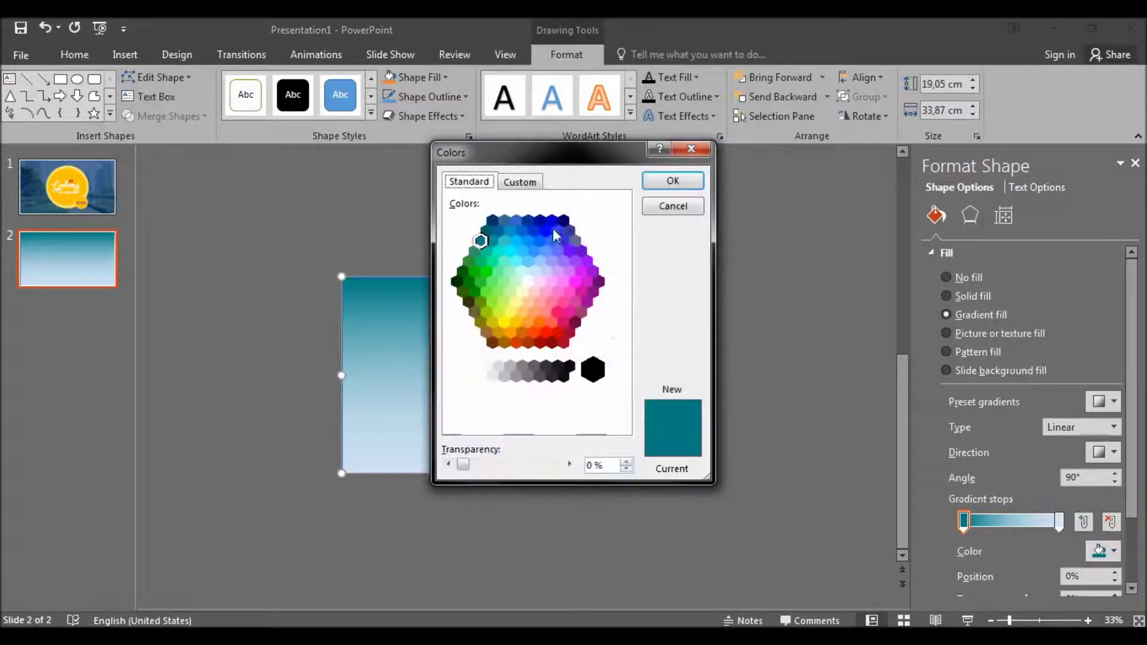
{"action": "left_click", "coordinate": [492, 239]}
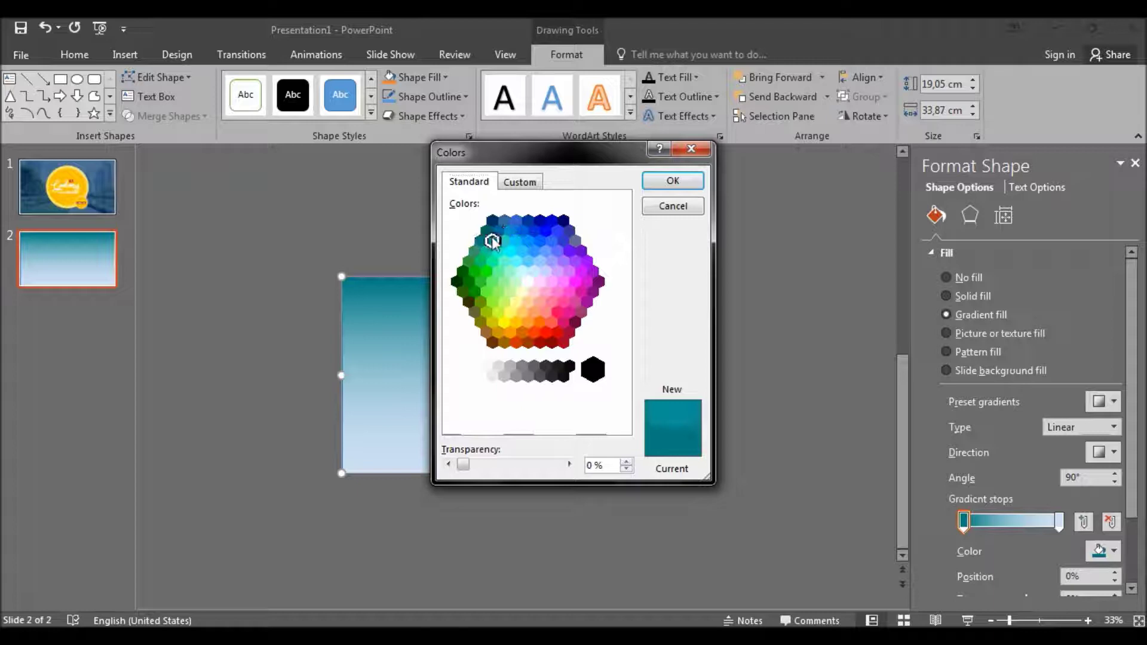
{"action": "left_click", "coordinate": [673, 180]}
Step: Set the gradient's end stop to bright blue
{"action": "left_click", "coordinate": [1059, 521]}
{"action": "left_click", "coordinate": [1099, 551]}
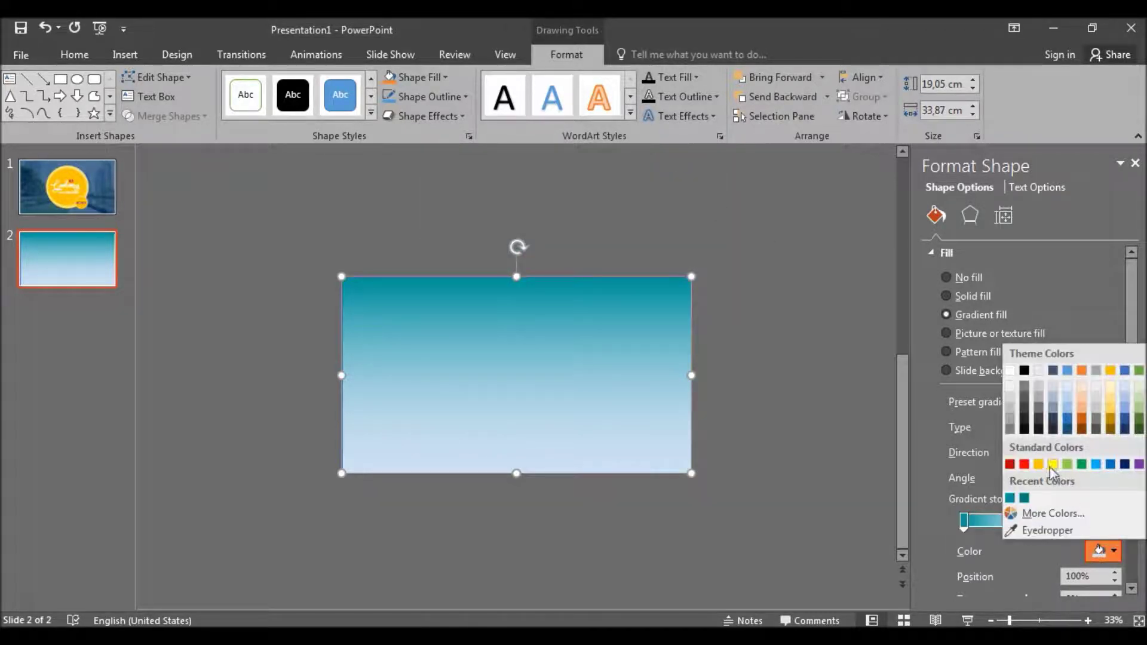
{"action": "left_click", "coordinate": [1052, 512]}
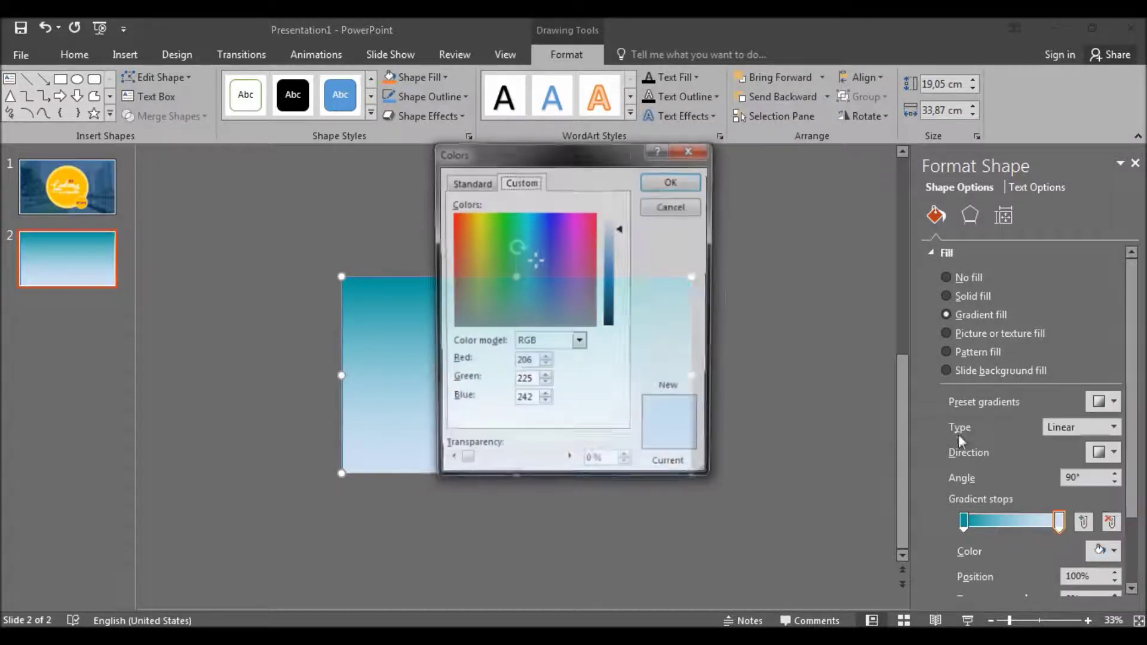
{"action": "left_click", "coordinate": [459, 182]}
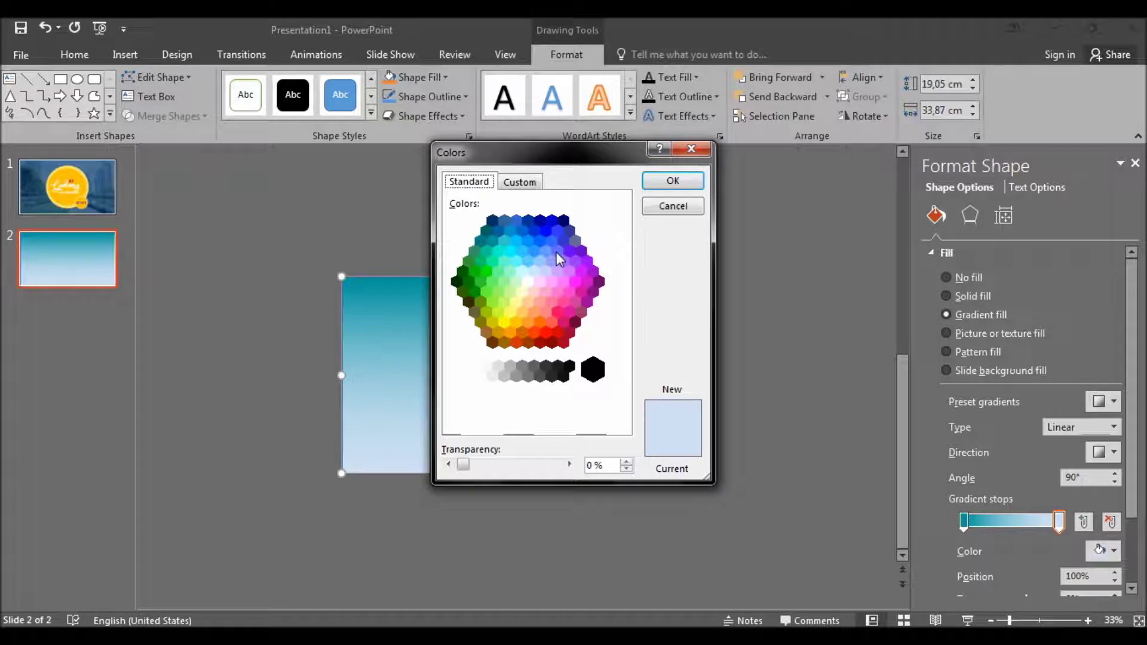
{"action": "left_click", "coordinate": [545, 231]}
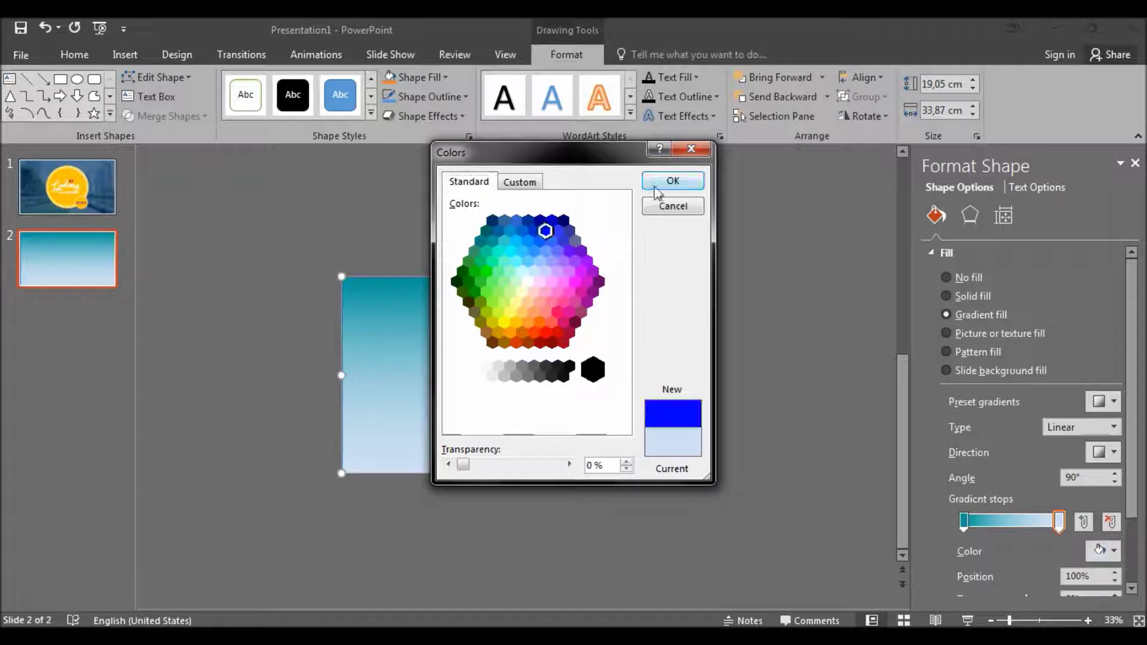
{"action": "left_click", "coordinate": [556, 231]}
{"action": "left_click", "coordinate": [547, 233]}
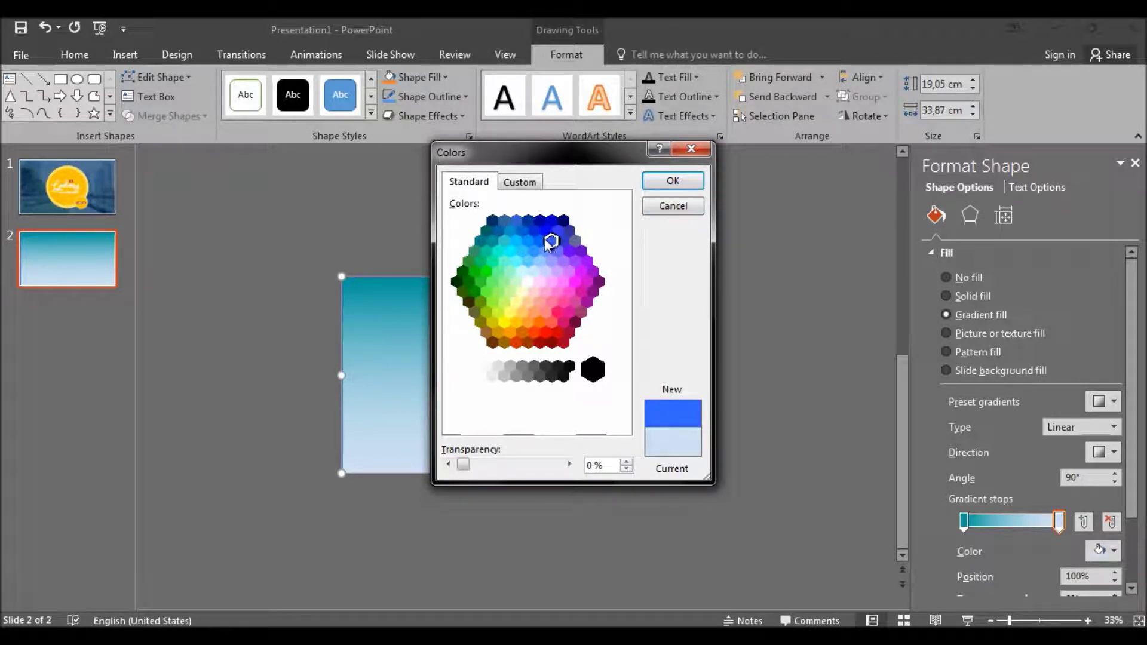
{"action": "left_click", "coordinate": [539, 241]}
{"action": "left_click", "coordinate": [681, 180]}
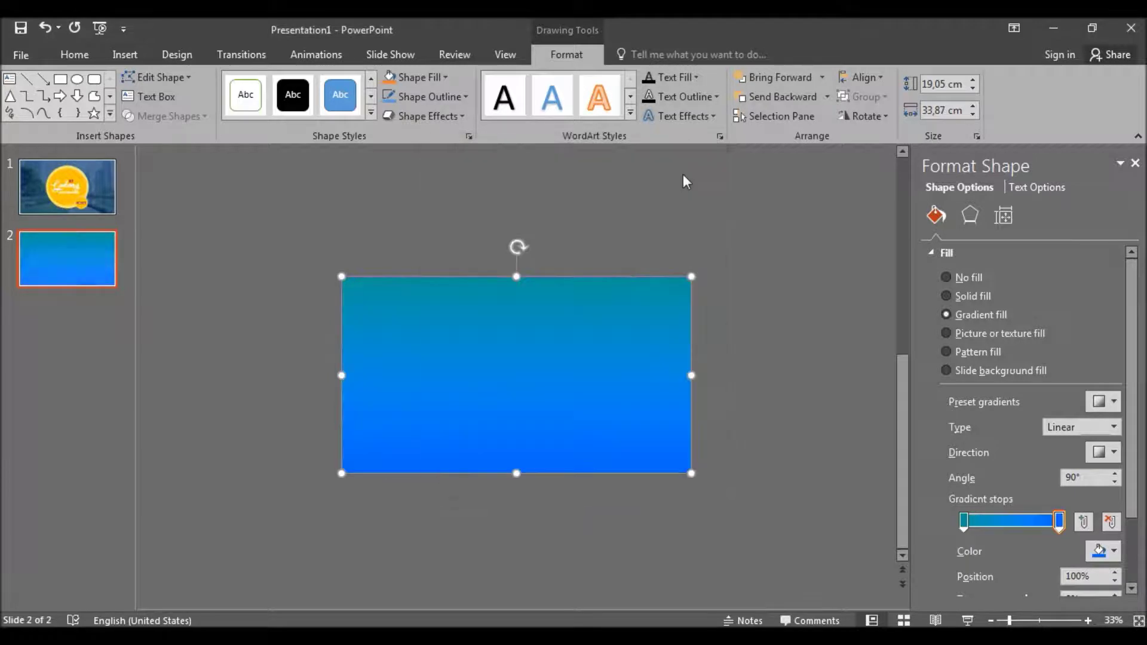
{"action": "left_click", "coordinate": [1083, 429]}
Step: Keep the gradient Linear and set its direction to the 45° top-left diagonal
{"action": "left_click", "coordinate": [1081, 430]}
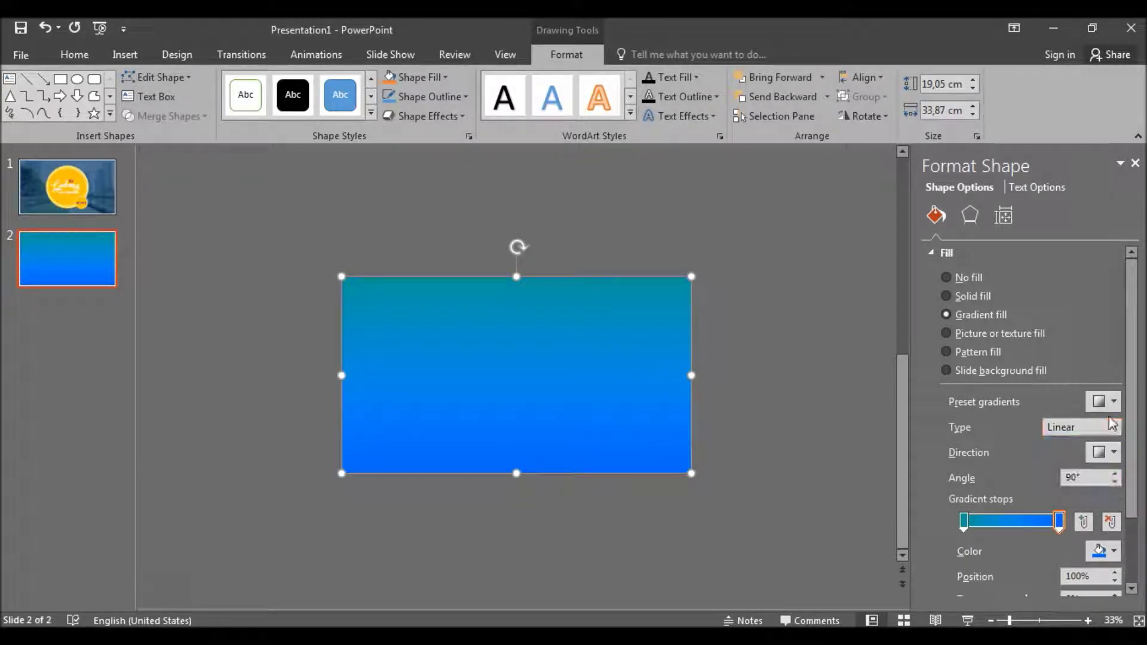
{"action": "left_click", "coordinate": [1112, 402]}
{"action": "left_click", "coordinate": [1112, 401]}
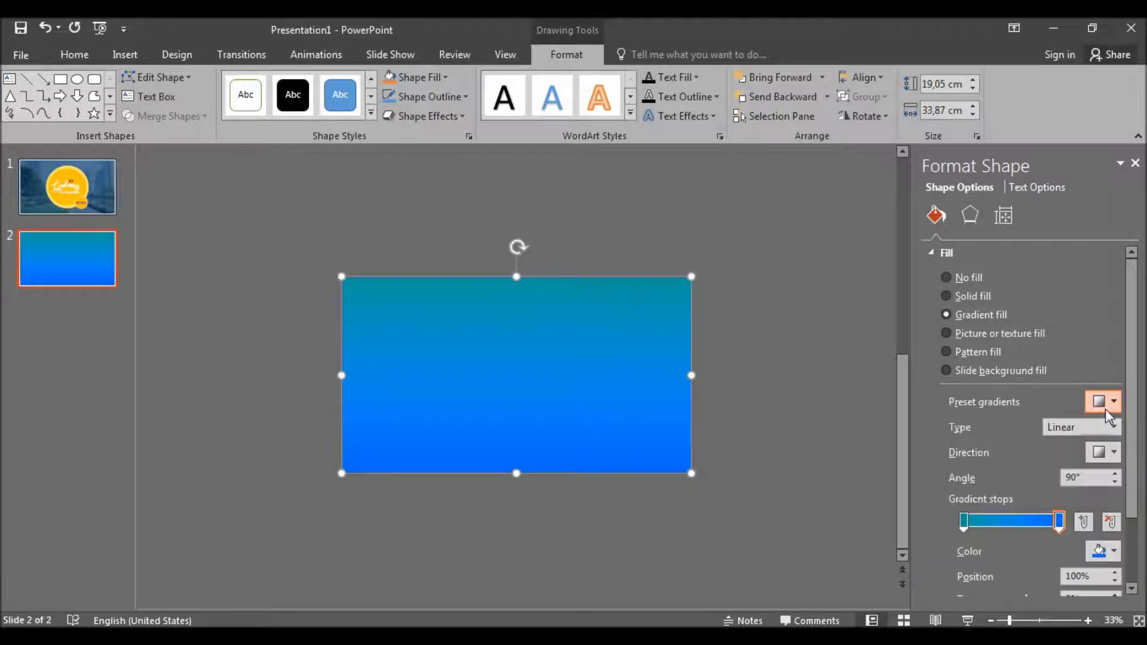
{"action": "left_click", "coordinate": [1106, 455]}
{"action": "left_click", "coordinate": [1026, 476]}
{"action": "left_click", "coordinate": [1107, 452]}
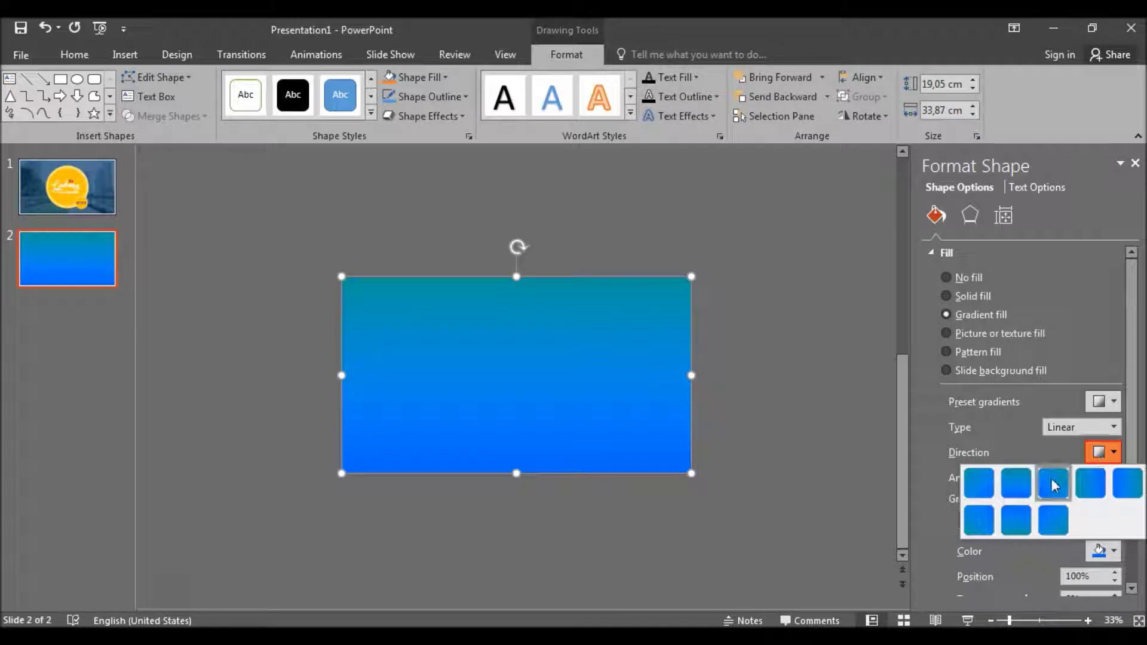
{"action": "left_click", "coordinate": [987, 494]}
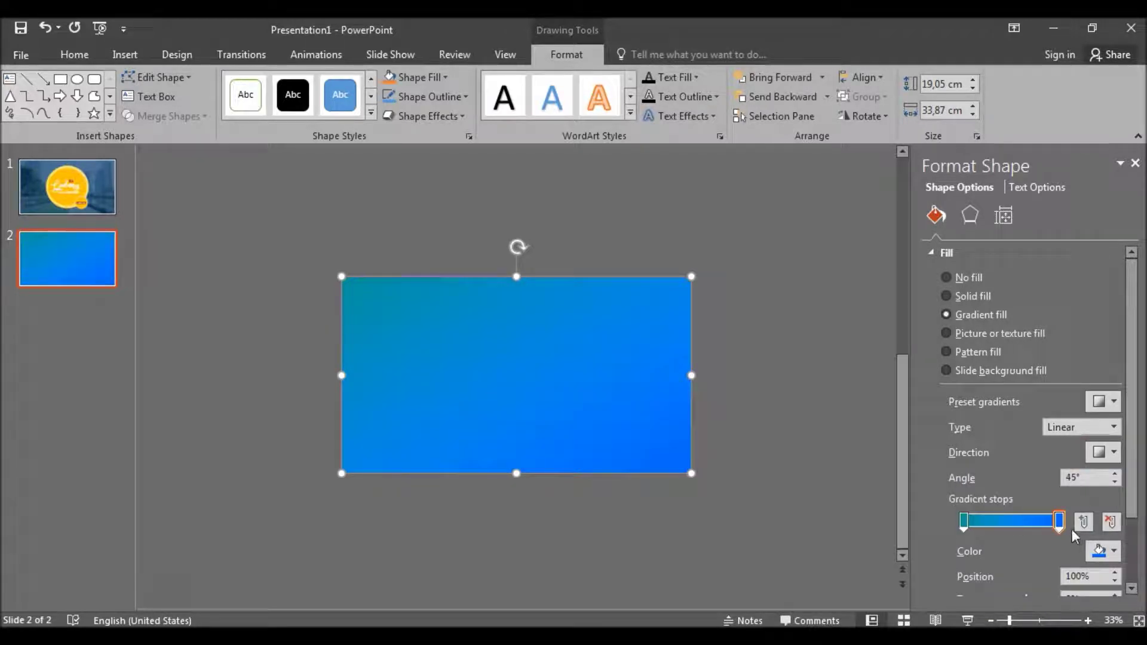
Step: Place the gradient stops at 20% and 90%
{"action": "scroll", "coordinate": [1120, 556], "scroll_direction": "down", "scroll_amount": 1}
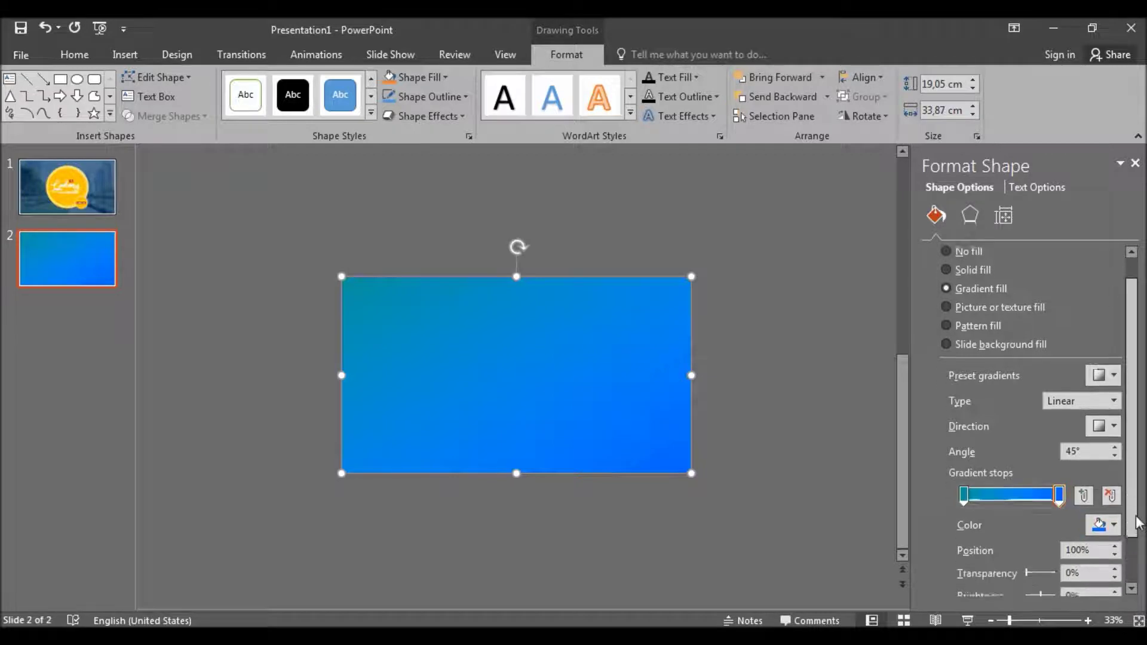
{"action": "scroll", "coordinate": [1112, 537], "scroll_direction": "down", "scroll_amount": 2}
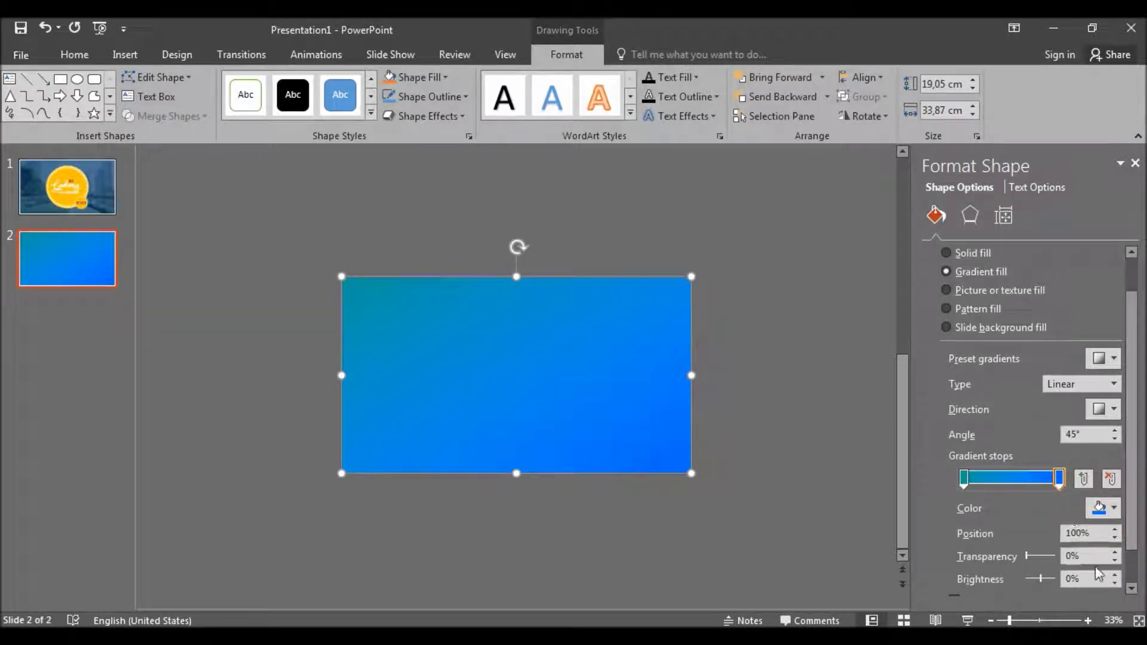
{"action": "key", "text": "Tab"}
{"action": "type", "text": "90"}
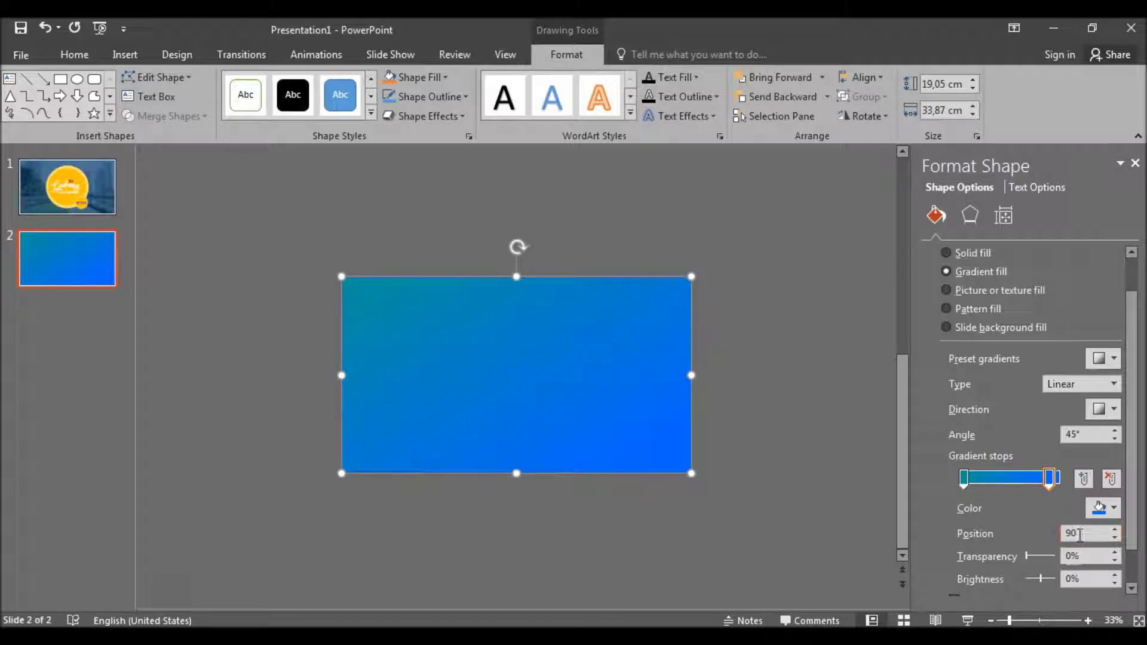
{"action": "left_click_drag", "start_coordinate": [965, 494], "coordinate": [1001, 496]}
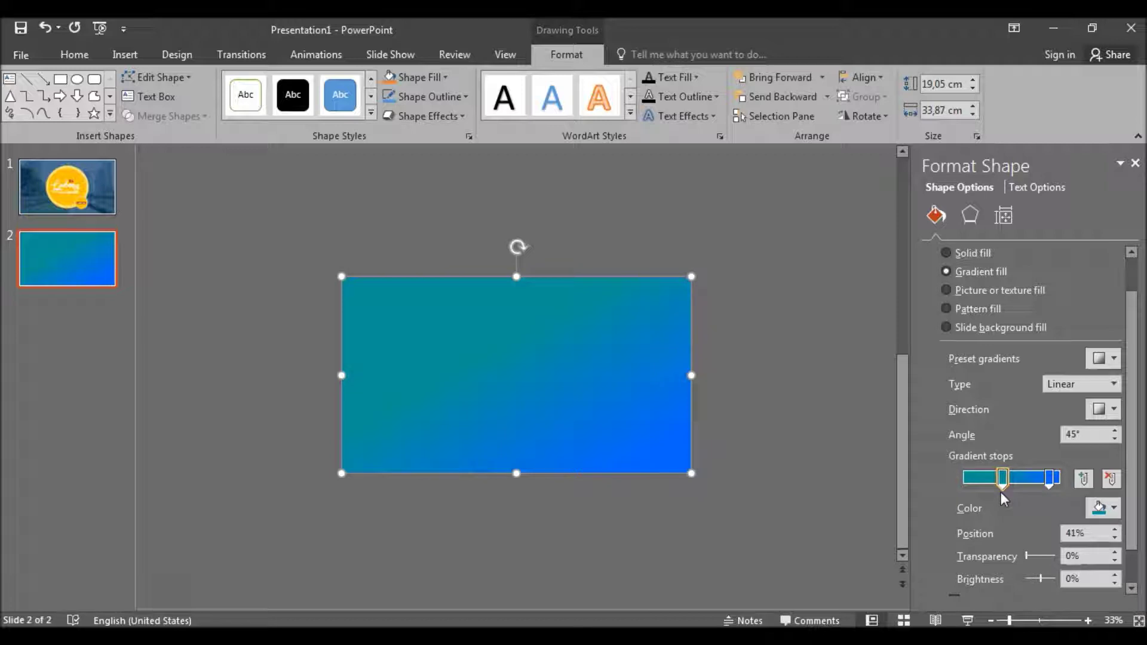
{"action": "left_click_drag", "start_coordinate": [1001, 491], "coordinate": [980, 488]}
Step: Give both gradient stops 30% transparency so the bokeh photo shows through
{"action": "double_click", "coordinate": [1074, 556]}
{"action": "type", "text": "30"}
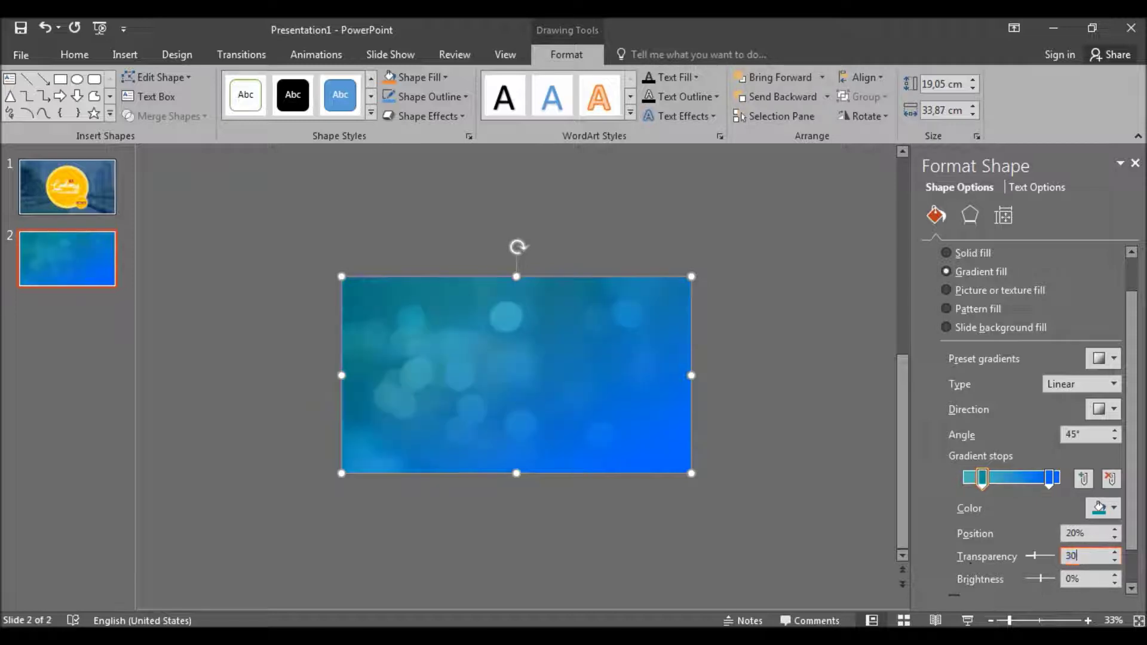
{"action": "left_click", "coordinate": [1049, 478]}
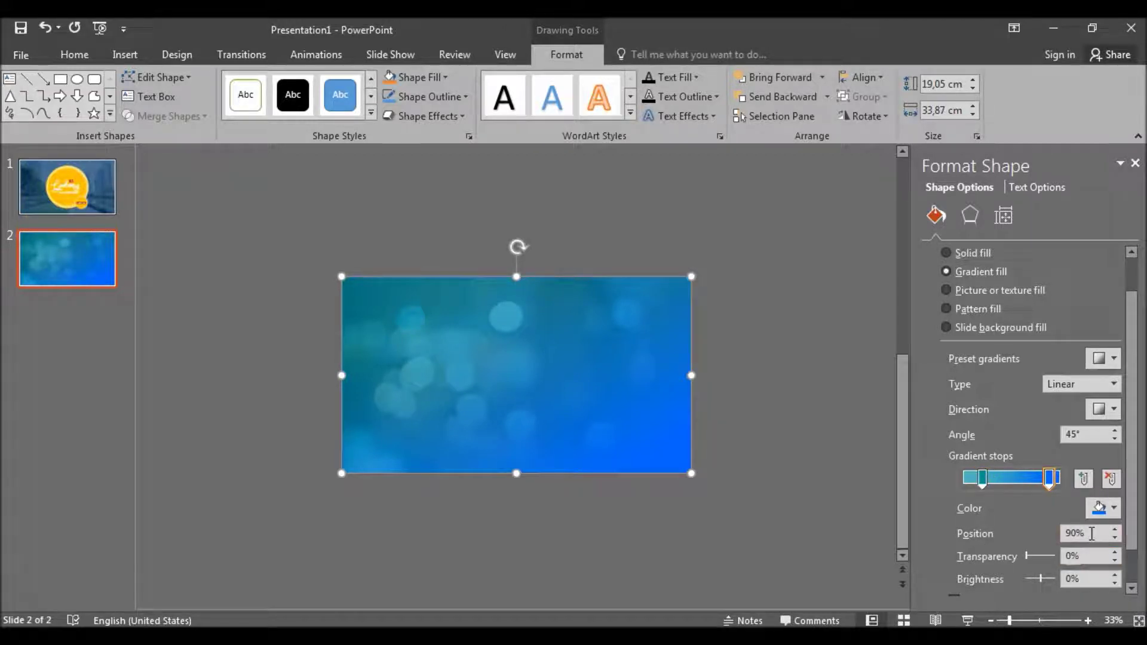
{"action": "double_click", "coordinate": [1073, 556]}
{"action": "type", "text": "40"}
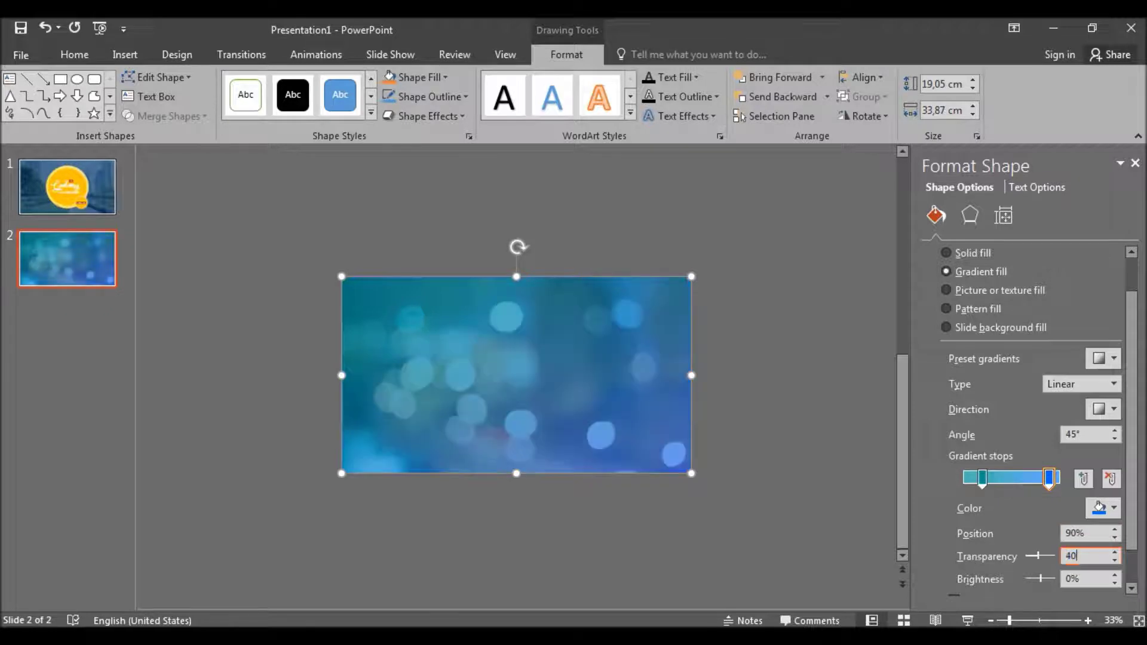
{"action": "key", "text": "BackSpace"}
{"action": "key", "text": "BackSpace"}
{"action": "type", "text": "30"}
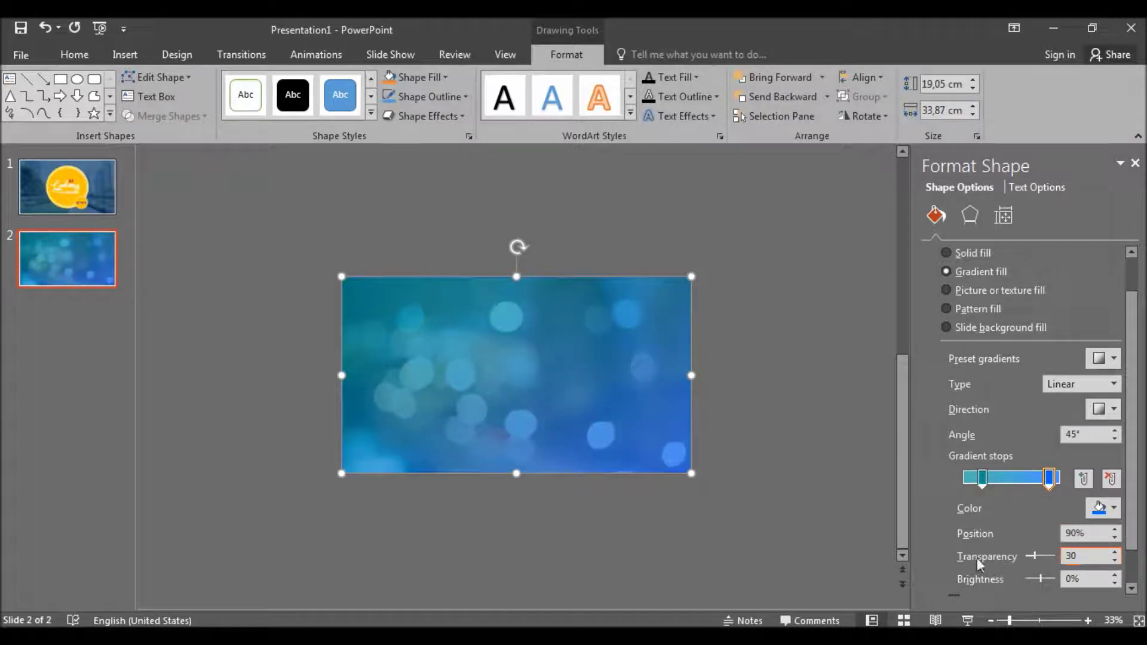
{"action": "left_click", "coordinate": [707, 353]}
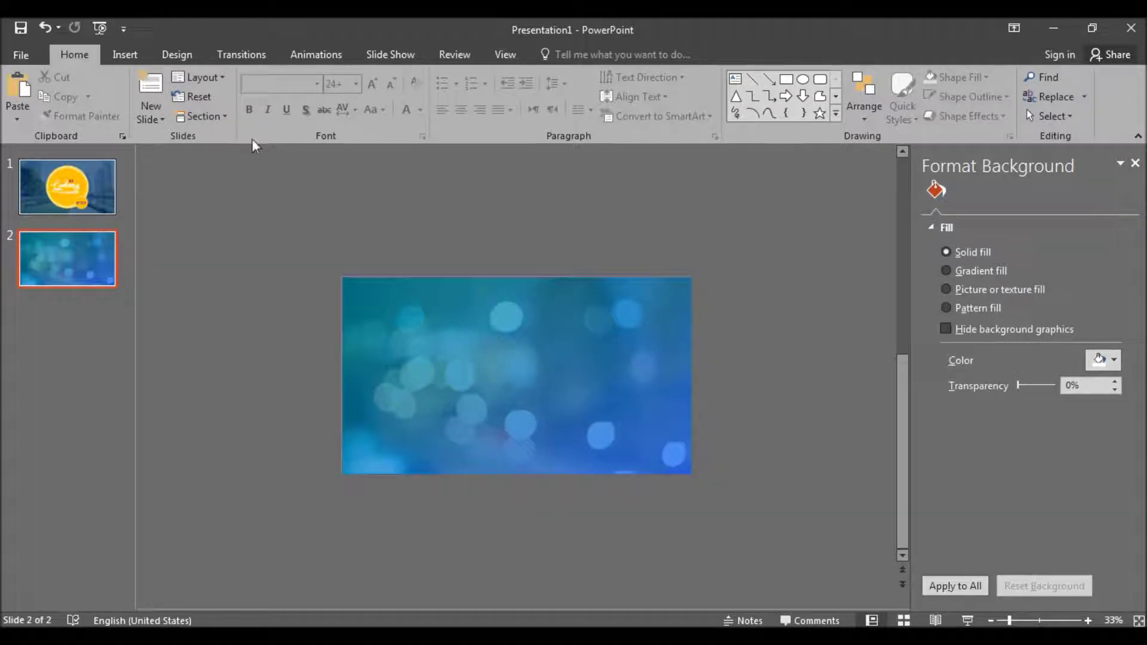
{"action": "left_click", "coordinate": [430, 333]}
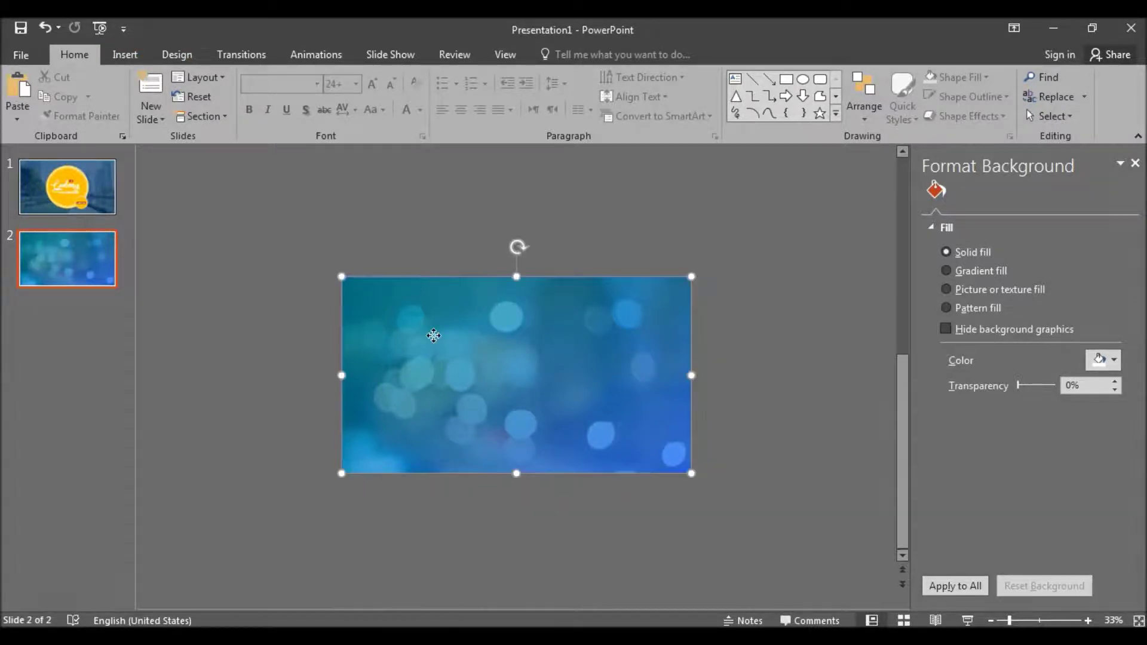
Step: Remove the outline from the gradient overlay
{"action": "left_click", "coordinate": [562, 55]}
{"action": "left_click", "coordinate": [448, 95]}
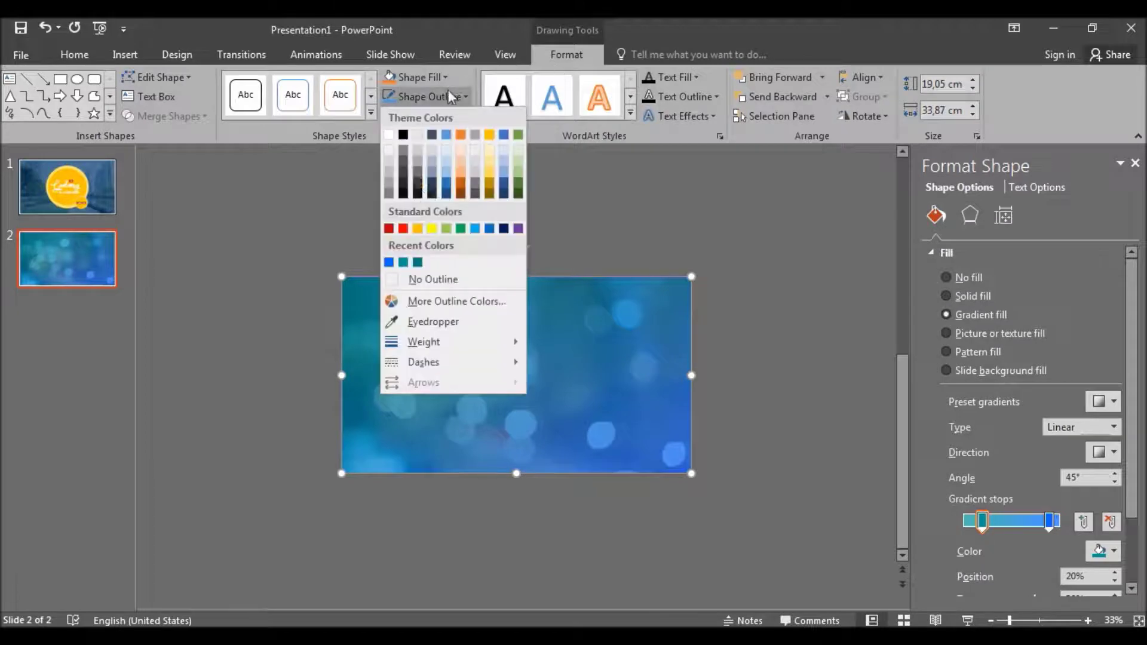
{"action": "left_click", "coordinate": [430, 279]}
{"action": "left_click", "coordinate": [786, 323]}
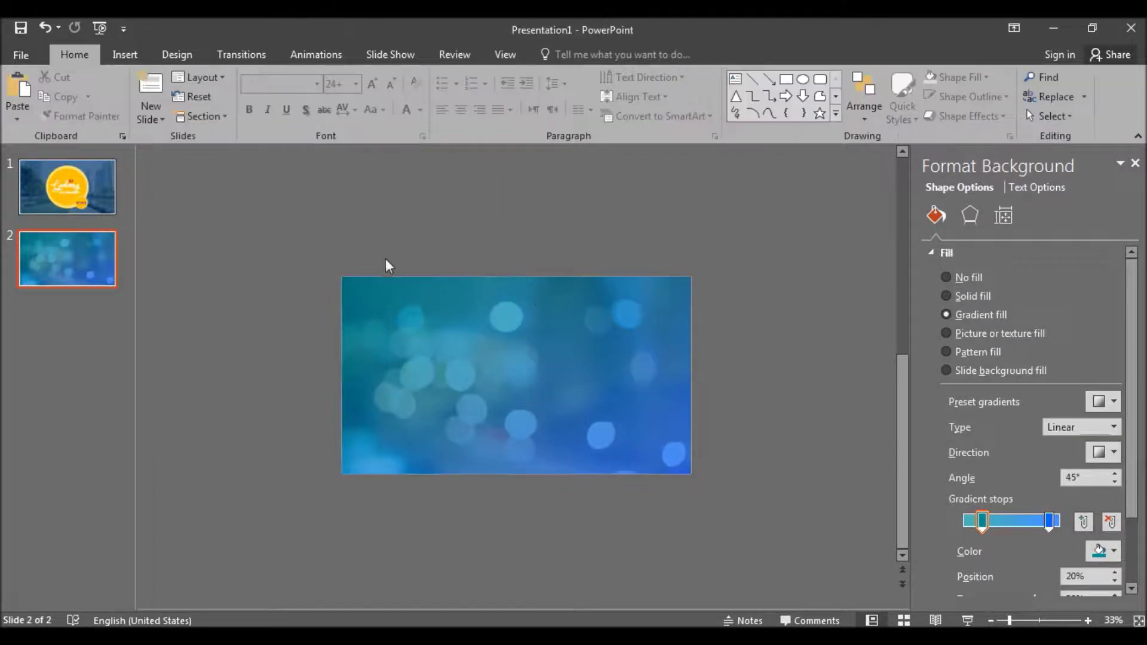
Step: Draw a 12,95 × 10,9 cm rectangle near the slide centre, tilted slightly
{"action": "left_click", "coordinate": [125, 55]}
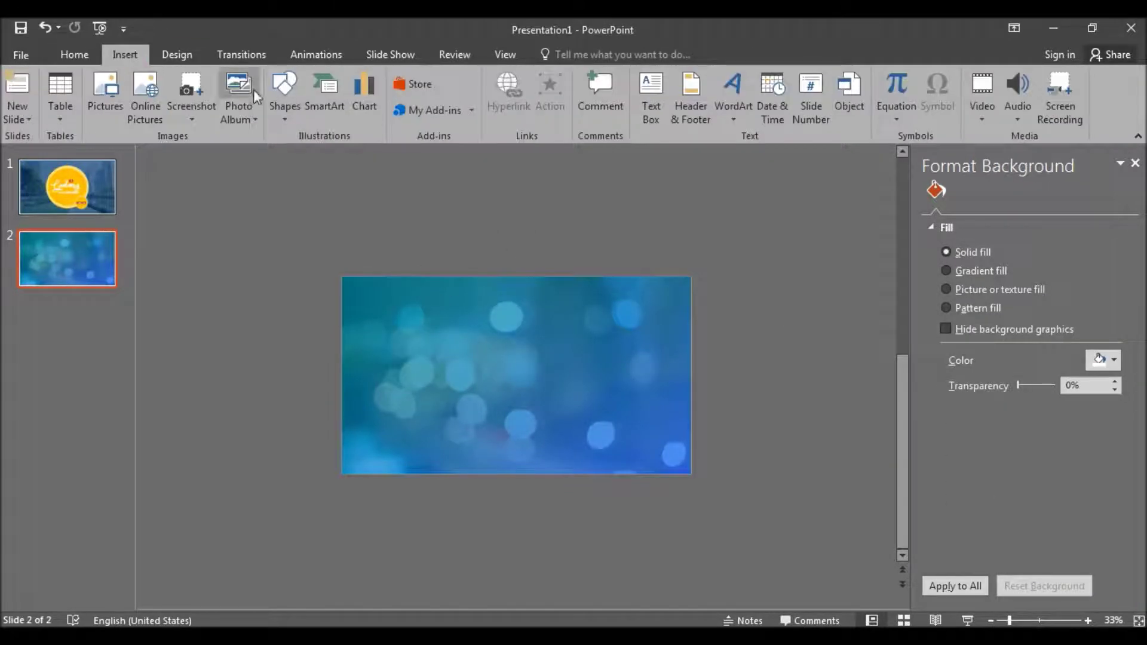
{"action": "left_click", "coordinate": [284, 114]}
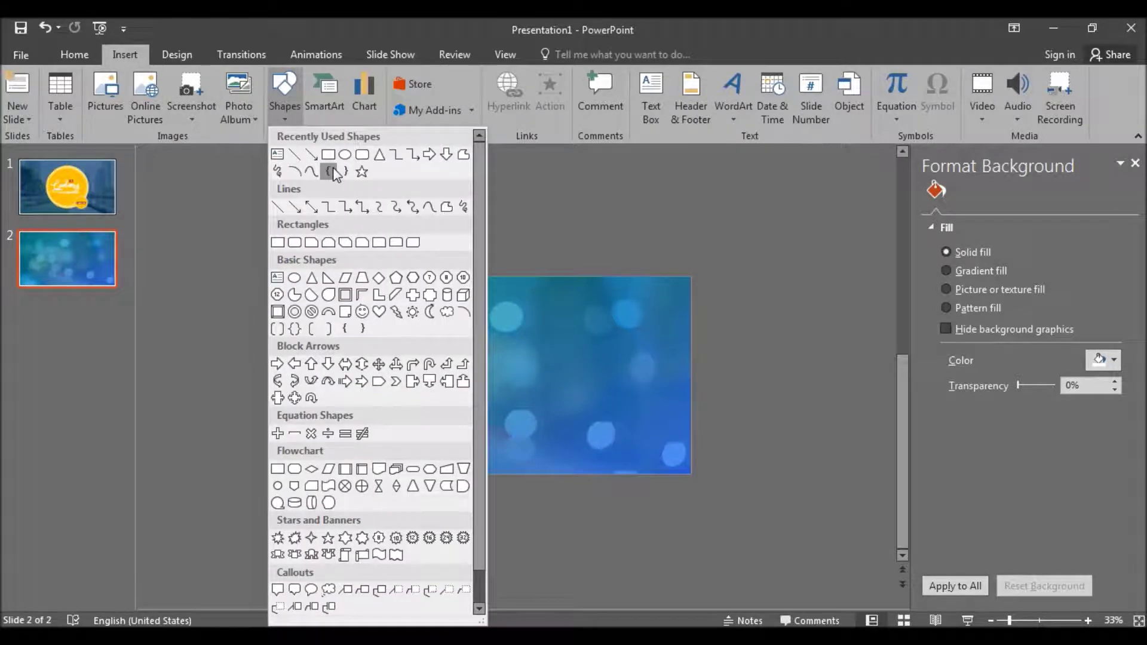
{"action": "left_click", "coordinate": [328, 159]}
{"action": "left_click_drag", "start_coordinate": [477, 300], "coordinate": [592, 436]}
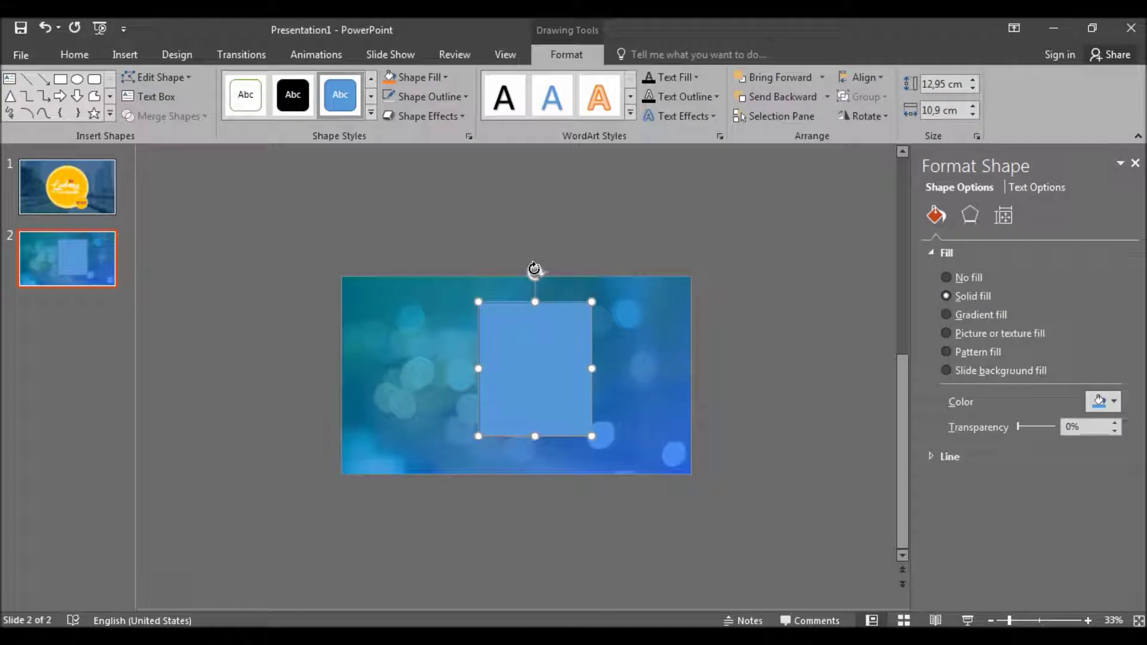
{"action": "left_click_drag", "start_coordinate": [532, 269], "coordinate": [519, 267]}
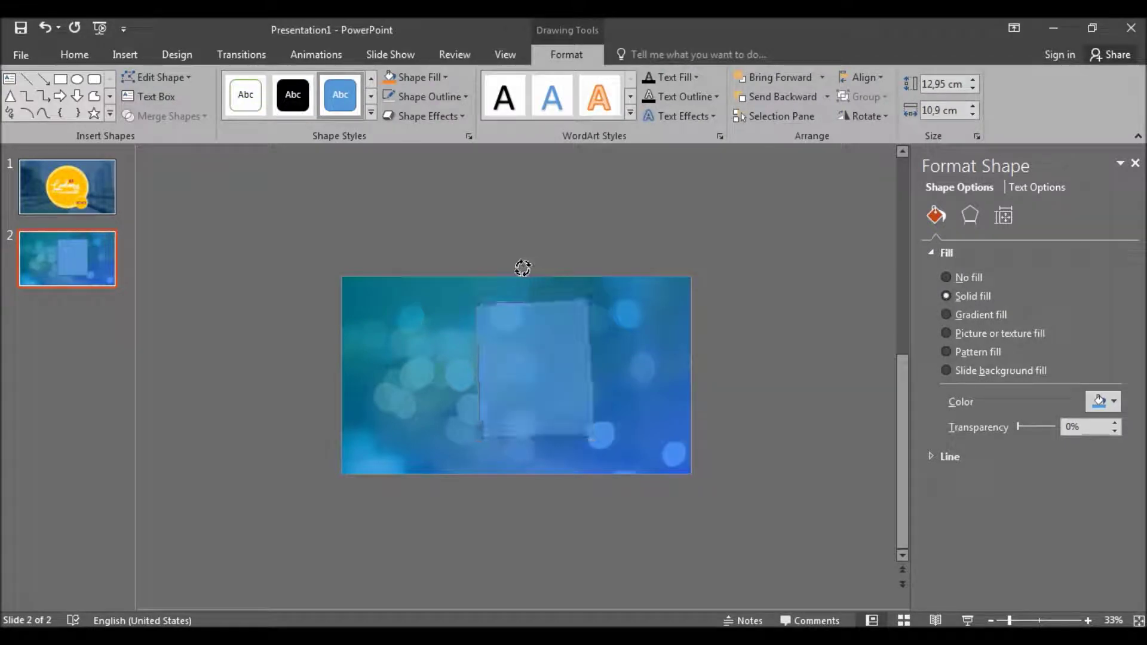
{"action": "left_click_drag", "start_coordinate": [533, 366], "coordinate": [517, 362]}
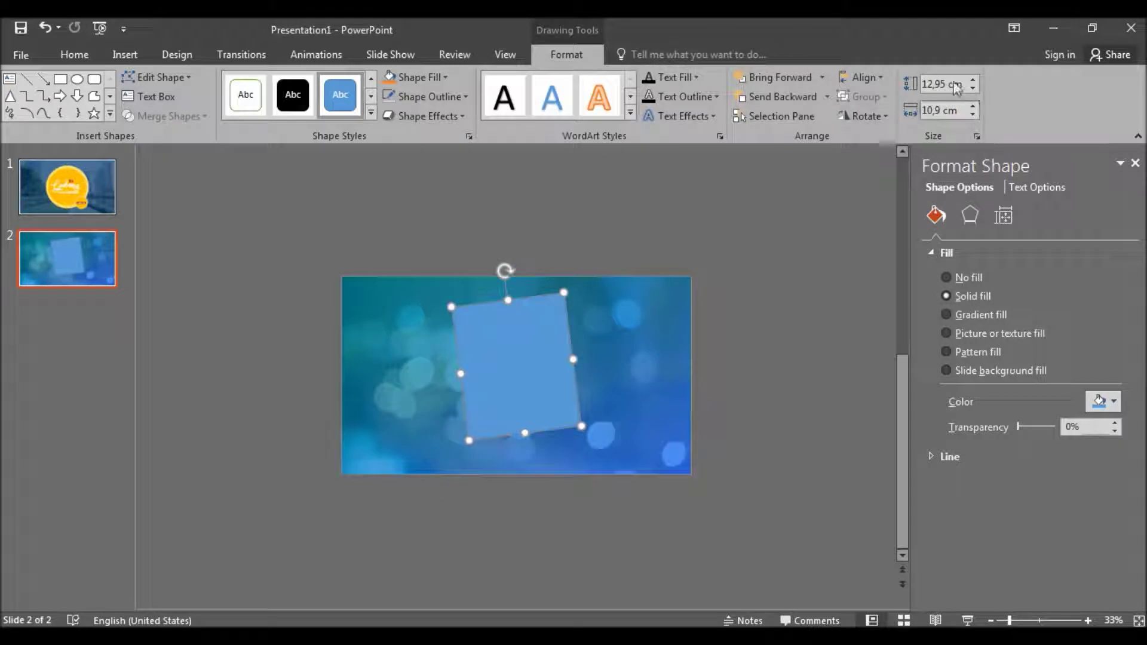
{"action": "left_click_drag", "start_coordinate": [519, 353], "coordinate": [529, 354]}
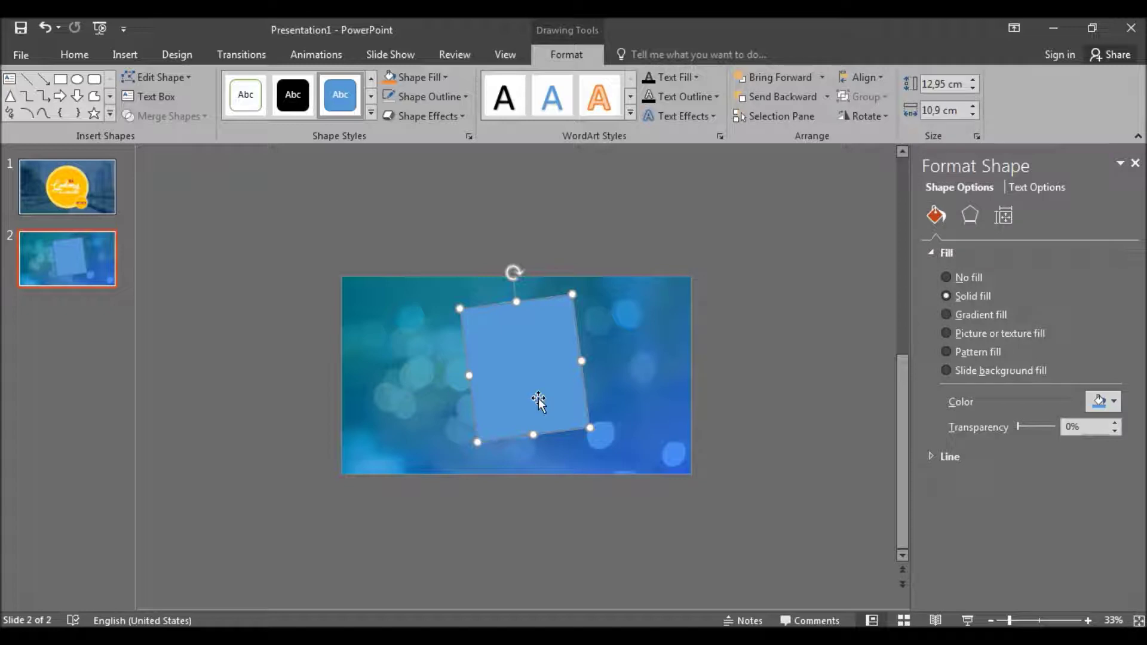
Step: Fill the tilted rectangle with solid white
{"action": "left_click", "coordinate": [410, 78]}
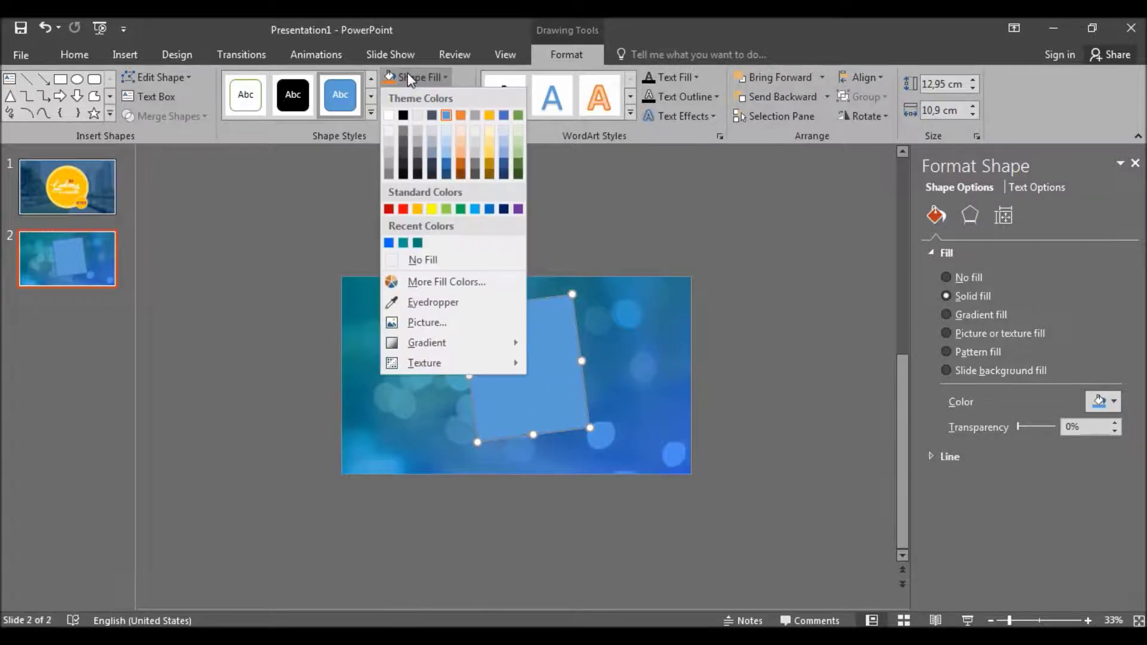
{"action": "left_click", "coordinate": [389, 115]}
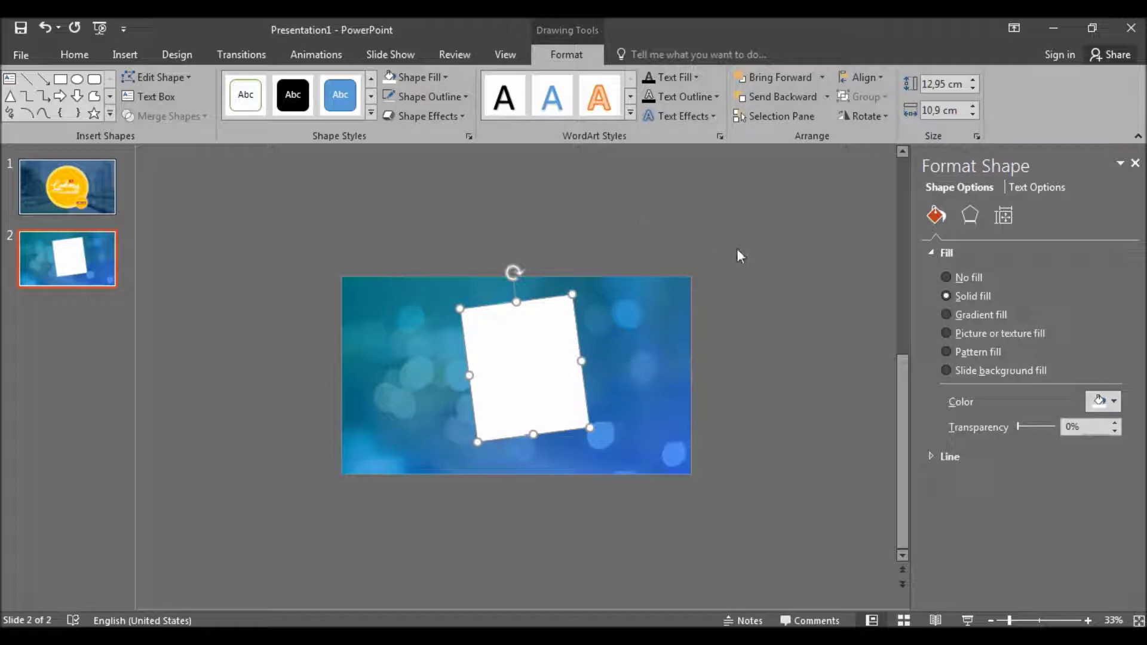
{"action": "left_click", "coordinate": [123, 54]}
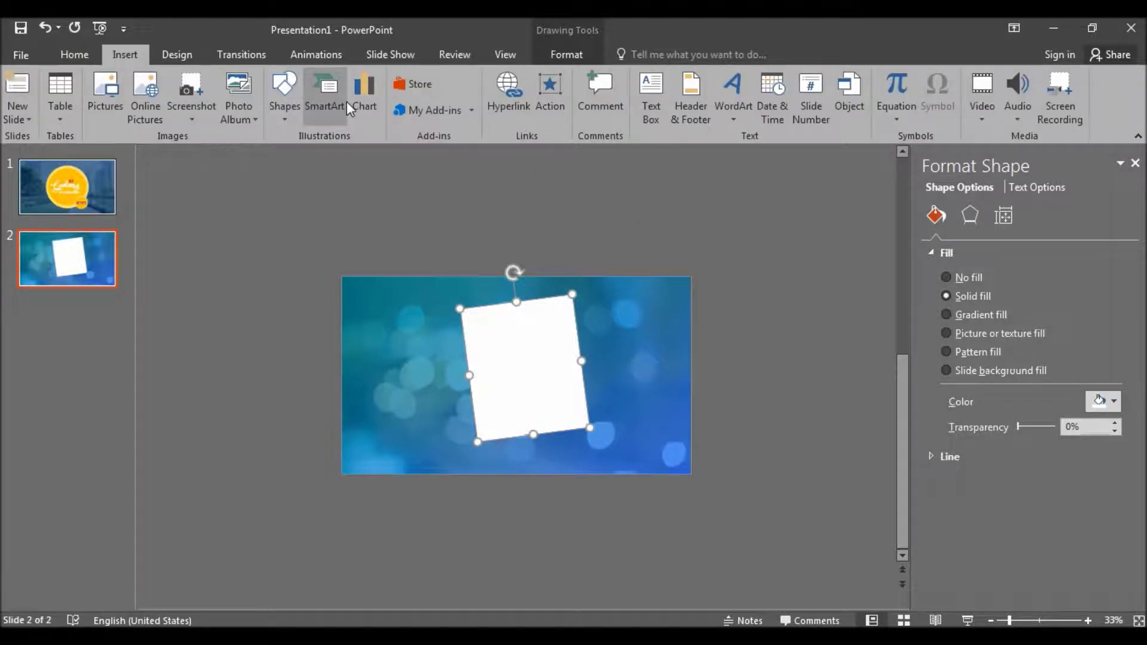
Step: Draw a second rectangle inside the white frame, tilted to match it
{"action": "left_click", "coordinate": [289, 102]}
{"action": "left_click", "coordinate": [328, 157]}
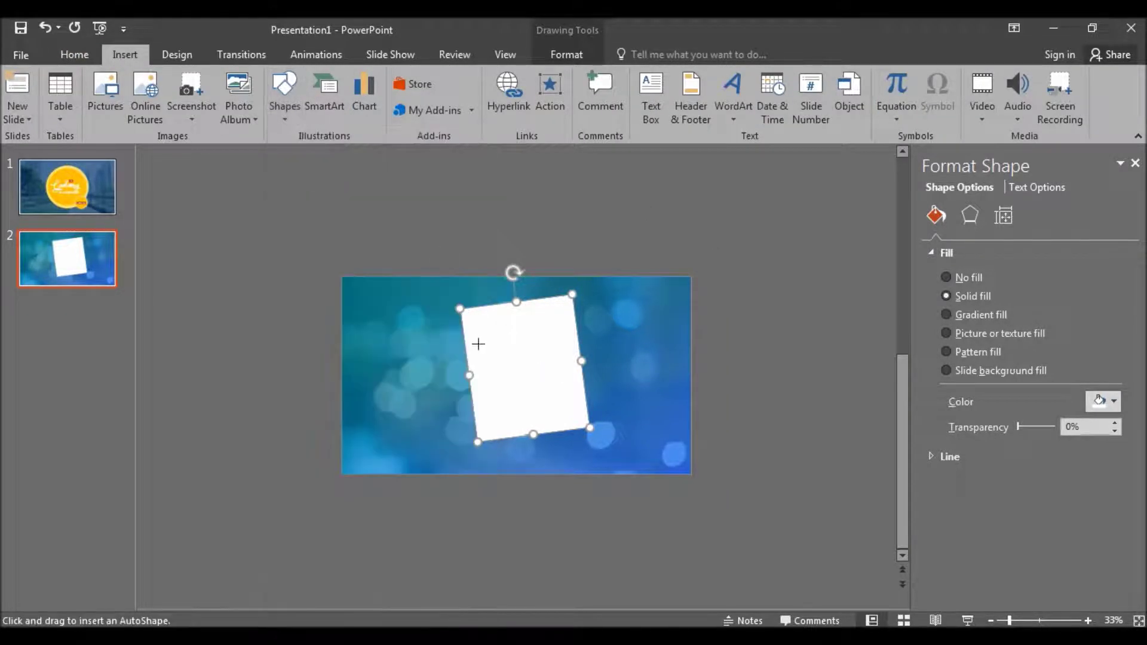
{"action": "left_click_drag", "start_coordinate": [467, 316], "coordinate": [569, 389]}
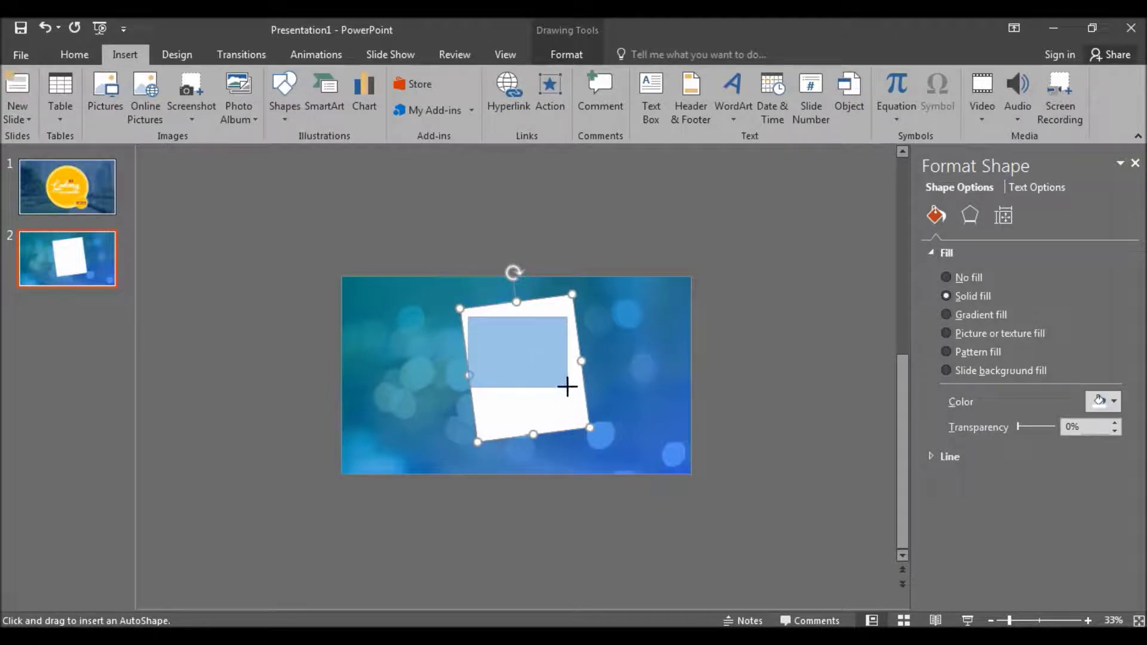
{"action": "left_click_drag", "start_coordinate": [518, 287], "coordinate": [509, 284]}
{"action": "left_click_drag", "start_coordinate": [517, 338], "coordinate": [517, 341]}
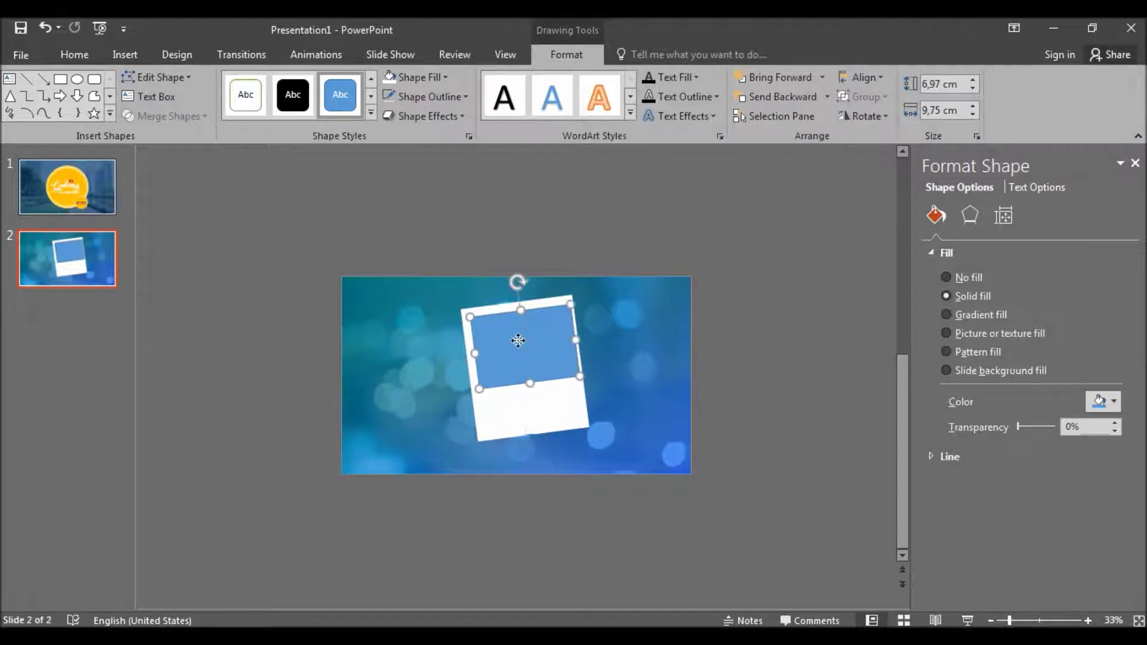
{"action": "scroll", "coordinate": [517, 340], "scroll_direction": "up", "scroll_amount": 3}
{"action": "left_click_drag", "start_coordinate": [517, 305], "coordinate": [507, 305]}
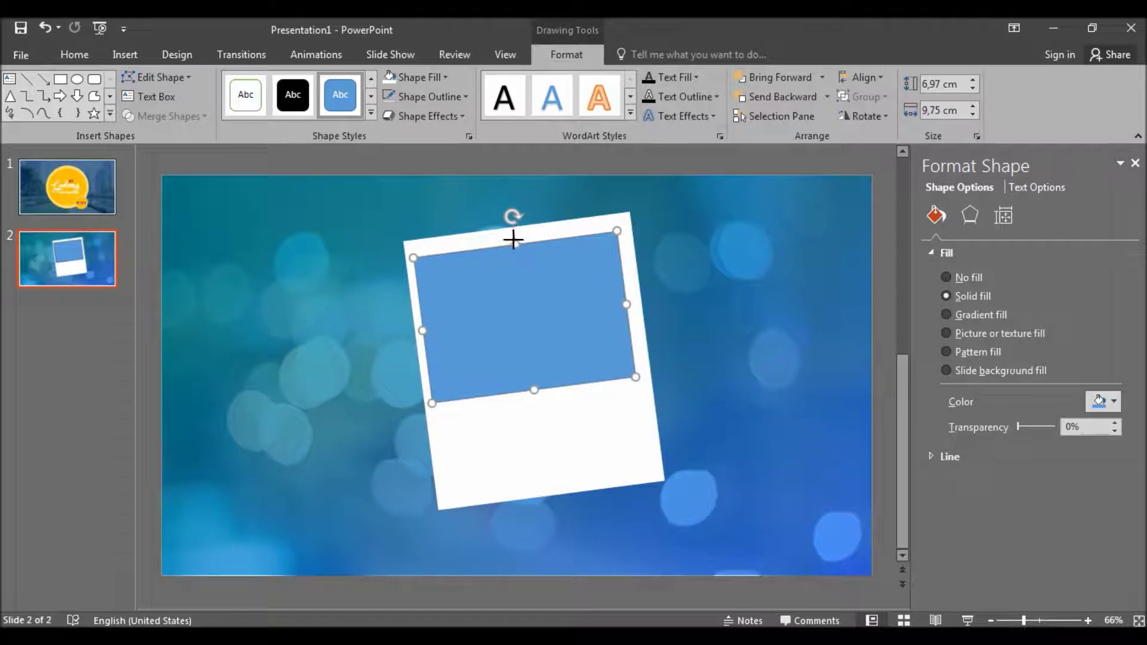
Step: Stretch the inner rectangle to about 9,36 × 10,12 cm across the frame's upper part
{"action": "left_click_drag", "start_coordinate": [515, 243], "coordinate": [514, 236]}
{"action": "left_click_drag", "start_coordinate": [626, 300], "coordinate": [634, 299]}
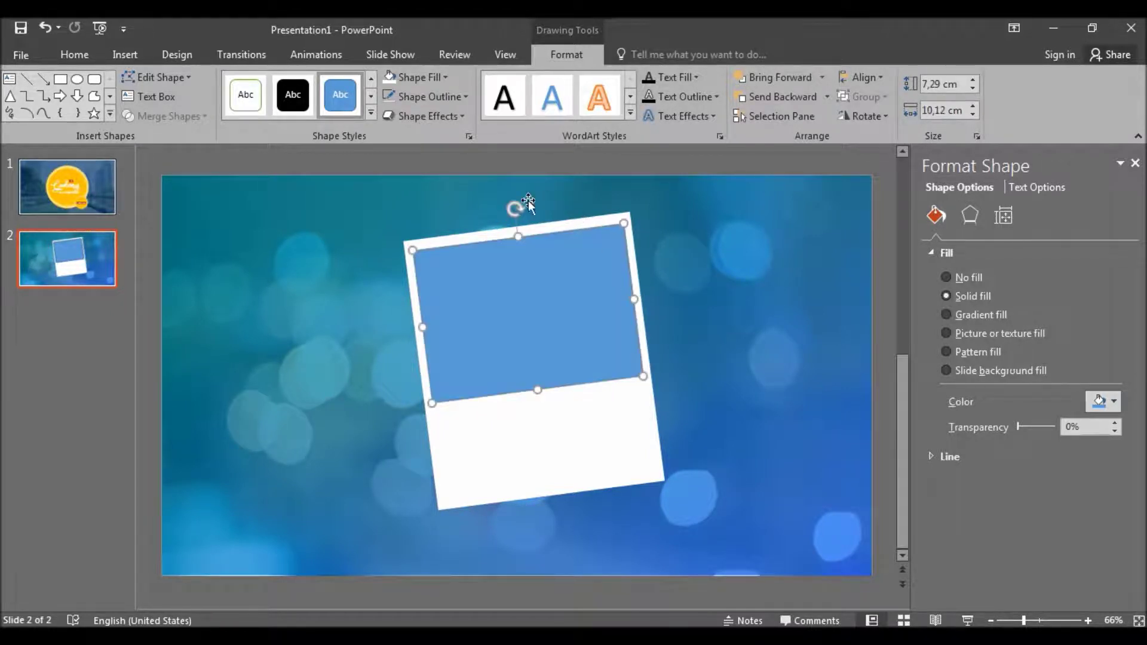
{"action": "left_click_drag", "start_coordinate": [513, 203], "coordinate": [513, 203]}
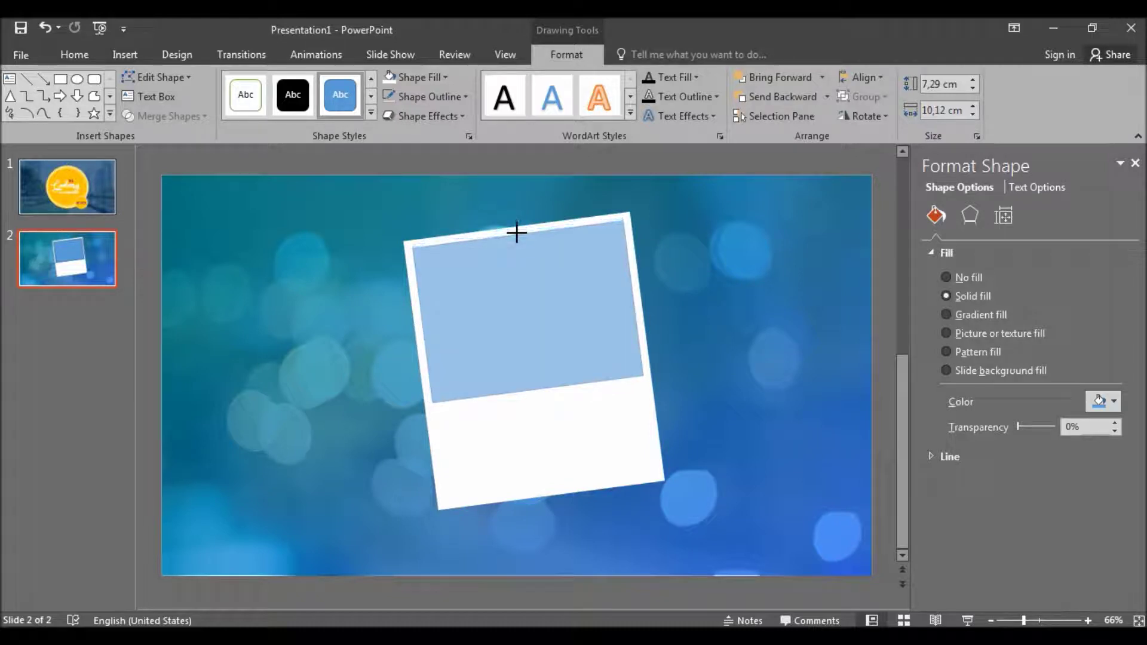
{"action": "left_click_drag", "start_coordinate": [517, 232], "coordinate": [515, 233]}
{"action": "left_click_drag", "start_coordinate": [536, 389], "coordinate": [543, 428]}
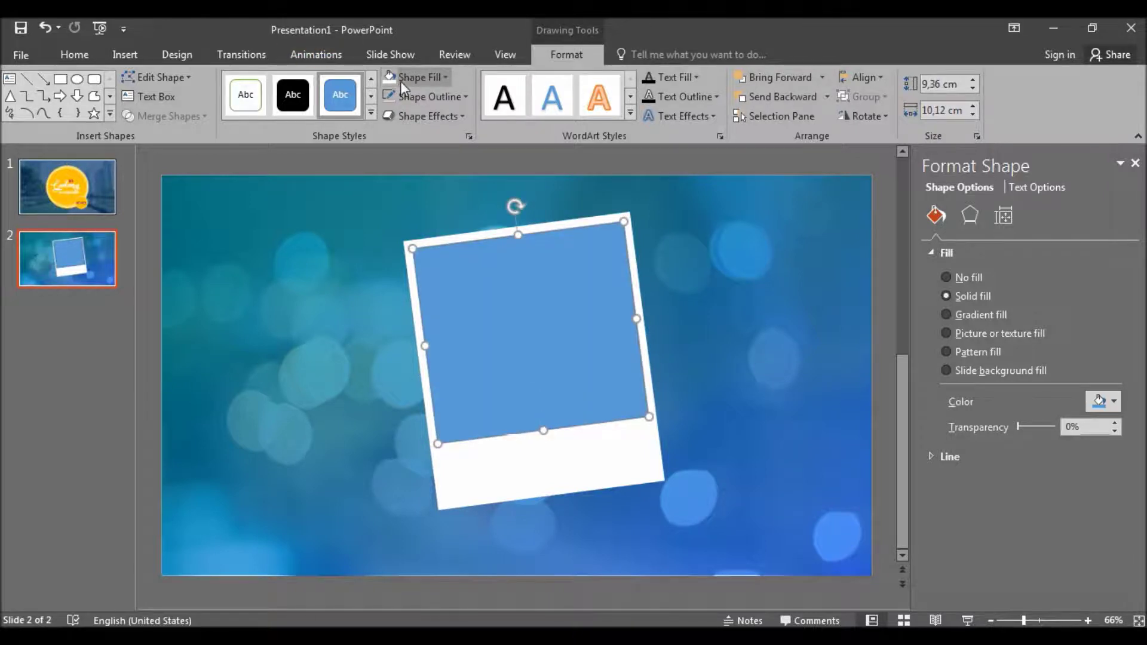
Step: Fill the inner rectangle solid black
{"action": "left_click", "coordinate": [402, 80]}
{"action": "left_click", "coordinate": [403, 114]}
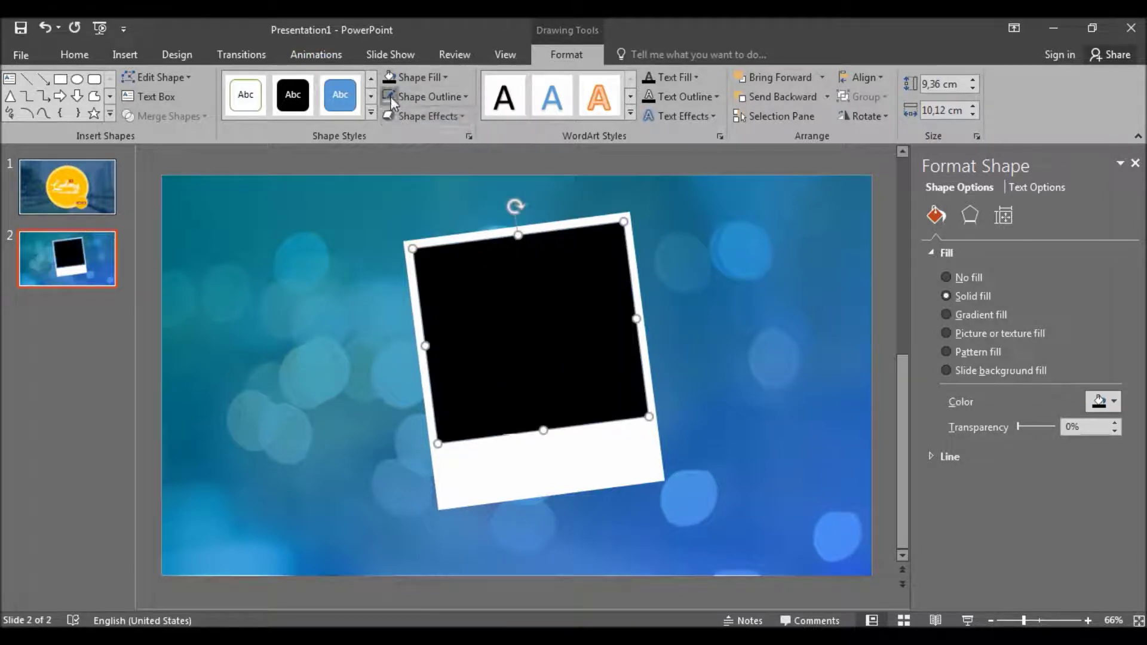
{"action": "left_click", "coordinate": [778, 367]}
{"action": "scroll", "coordinate": [780, 368], "scroll_direction": "down", "scroll_amount": 3}
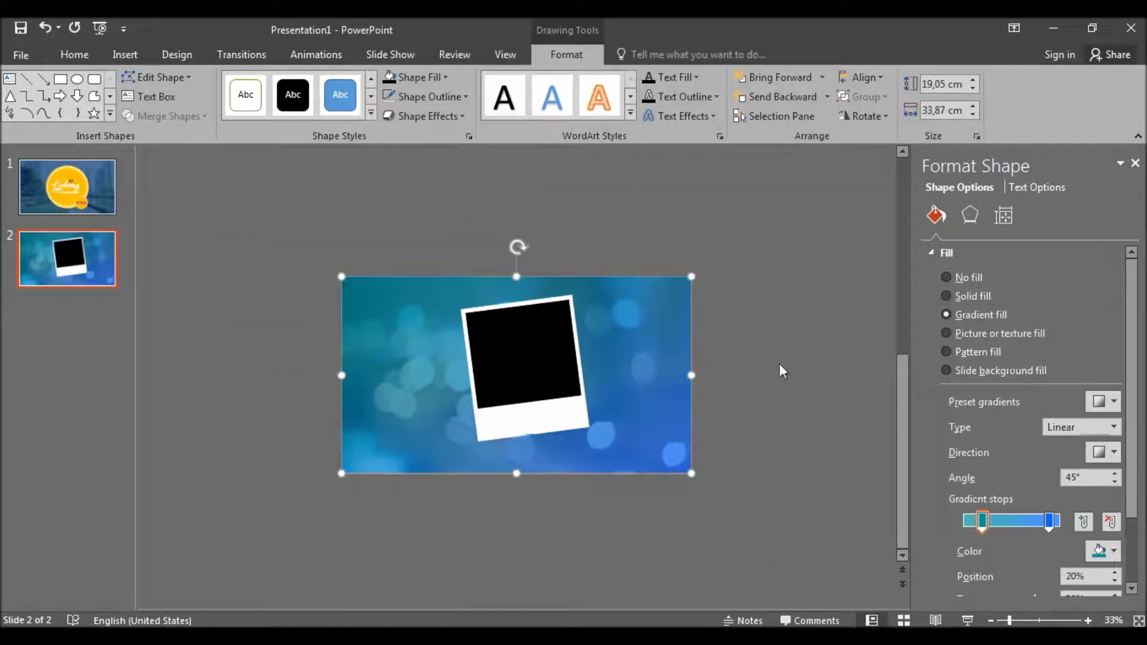
{"action": "scroll", "coordinate": [587, 364], "scroll_direction": "up", "scroll_amount": 2}
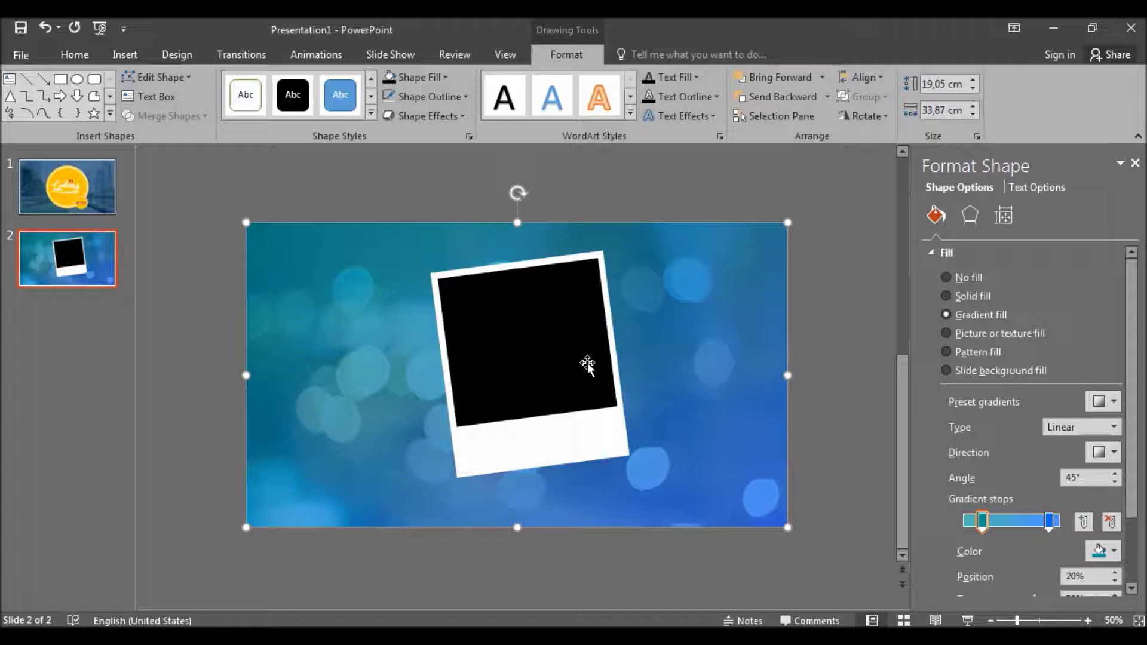
{"action": "left_click", "coordinate": [561, 331]}
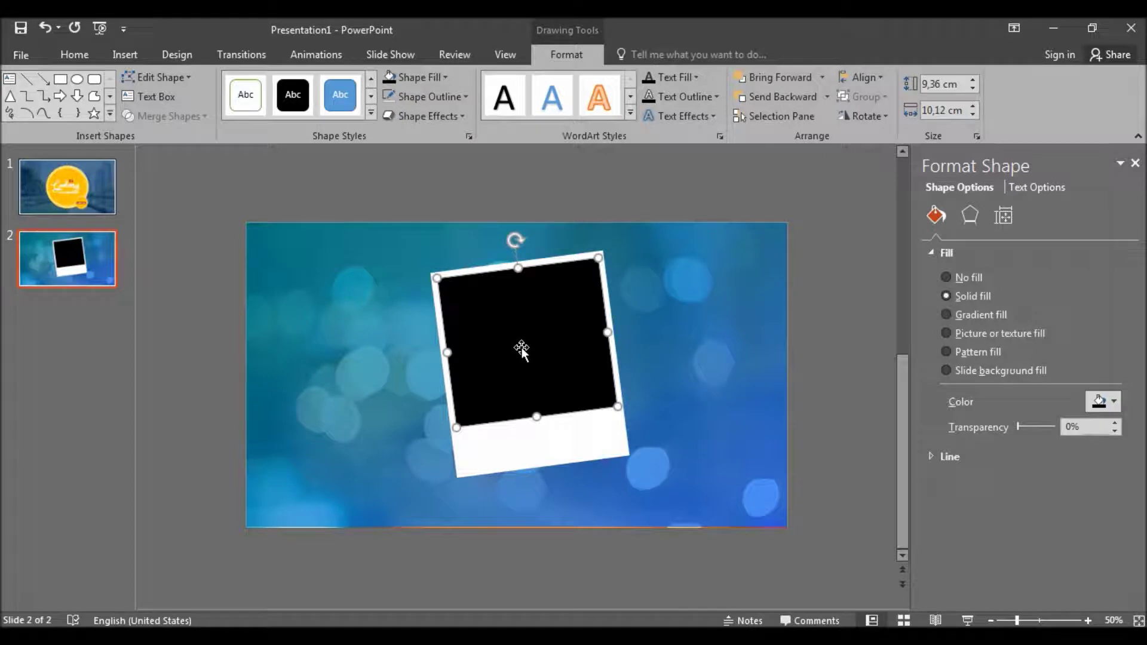
Step: In Slide Master view, delete every placeholder and paste the tilted black square
{"action": "left_click", "coordinate": [515, 55]}
{"action": "left_click", "coordinate": [212, 99]}
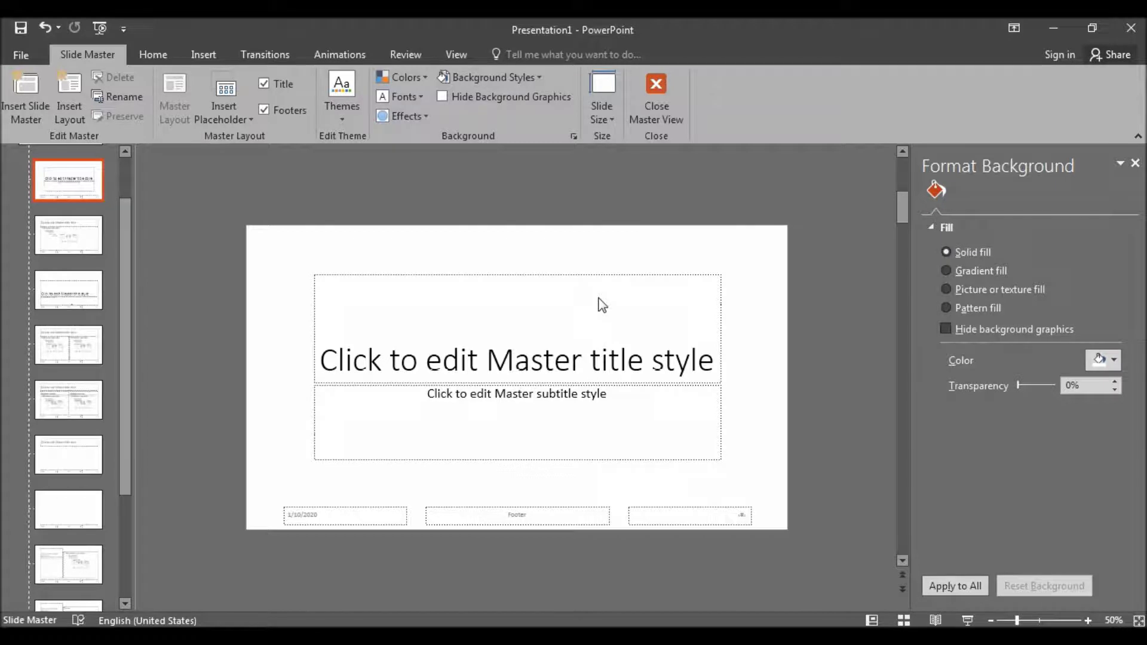
{"action": "key", "text": "ctrl+a"}
{"action": "key", "text": "Delete"}
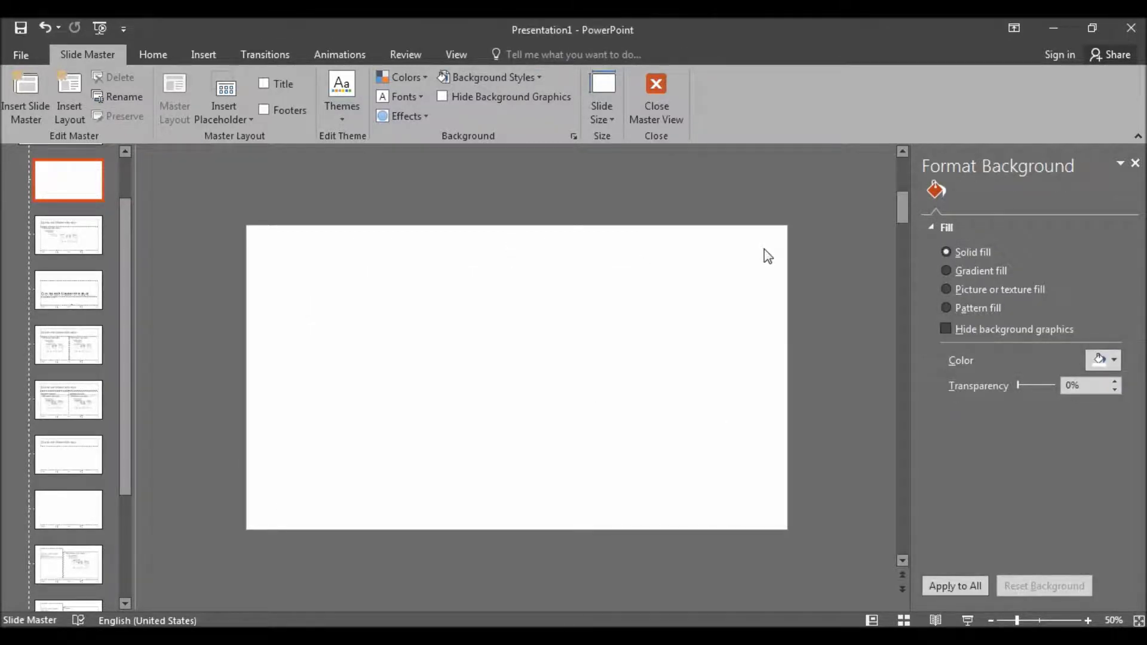
{"action": "key", "text": "ctrl+v"}
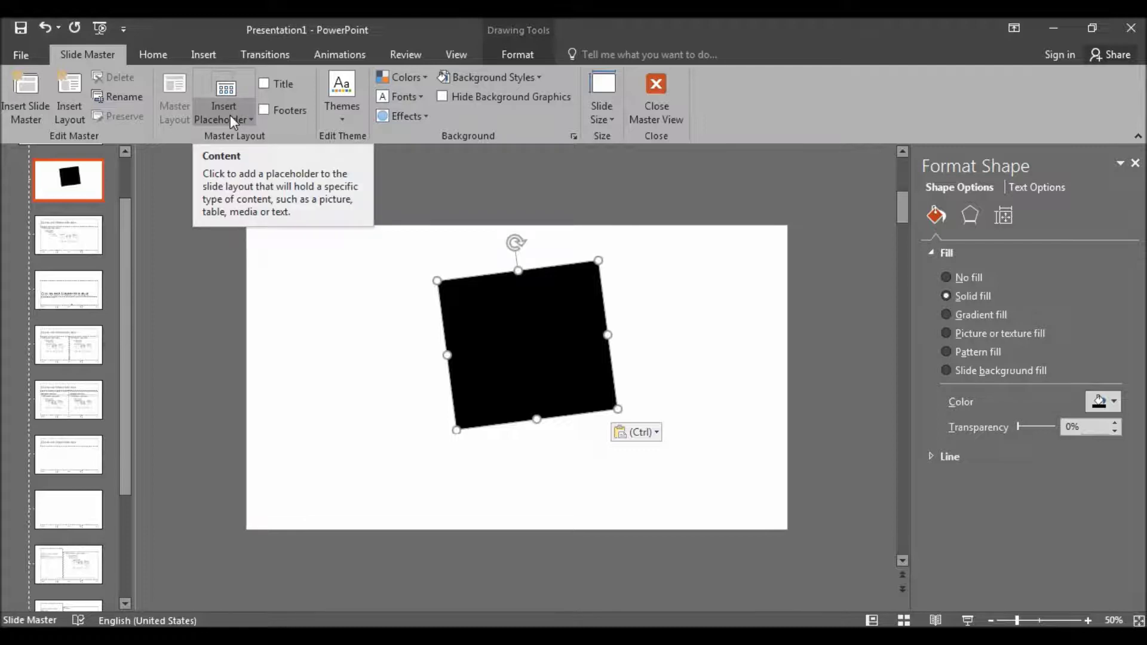
Step: Draw a text placeholder over the black square and intersect them with Merge Shapes
{"action": "left_click", "coordinate": [231, 117]}
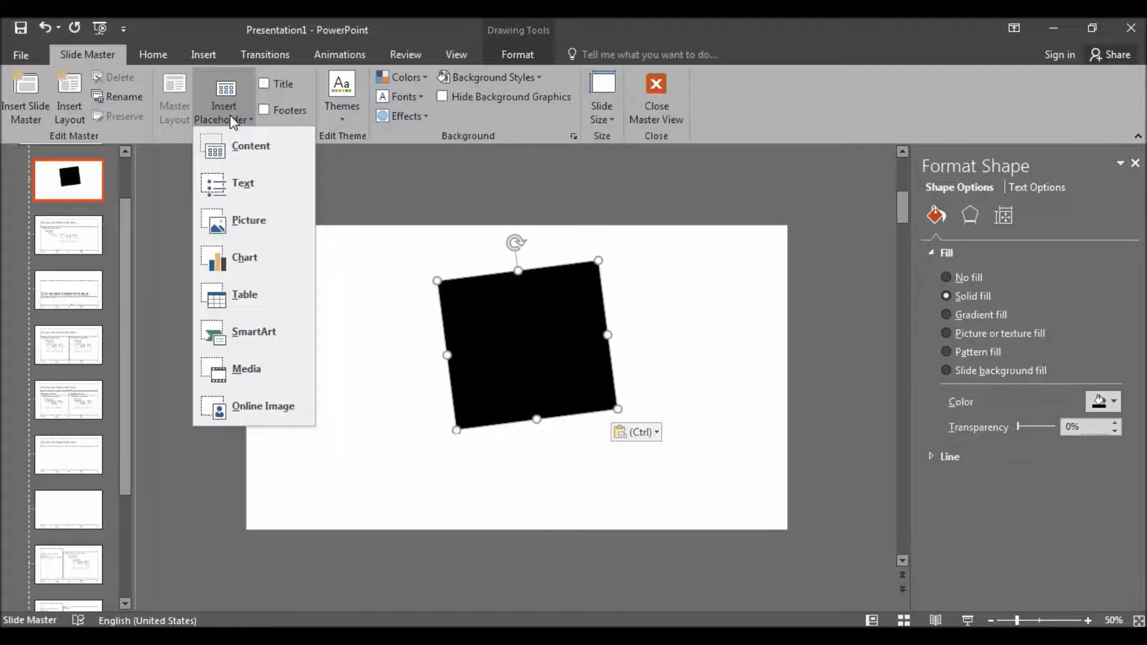
{"action": "left_click", "coordinate": [248, 182]}
{"action": "mouse_move", "coordinate": [415, 242]}
{"action": "left_mouse_down"}
{"action": "mouse_move", "coordinate": [644, 439]}
{"action": "mouse_move", "coordinate": [652, 466]}
{"action": "left_mouse_up"}
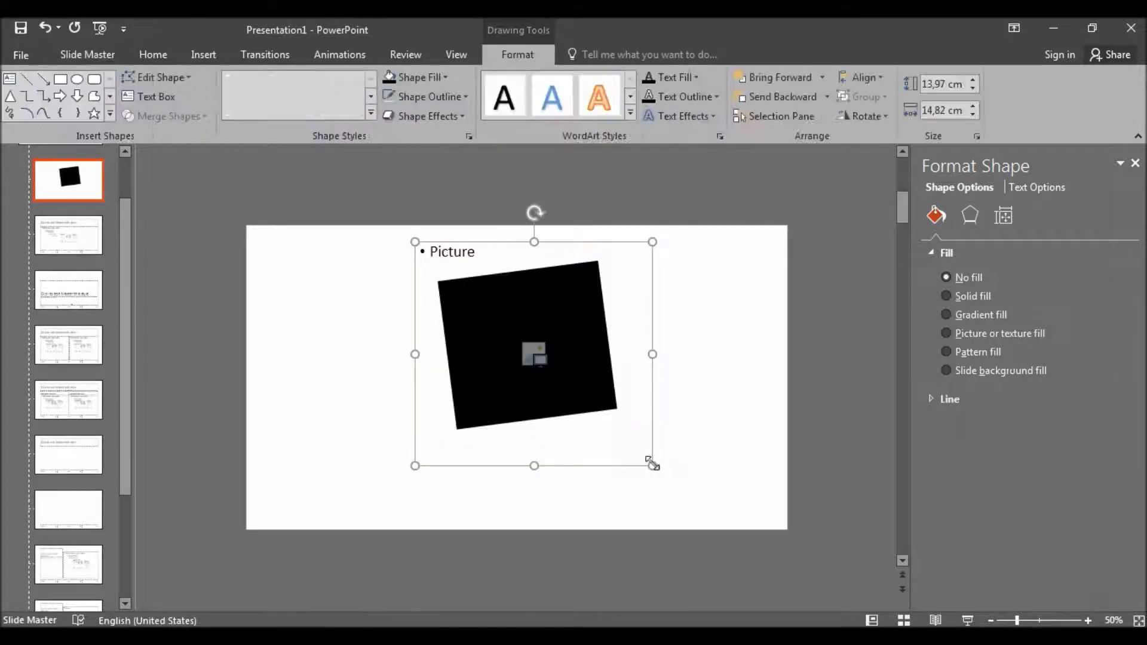
{"action": "left_click", "coordinate": [767, 95]}
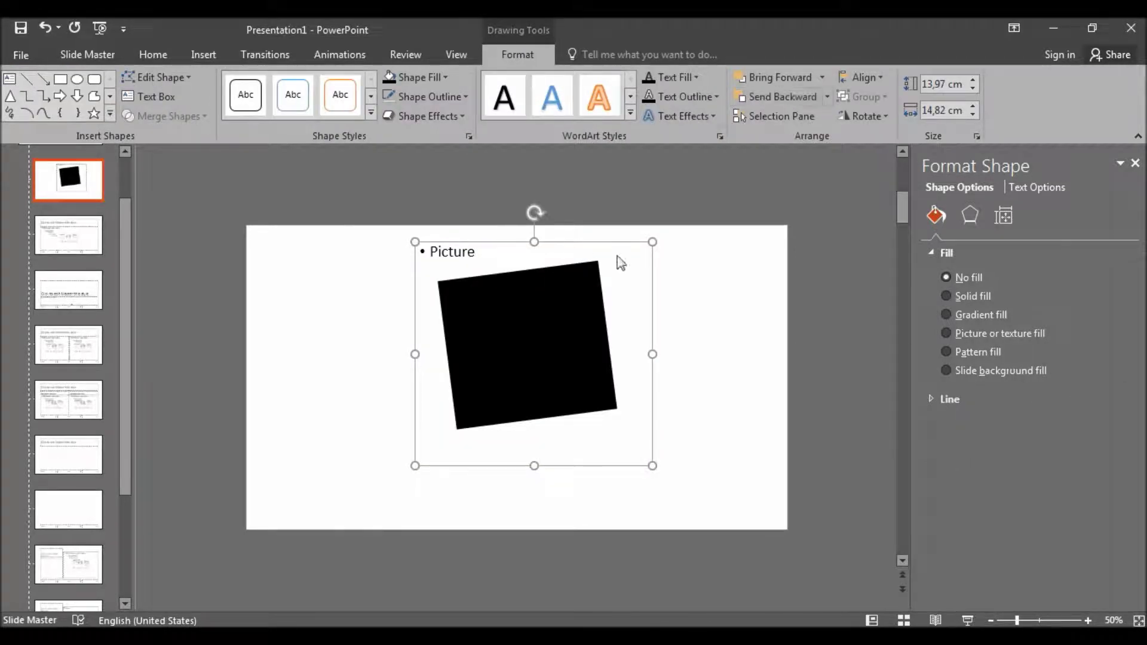
{"action": "left_click", "coordinate": [562, 324], "text": "shift"}
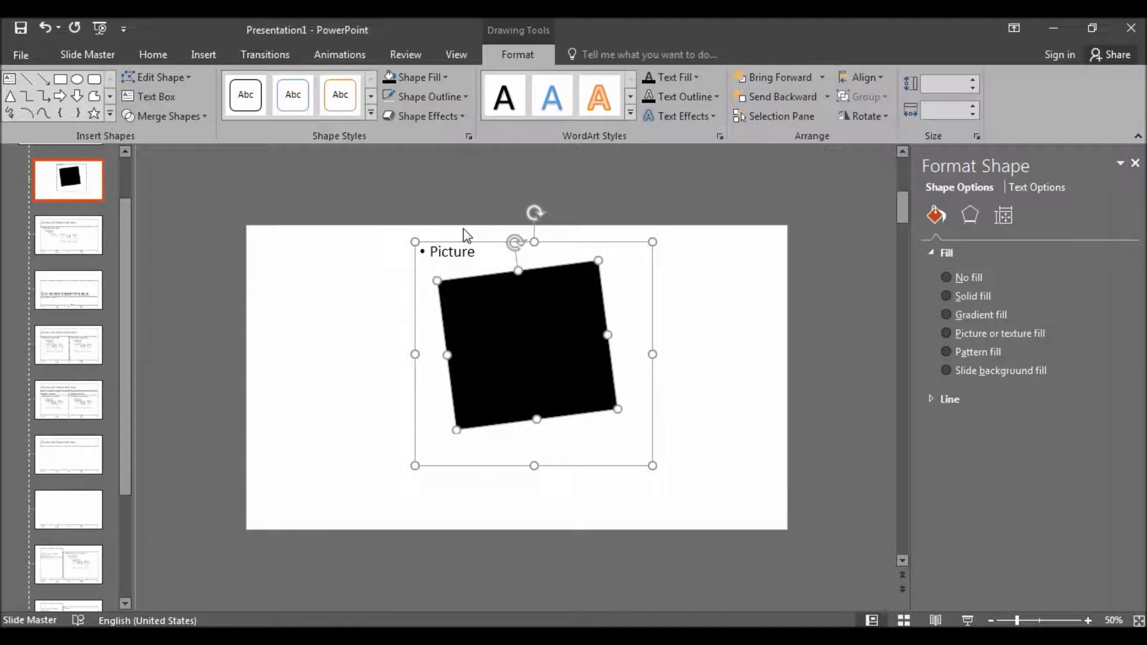
{"action": "left_click", "coordinate": [156, 116]}
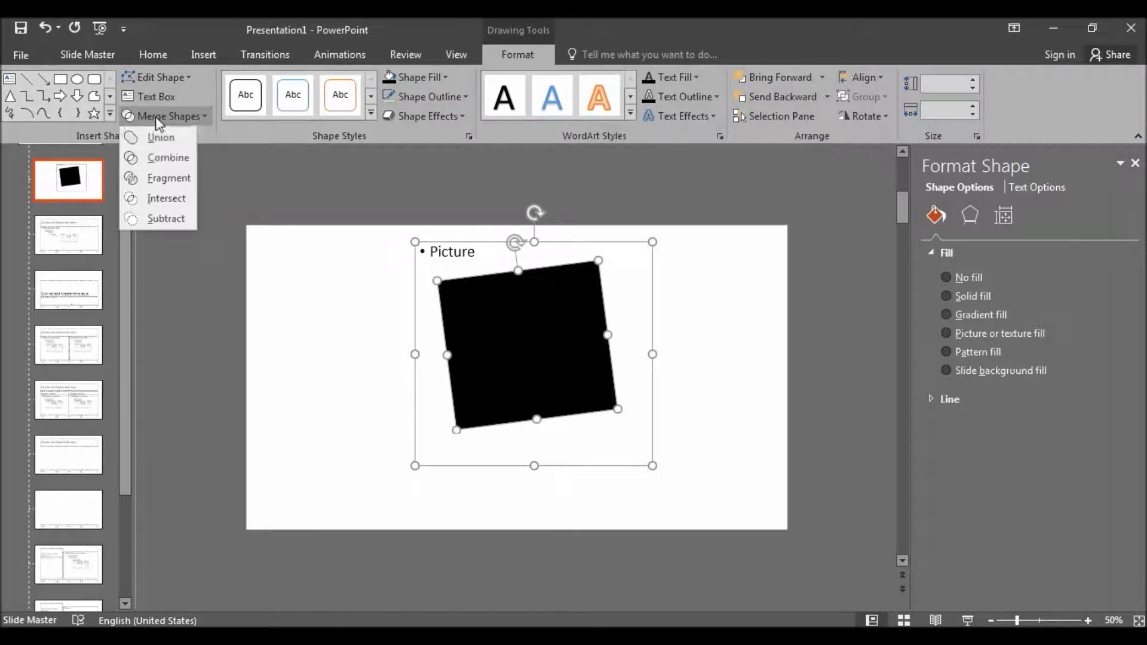
{"action": "left_click", "coordinate": [167, 199]}
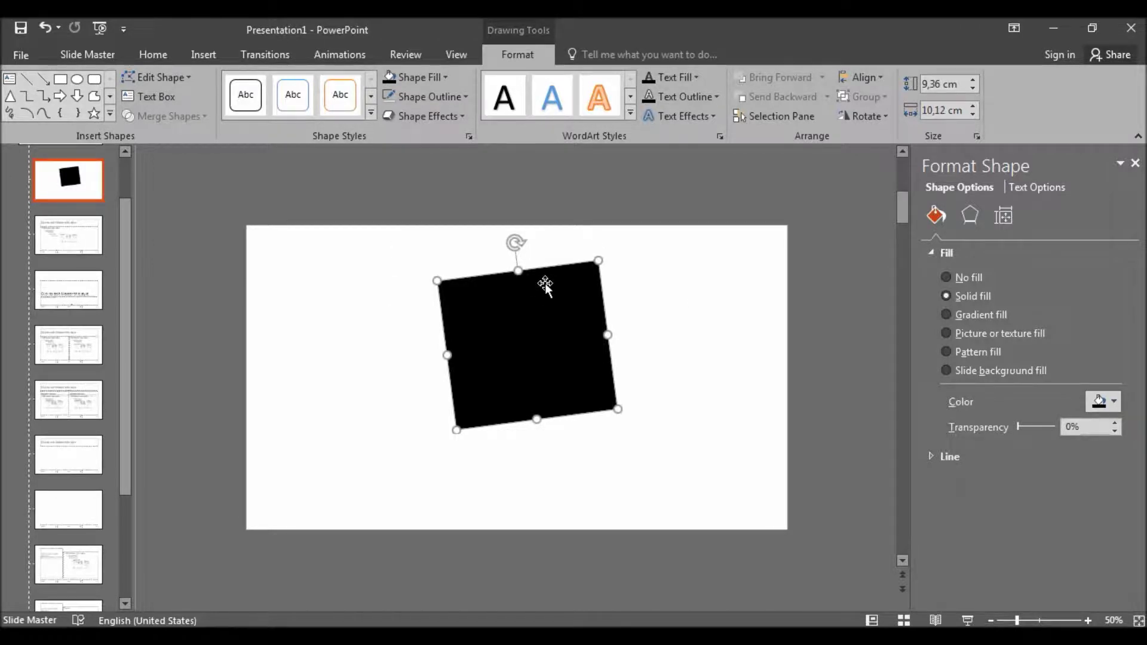
{"action": "key", "text": "Delete"}
Step: Return to the slide master and paste the black square again
{"action": "left_click", "coordinate": [651, 93]}
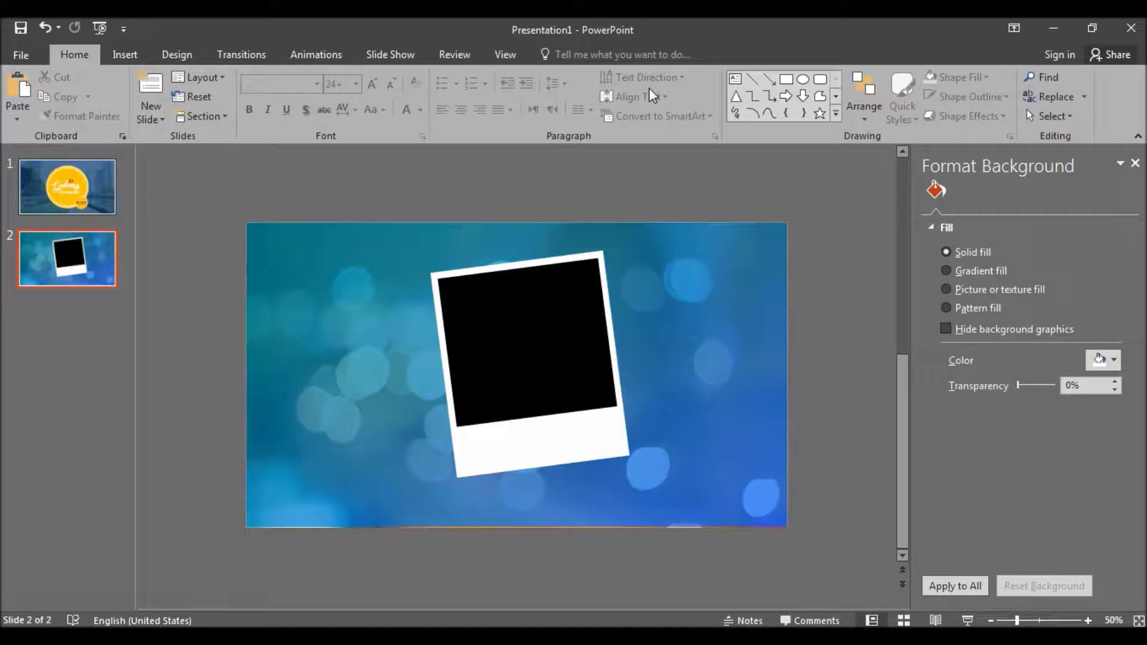
{"action": "left_click", "coordinate": [490, 53]}
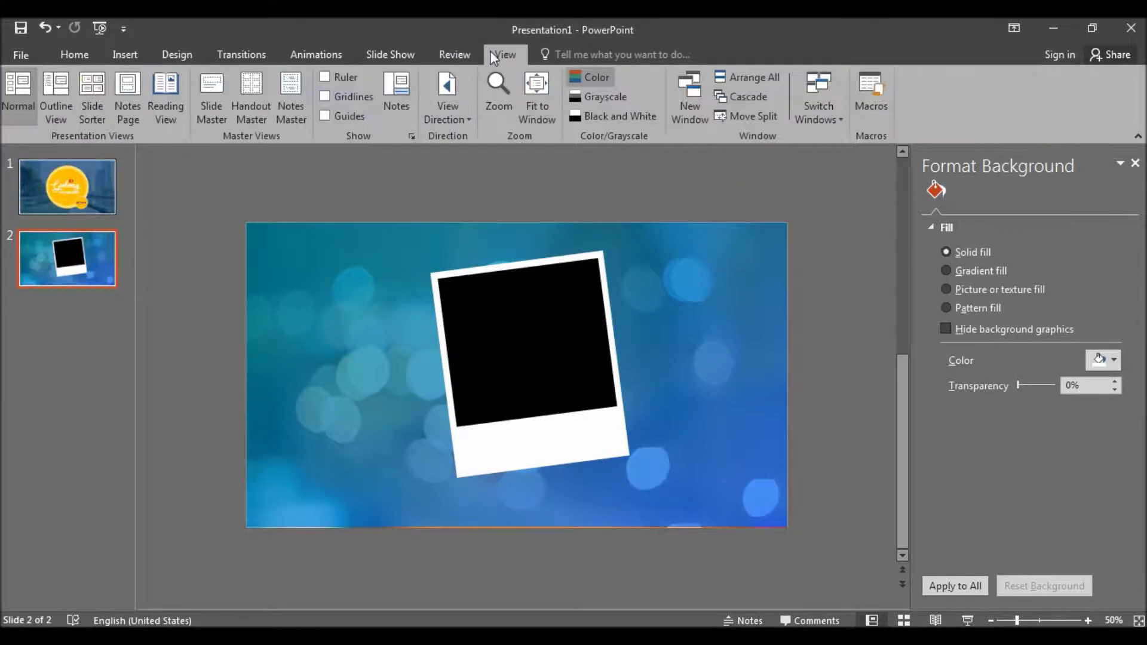
{"action": "left_click", "coordinate": [209, 101]}
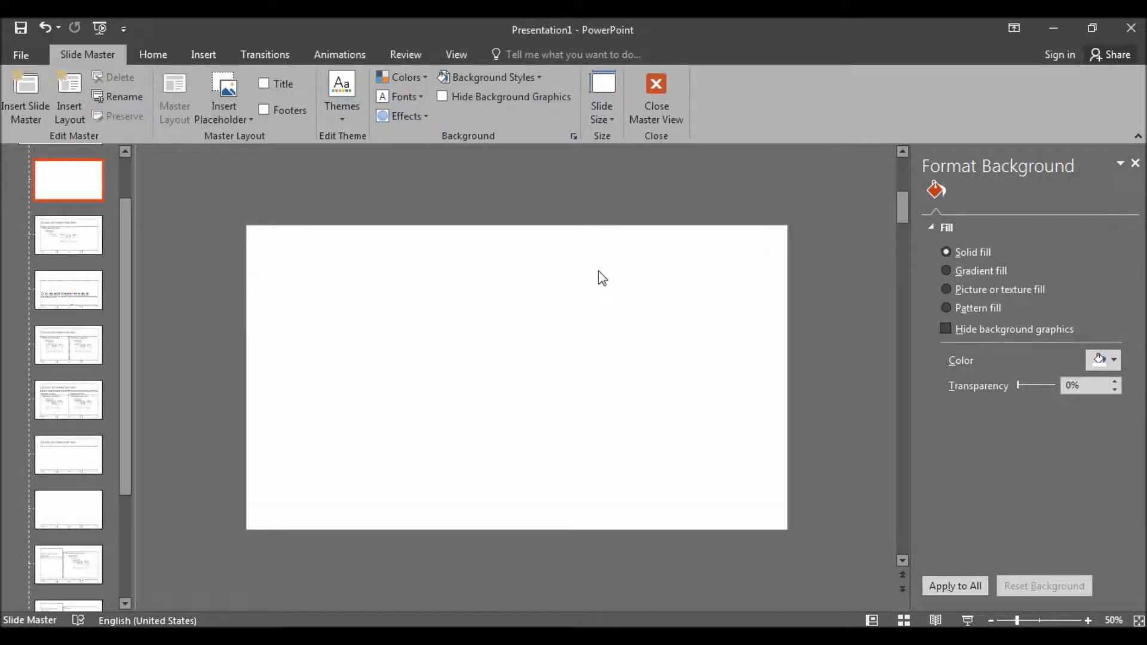
{"action": "key", "text": "ctrl+v"}
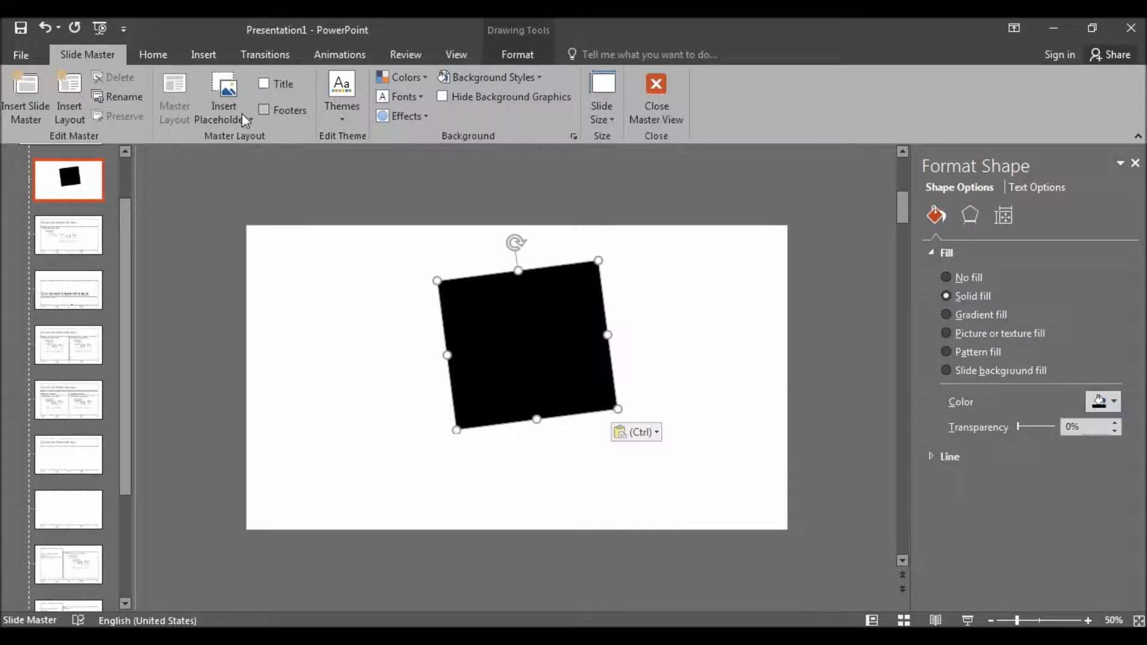
Step: Intersect a picture placeholder with the square to make a tilted picture placeholder
{"action": "left_click", "coordinate": [235, 120]}
{"action": "left_click", "coordinate": [251, 220]}
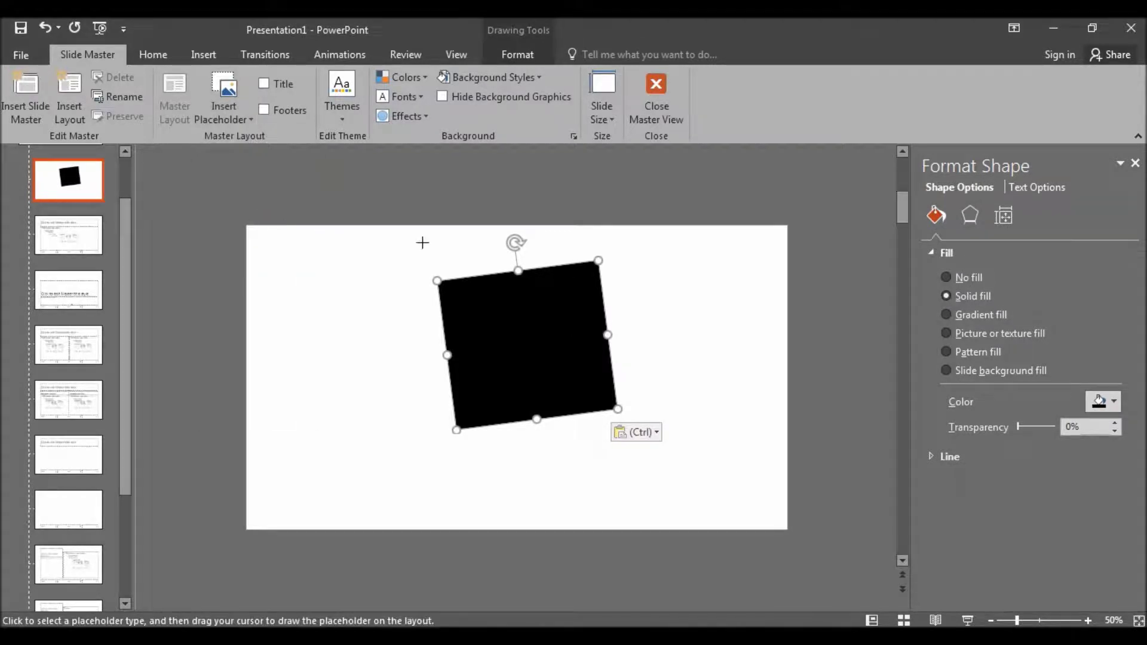
{"action": "left_click_drag", "start_coordinate": [414, 249], "coordinate": [648, 459]}
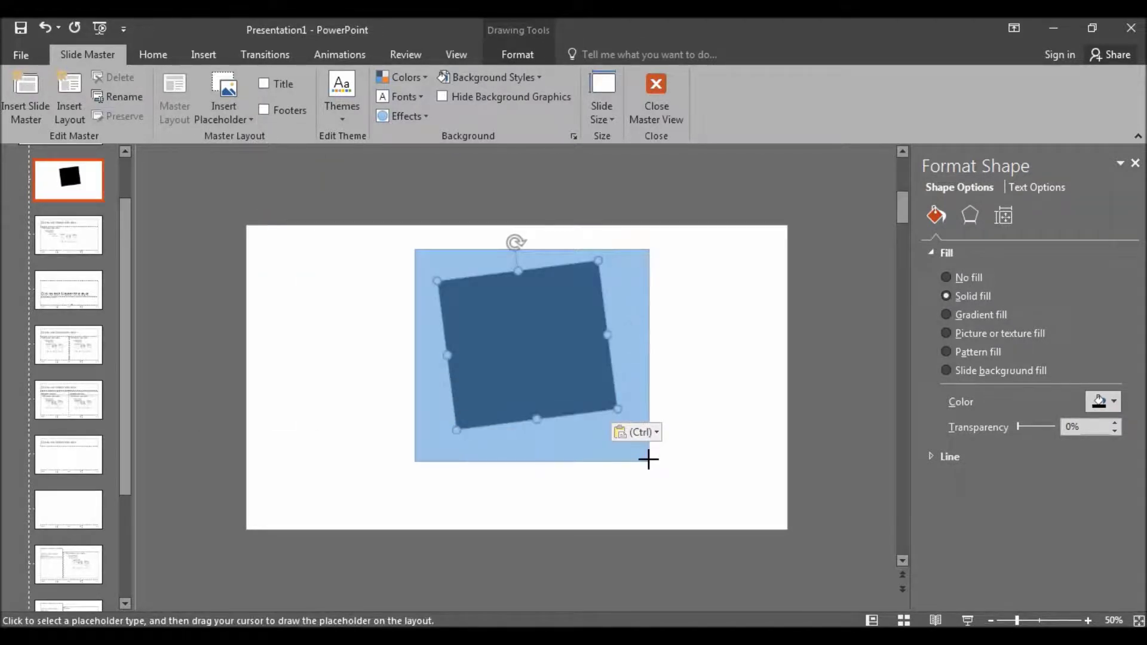
{"action": "left_click", "coordinate": [613, 335], "text": "shift"}
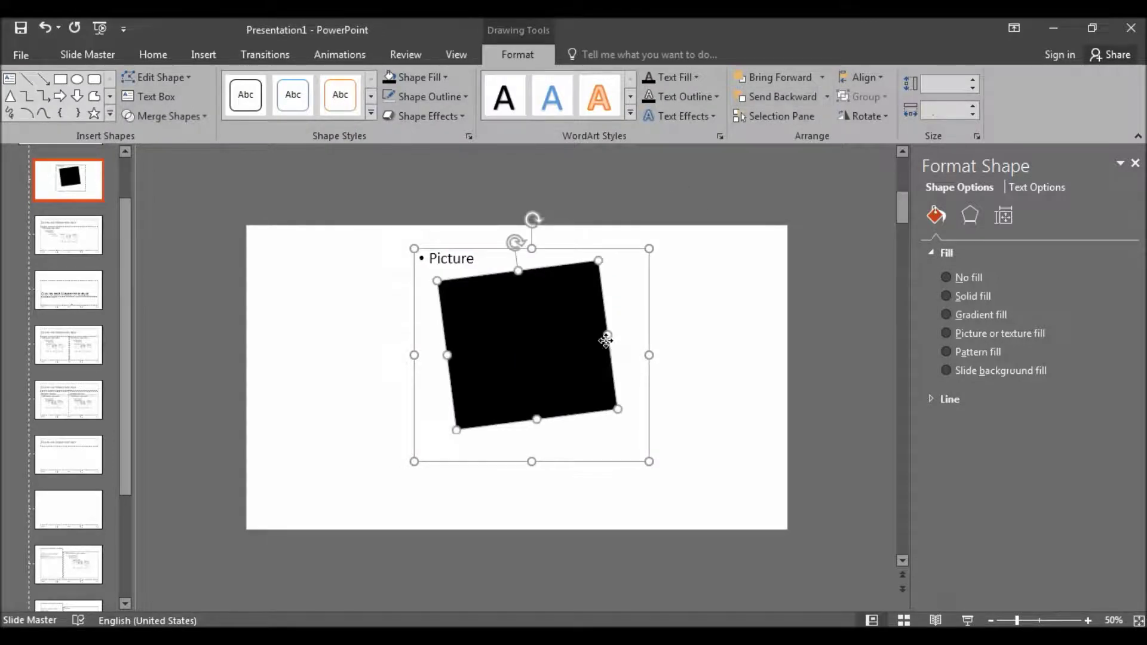
{"action": "left_click", "coordinate": [157, 120]}
{"action": "left_click", "coordinate": [177, 205]}
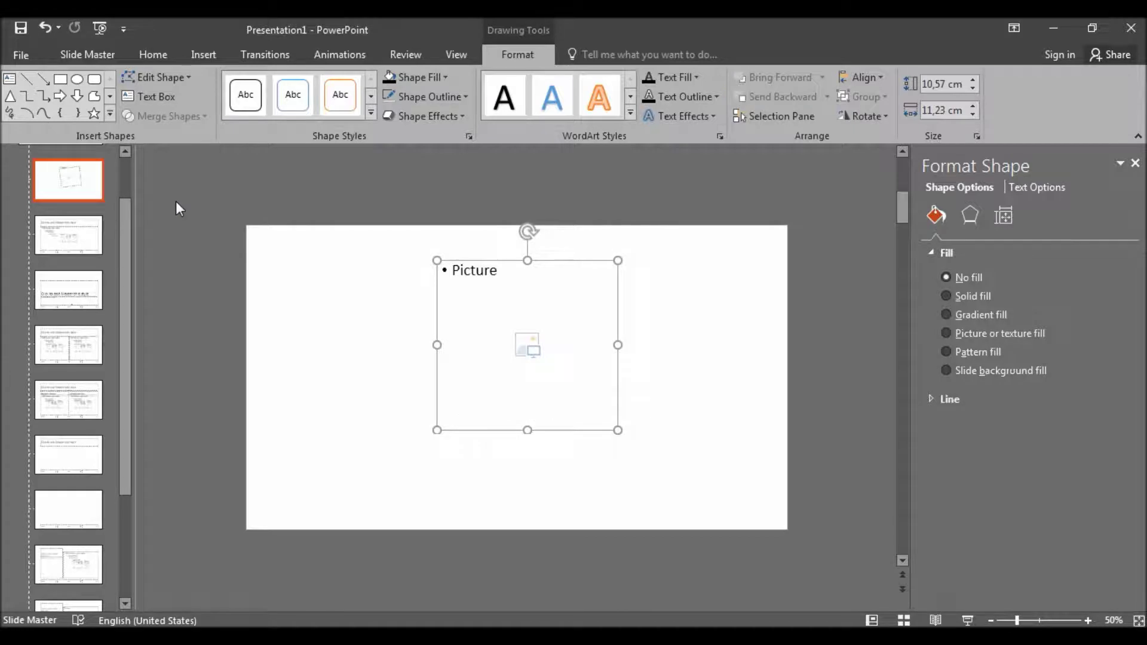
{"action": "left_click", "coordinate": [687, 326]}
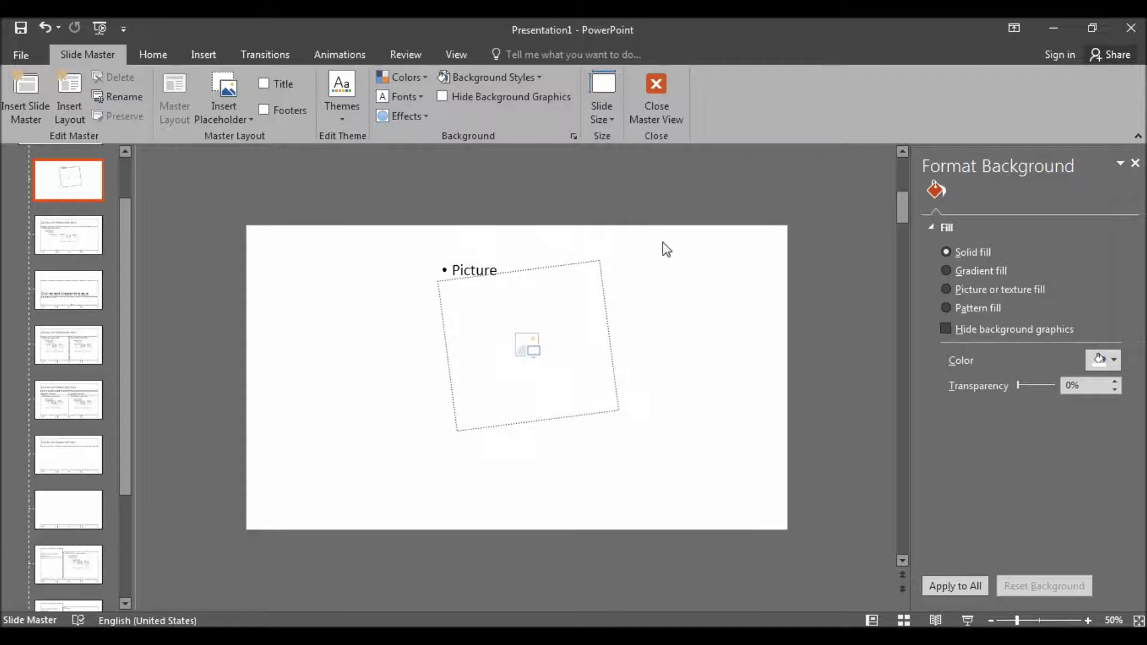
{"action": "left_click", "coordinate": [668, 83]}
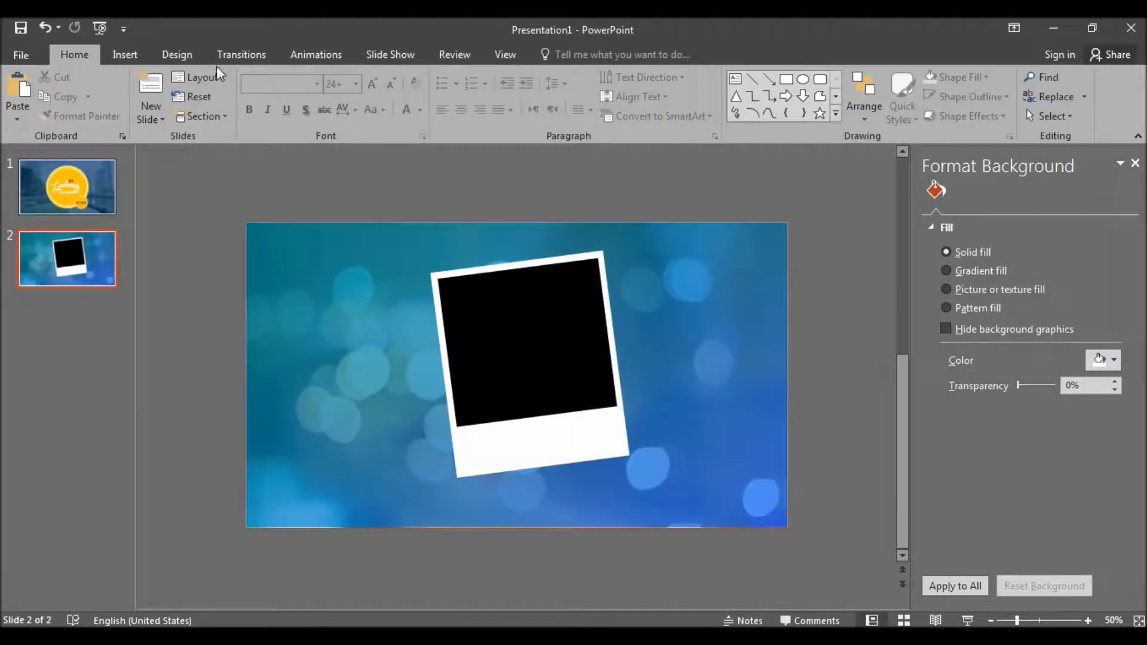
Step: Apply the Title Slide layout and insert the shutterstock café photo from D:\Creative Slide Design-Q\Gudang PowerPoint
{"action": "left_click", "coordinate": [212, 82]}
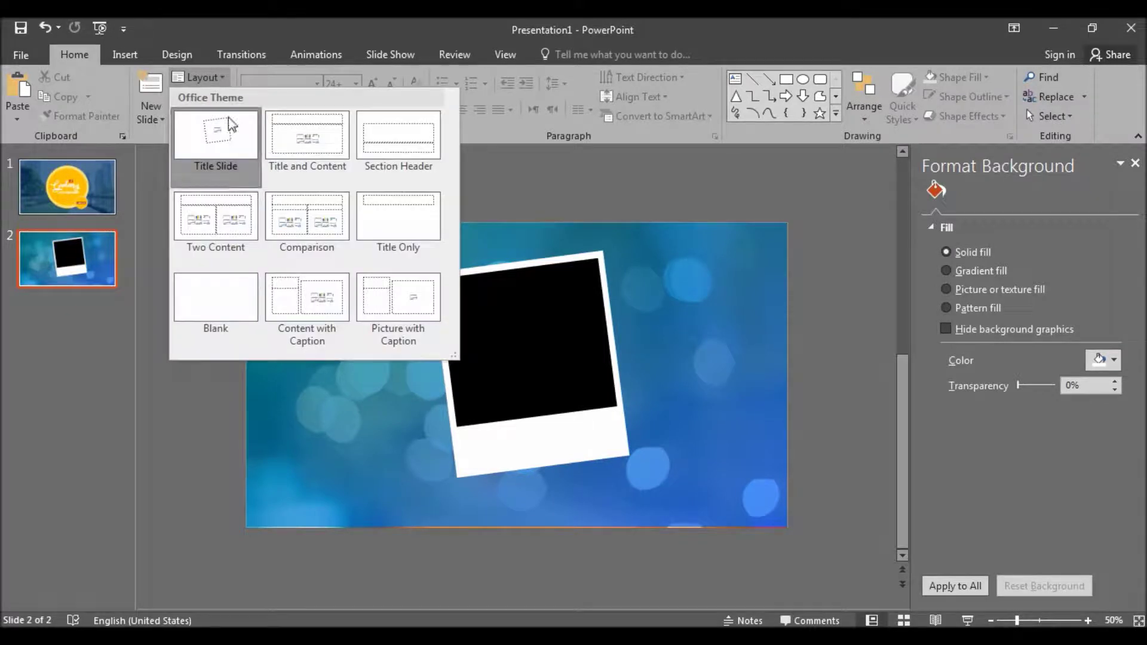
{"action": "left_click", "coordinate": [212, 150]}
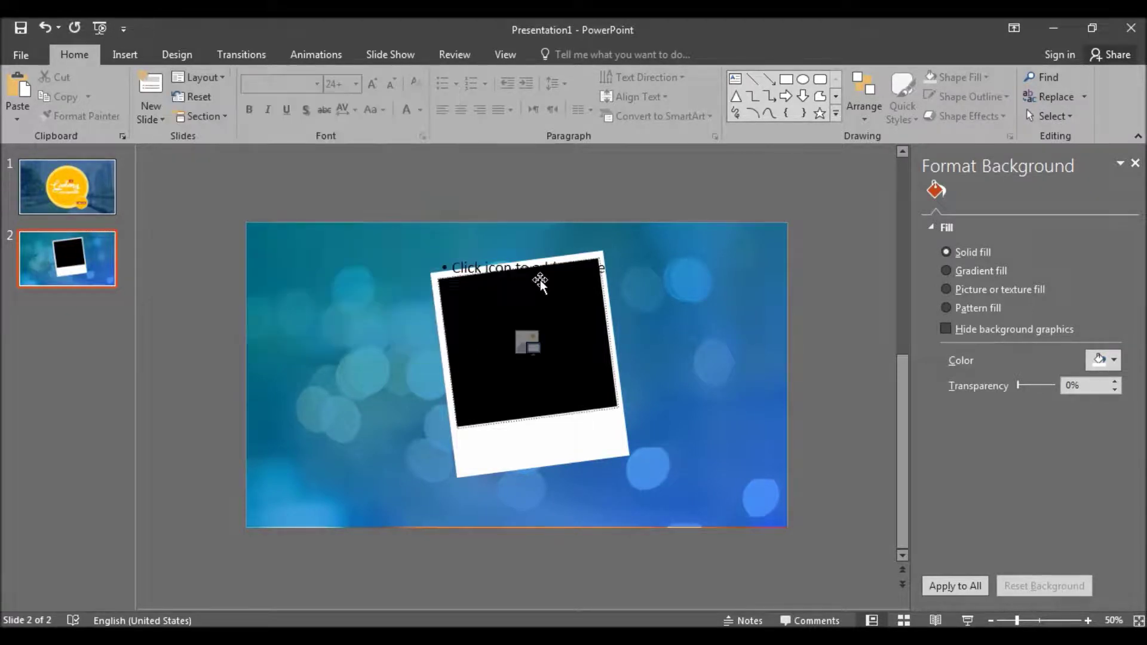
{"action": "left_click", "coordinate": [526, 339]}
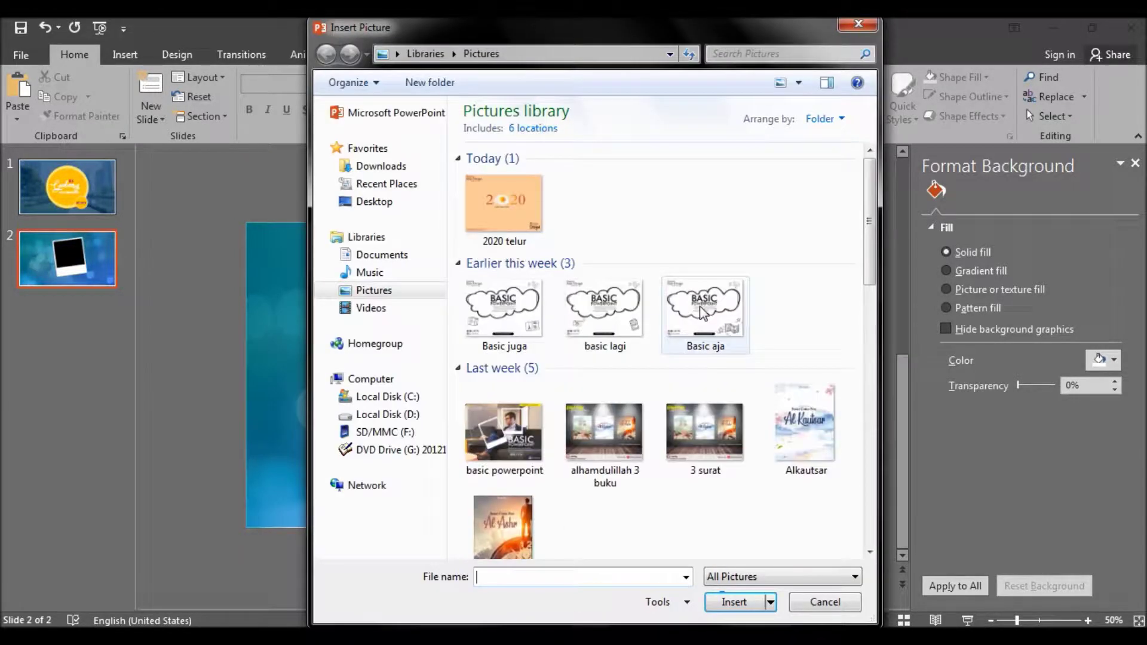
{"action": "left_click", "coordinate": [387, 414]}
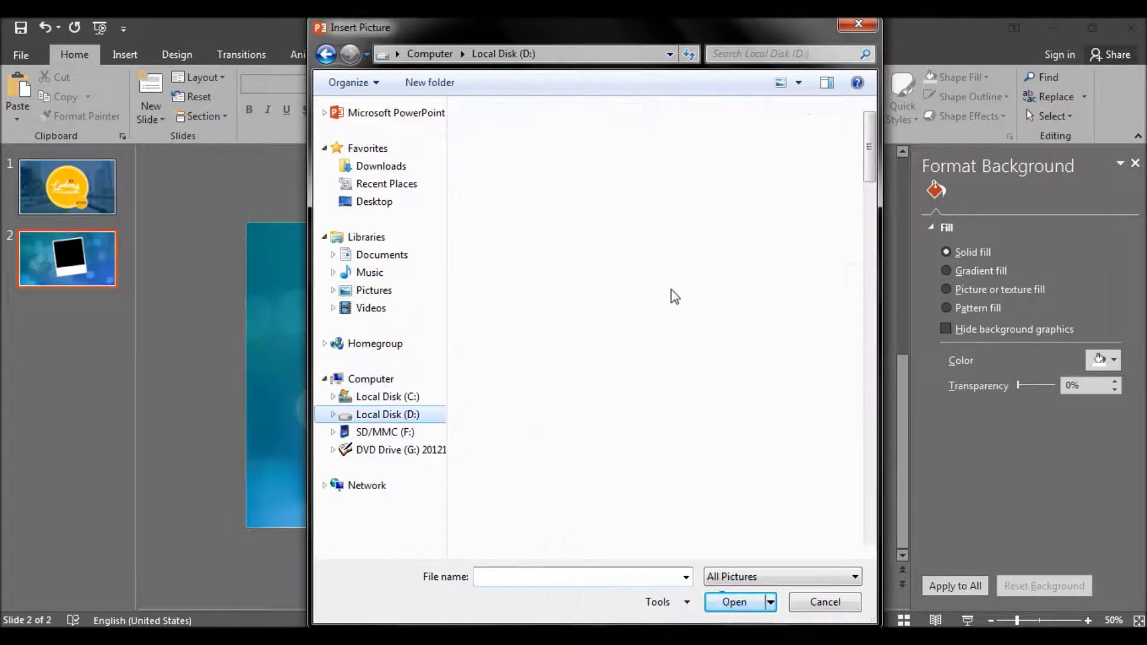
{"action": "double_click", "coordinate": [801, 267]}
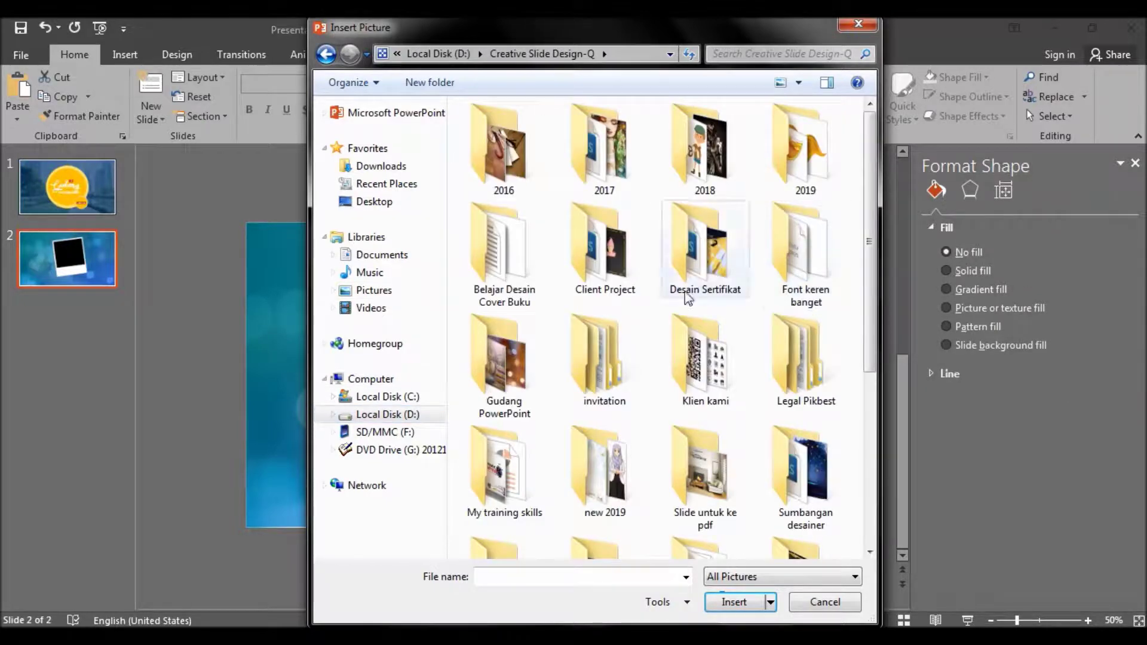
{"action": "double_click", "coordinate": [504, 364]}
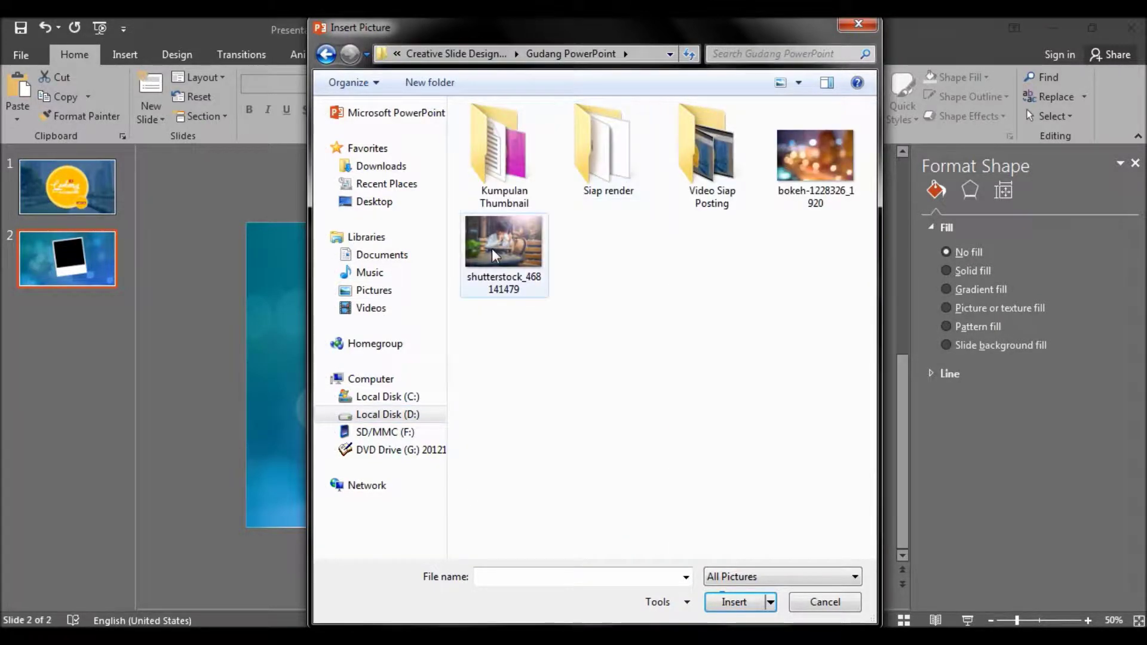
{"action": "double_click", "coordinate": [492, 249]}
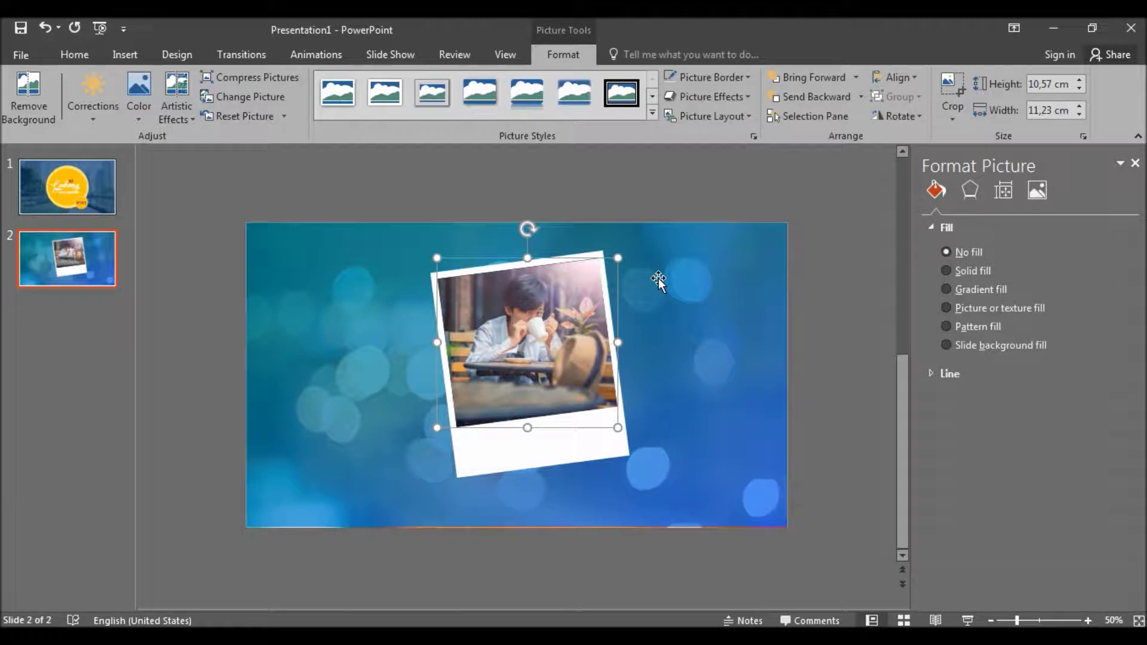
Step: Hide Rectangle 6 in the Selection Pane and close the Format Background pane
{"action": "left_click", "coordinate": [667, 318]}
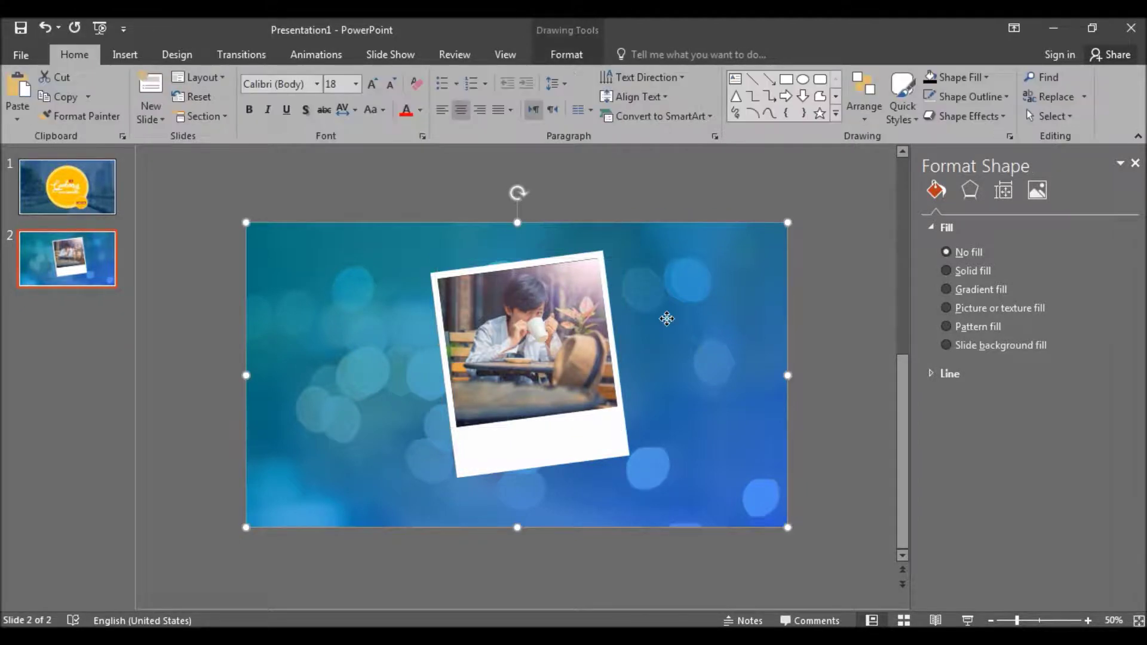
{"action": "left_click", "coordinate": [594, 277]}
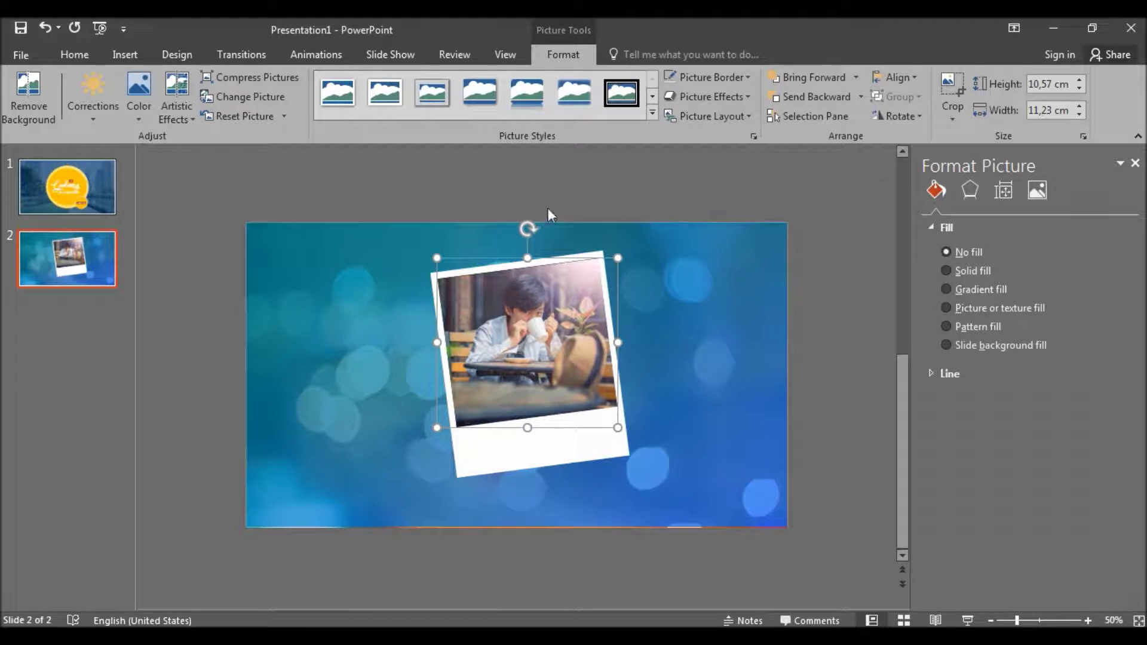
{"action": "left_click", "coordinate": [795, 116]}
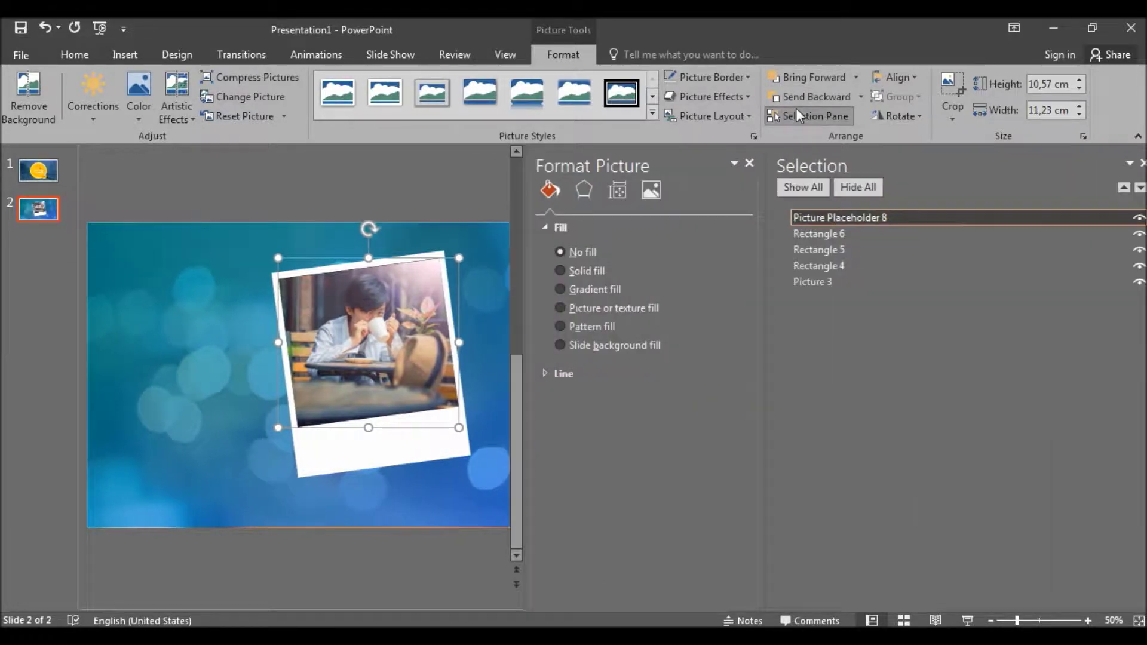
{"action": "left_click", "coordinate": [825, 247]}
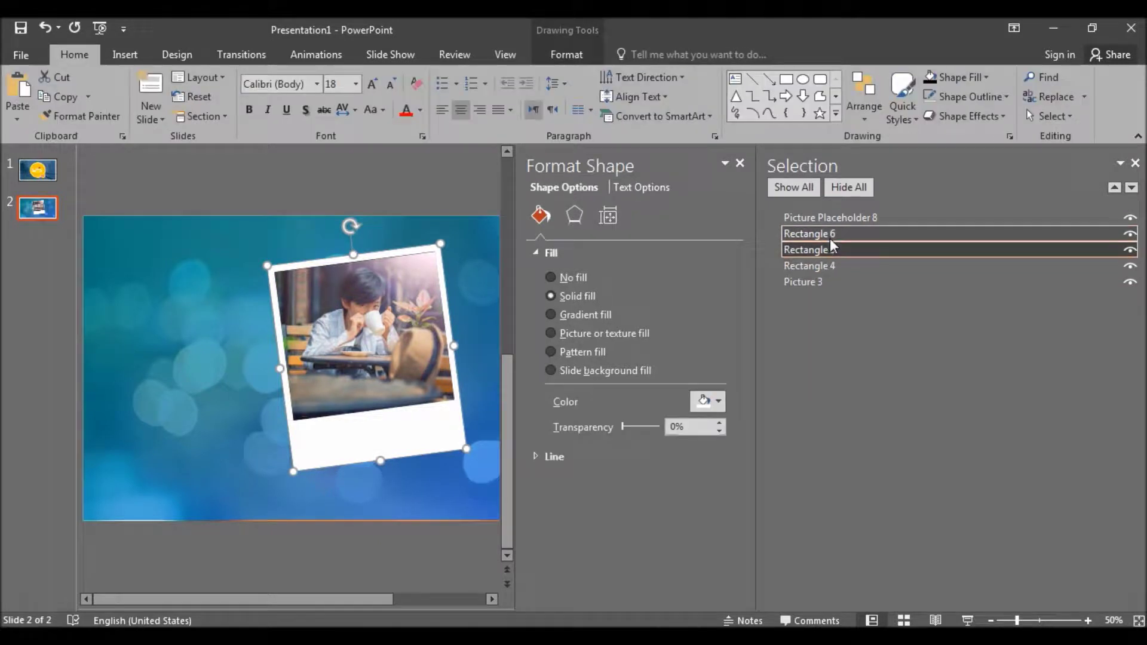
{"action": "left_click", "coordinate": [830, 236]}
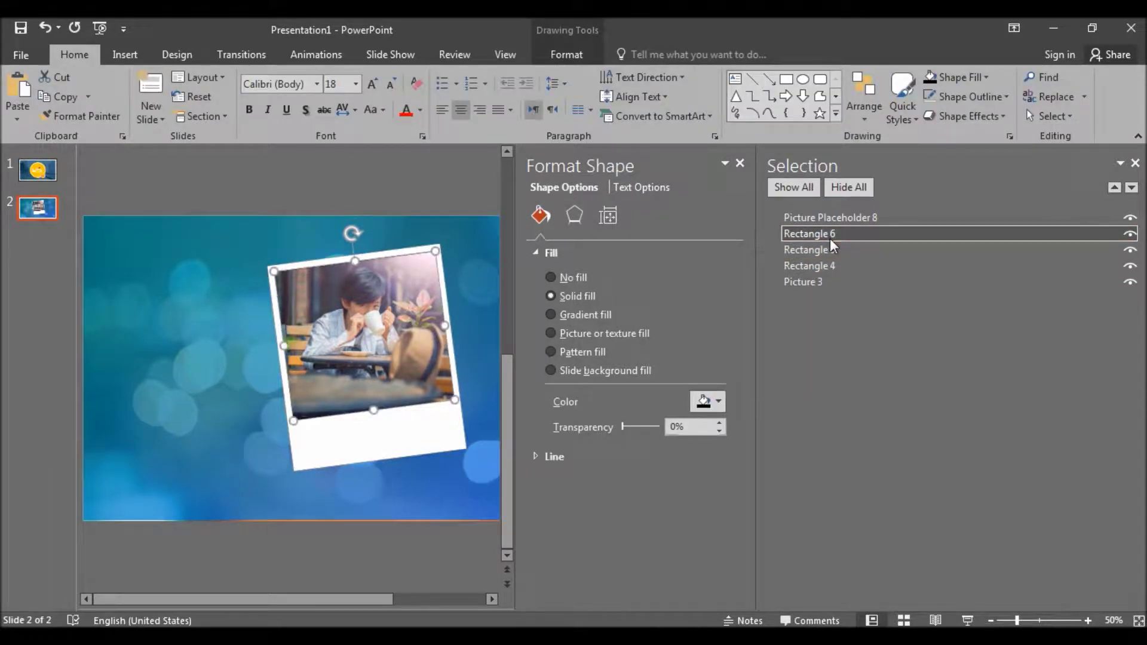
{"action": "left_click", "coordinate": [1129, 234]}
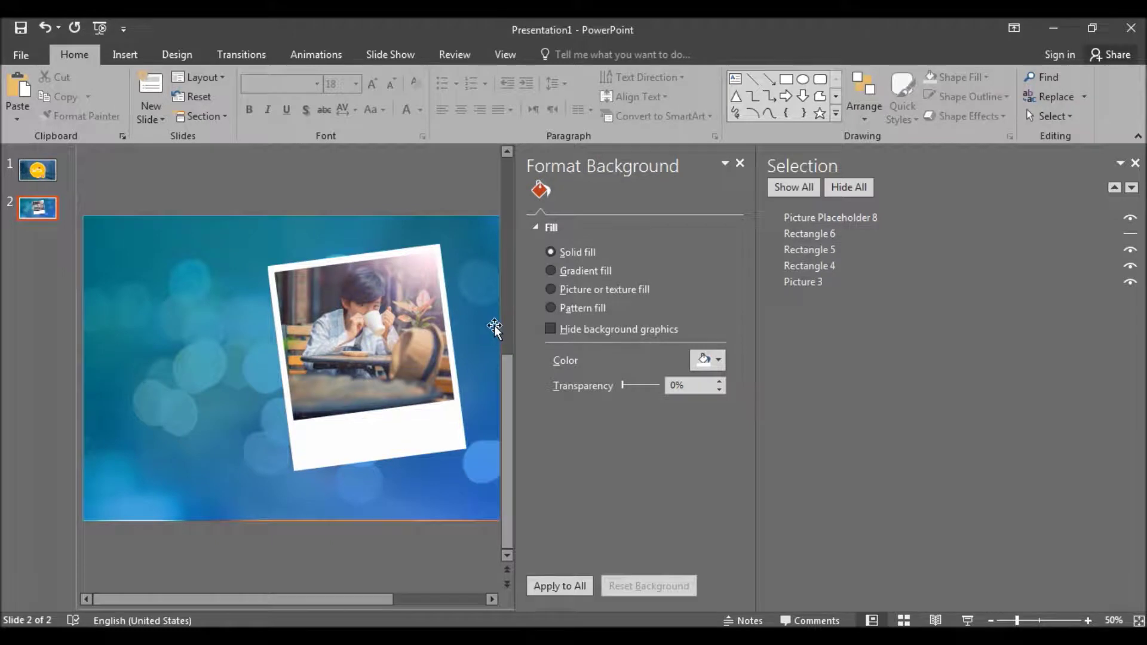
{"action": "left_click", "coordinate": [740, 163]}
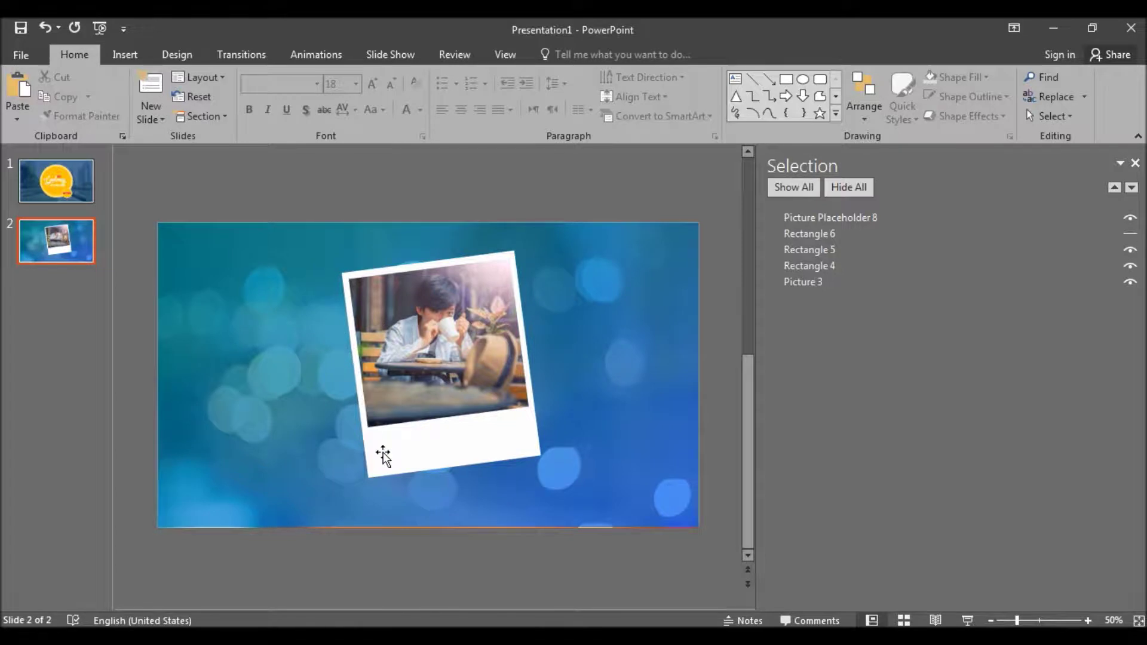
Step: Apply an outer drop shadow preset to the white polaroid frame (Rectangle 5)
{"action": "left_click", "coordinate": [449, 455]}
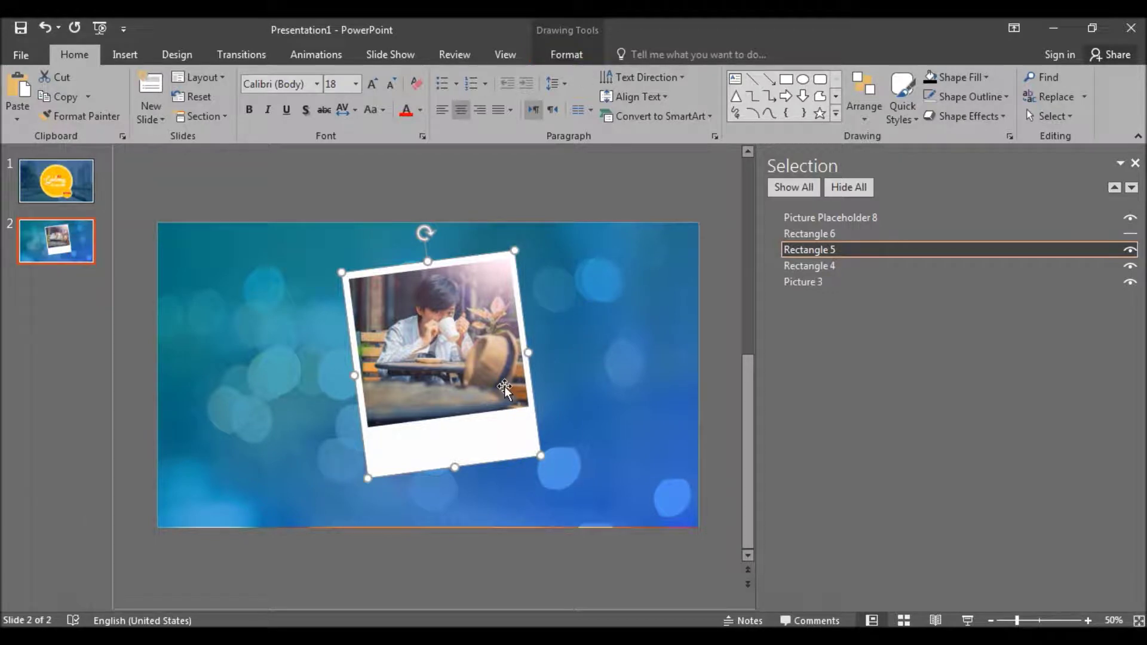
{"action": "left_click", "coordinate": [571, 53]}
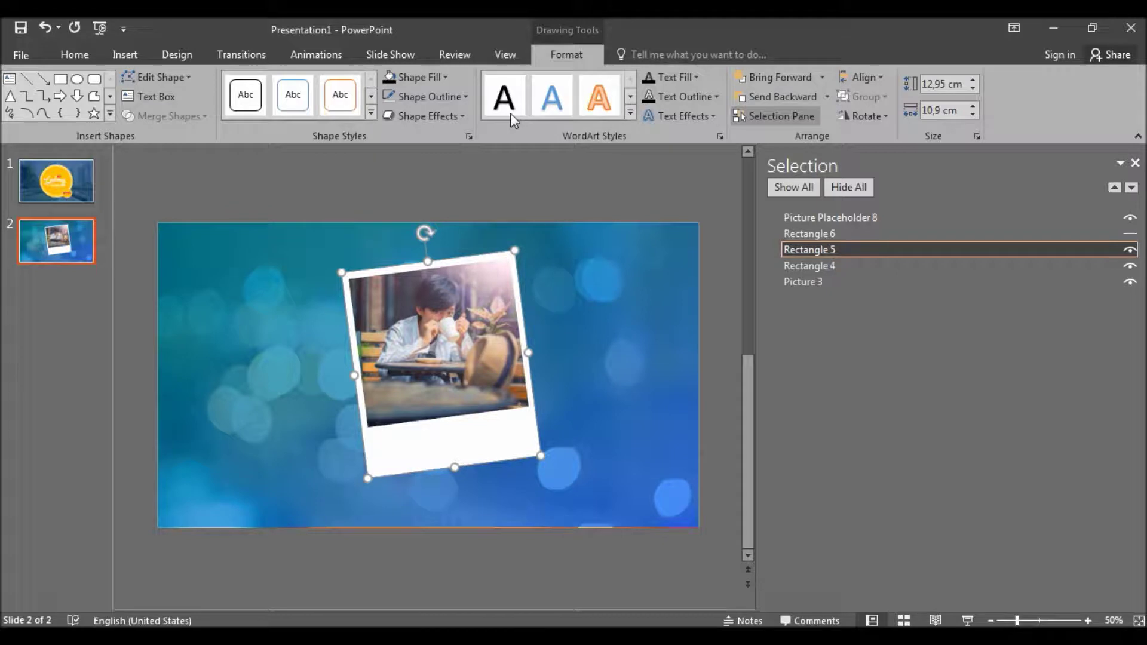
{"action": "left_click", "coordinate": [431, 118]}
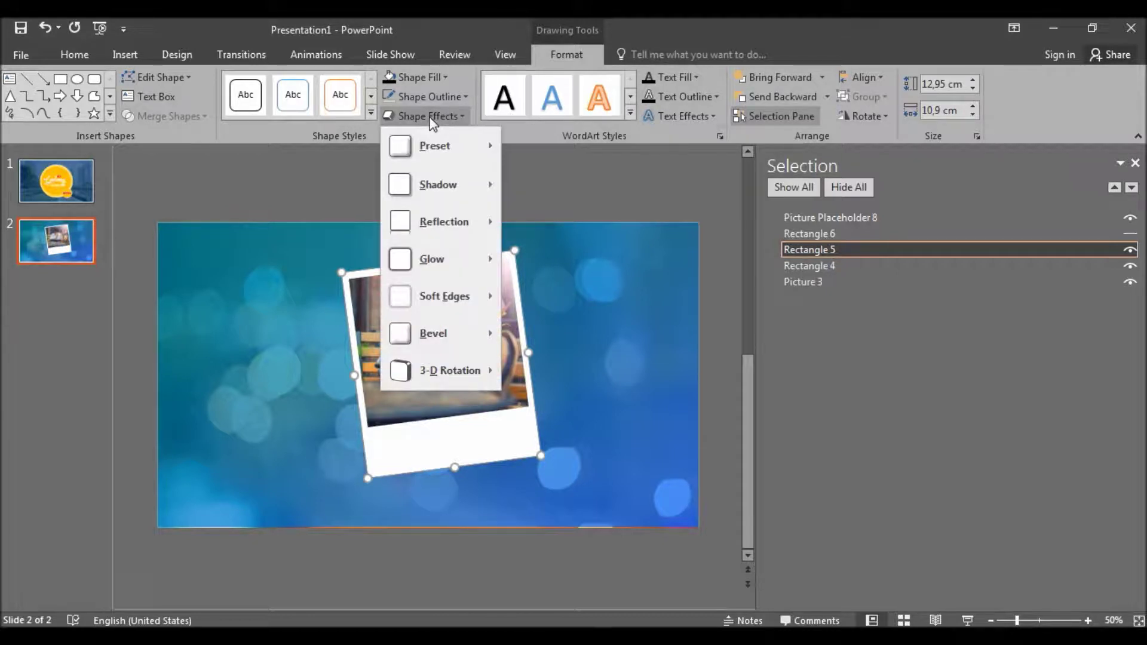
{"action": "mouse_move", "coordinate": [439, 184]}
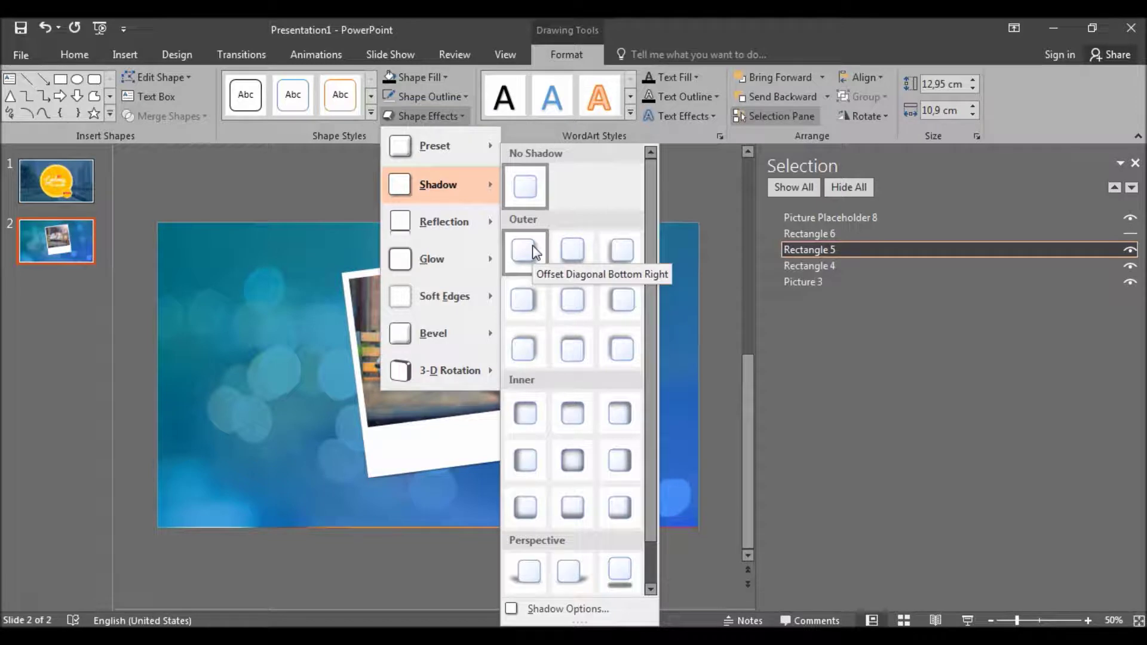
{"action": "left_click", "coordinate": [531, 250]}
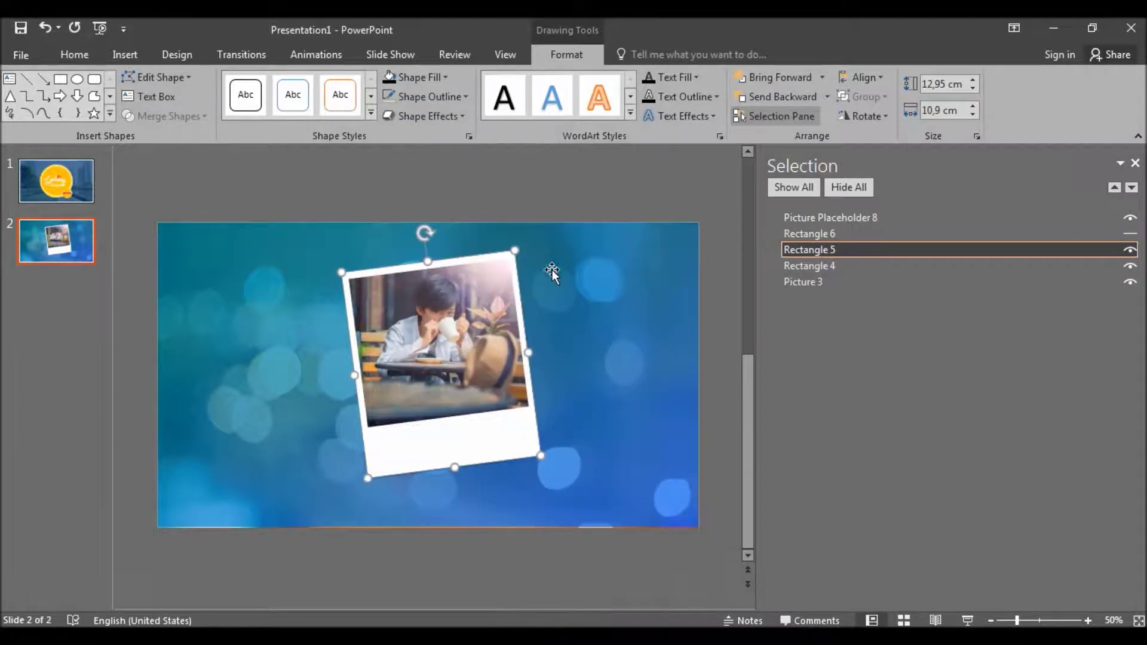
{"action": "left_click", "coordinate": [605, 318]}
{"action": "scroll", "coordinate": [604, 323], "scroll_direction": "up", "scroll_amount": 2, "text": "ctrl"}
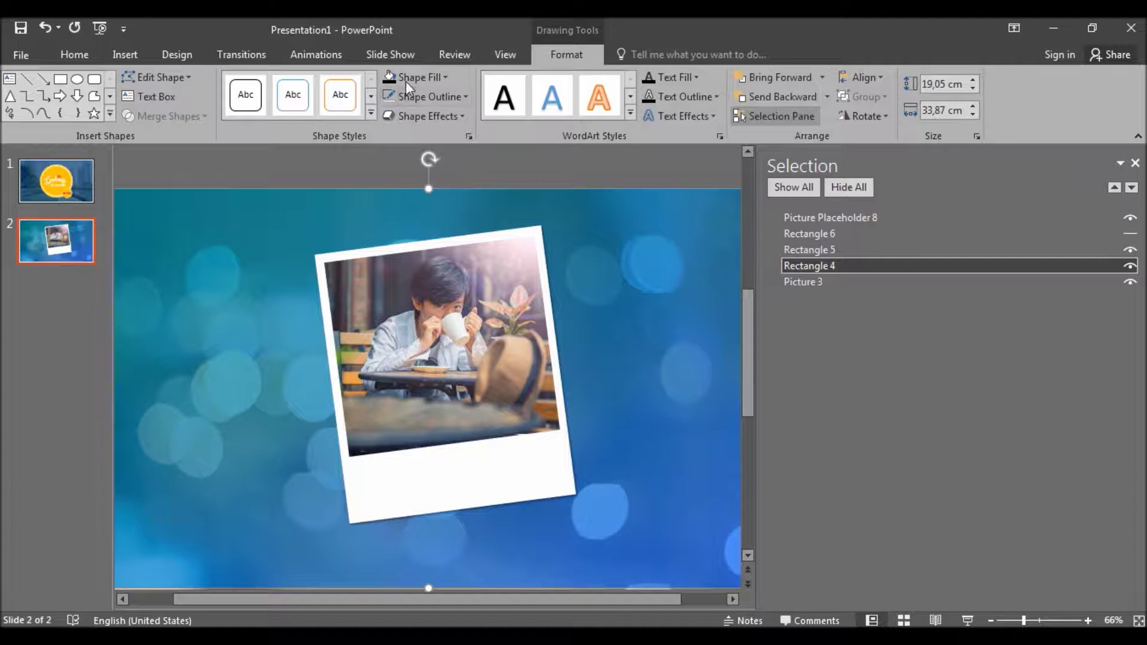
{"action": "left_click", "coordinate": [435, 116]}
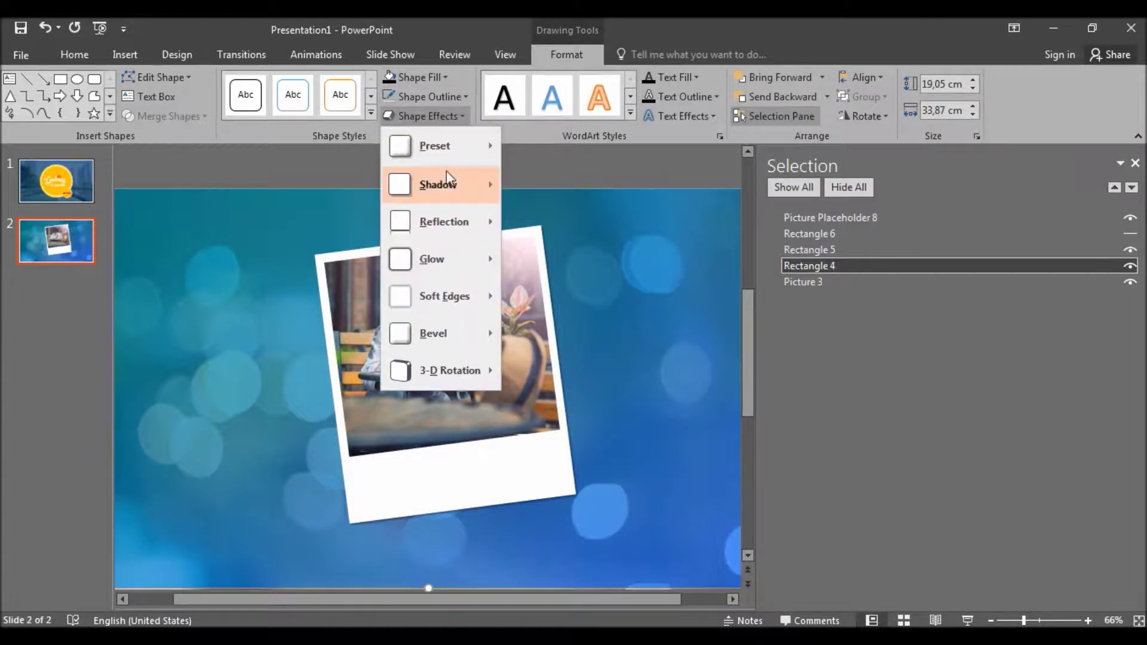
{"action": "mouse_move", "coordinate": [439, 185]}
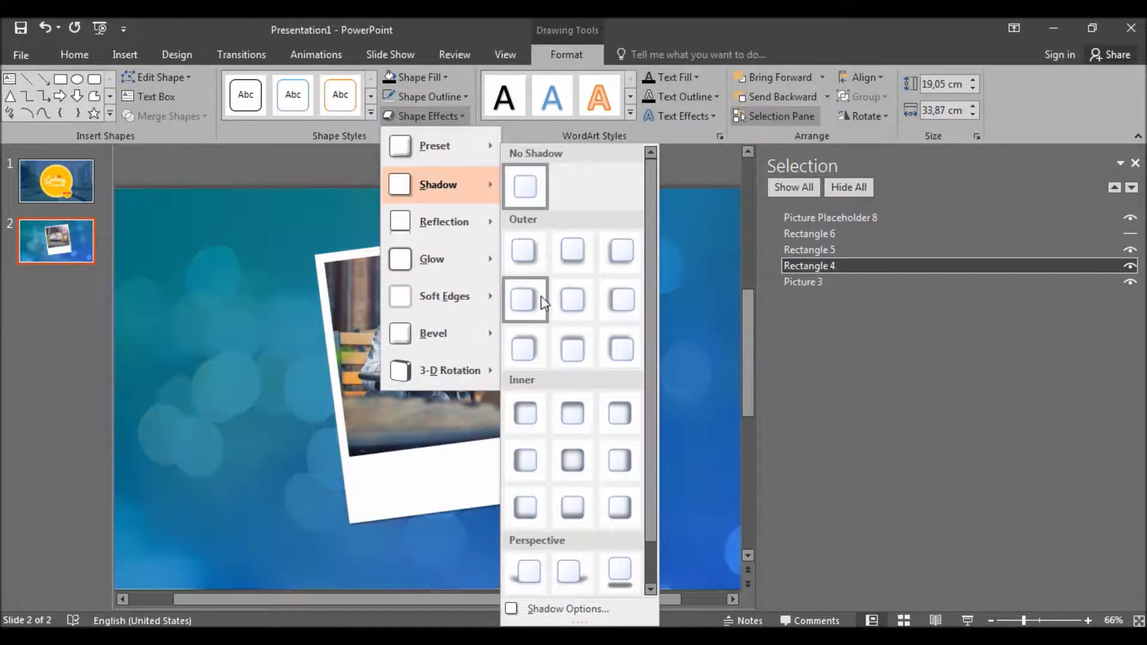
{"action": "left_click", "coordinate": [525, 302]}
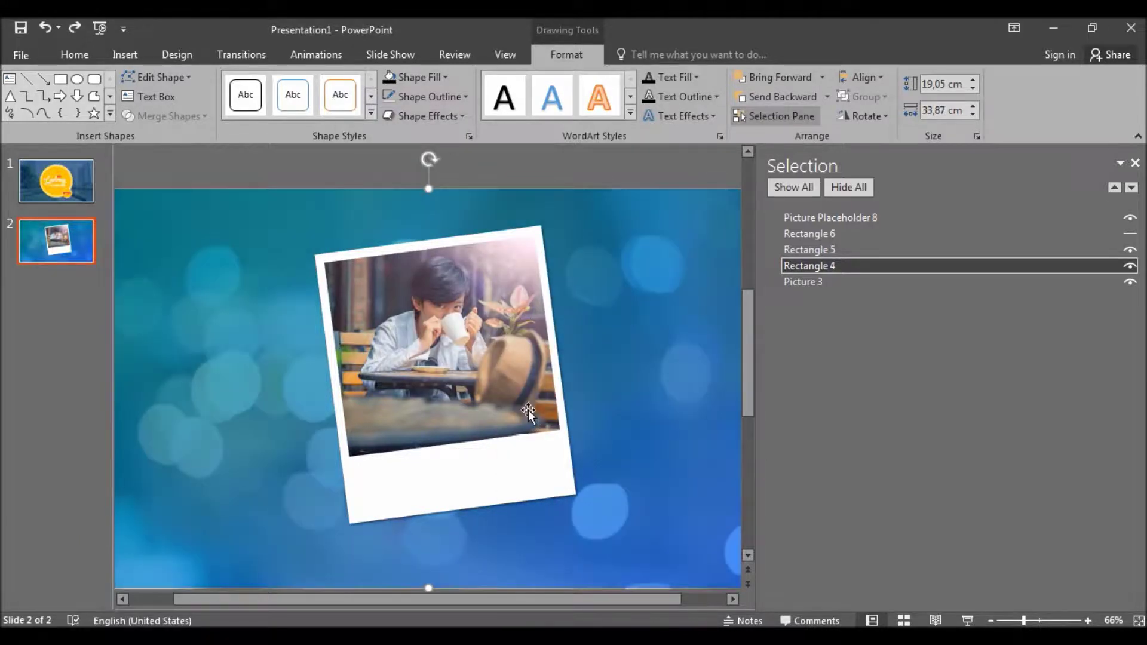
Step: Reapply the outer shadow to the white frame and close the Selection Pane
{"action": "left_click", "coordinate": [532, 458]}
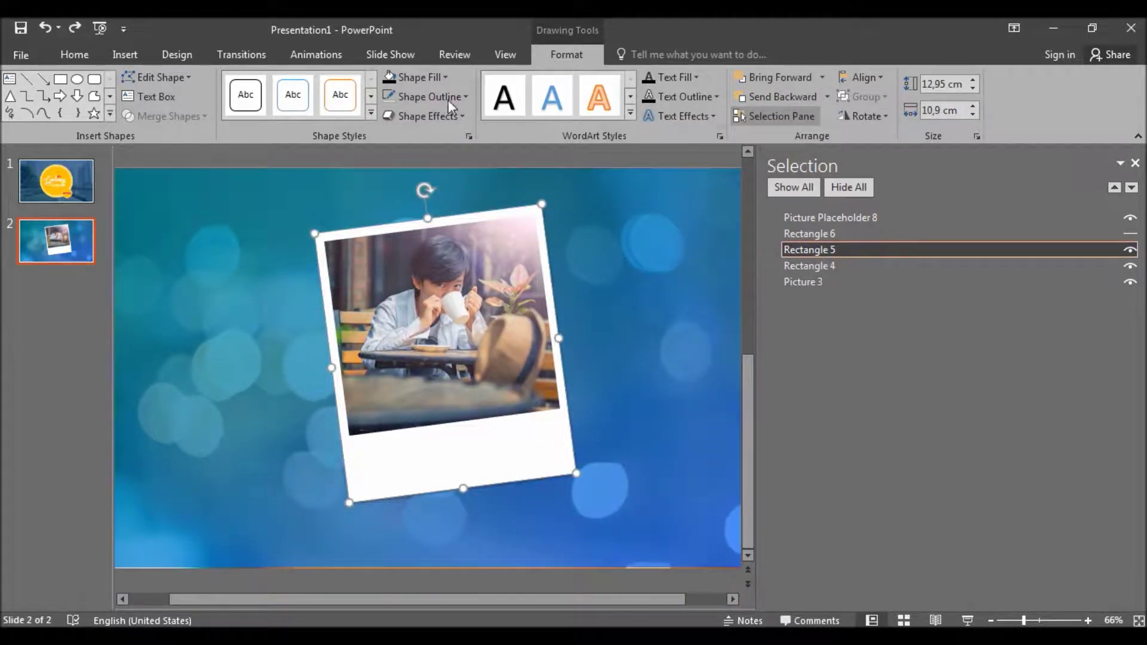
{"action": "left_click", "coordinate": [433, 116]}
{"action": "mouse_move", "coordinate": [439, 184]}
{"action": "left_click", "coordinate": [534, 308]}
{"action": "left_click", "coordinate": [628, 306]}
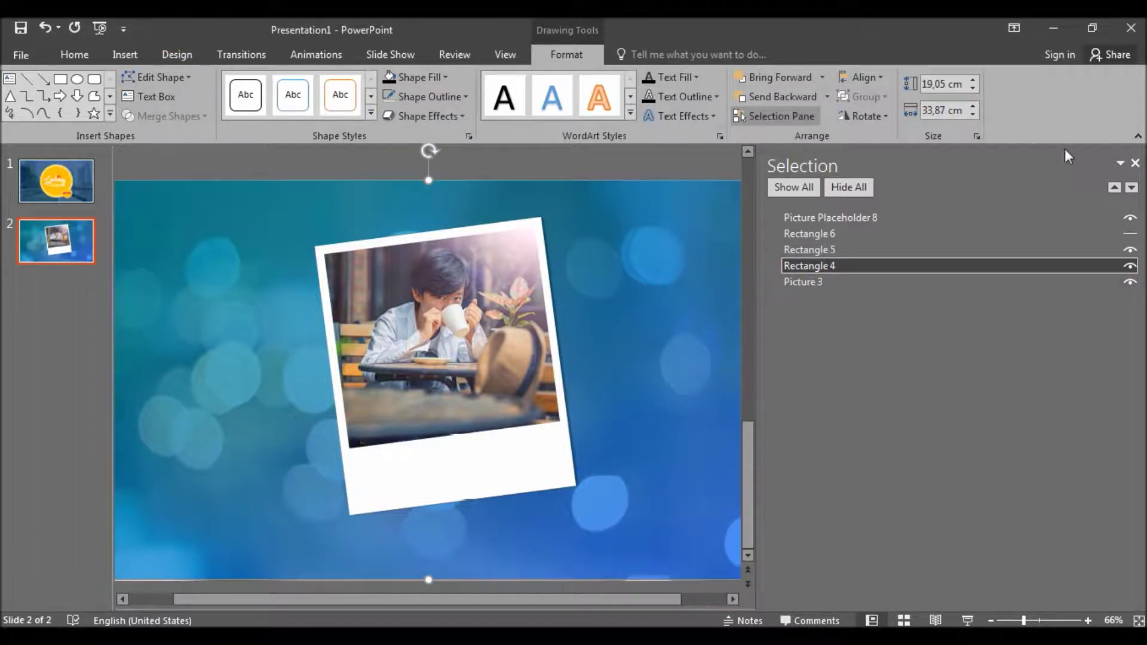
{"action": "left_click", "coordinate": [1135, 163]}
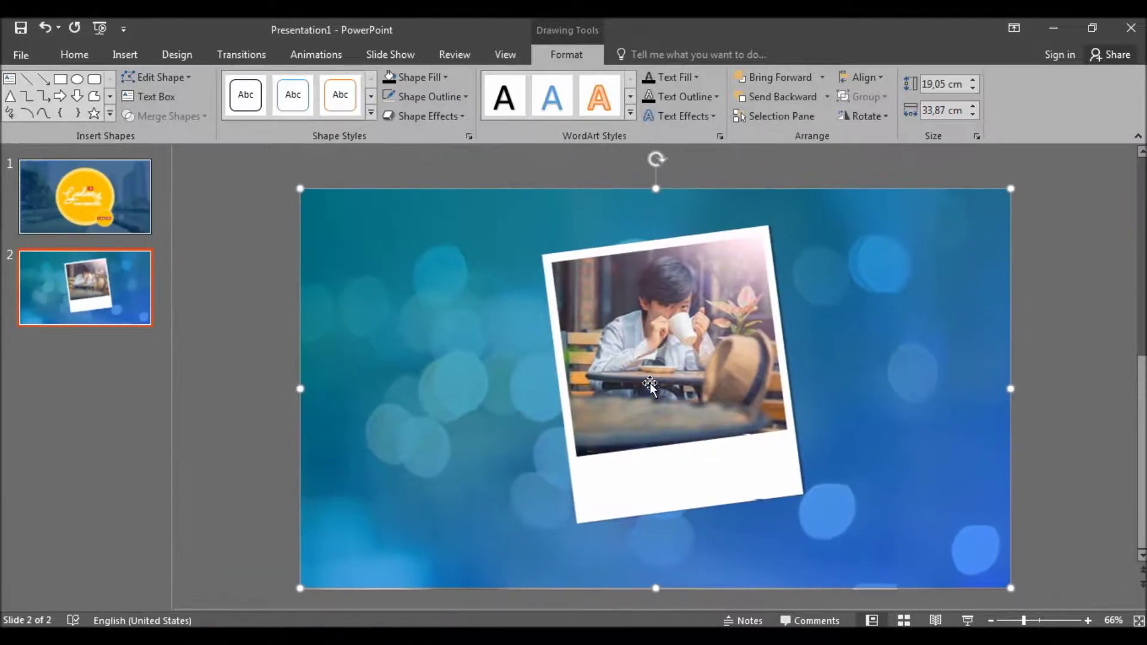
Step: Add a text box in the frame's bottom strip with the person's name in all capitals
{"action": "left_click", "coordinate": [125, 55]}
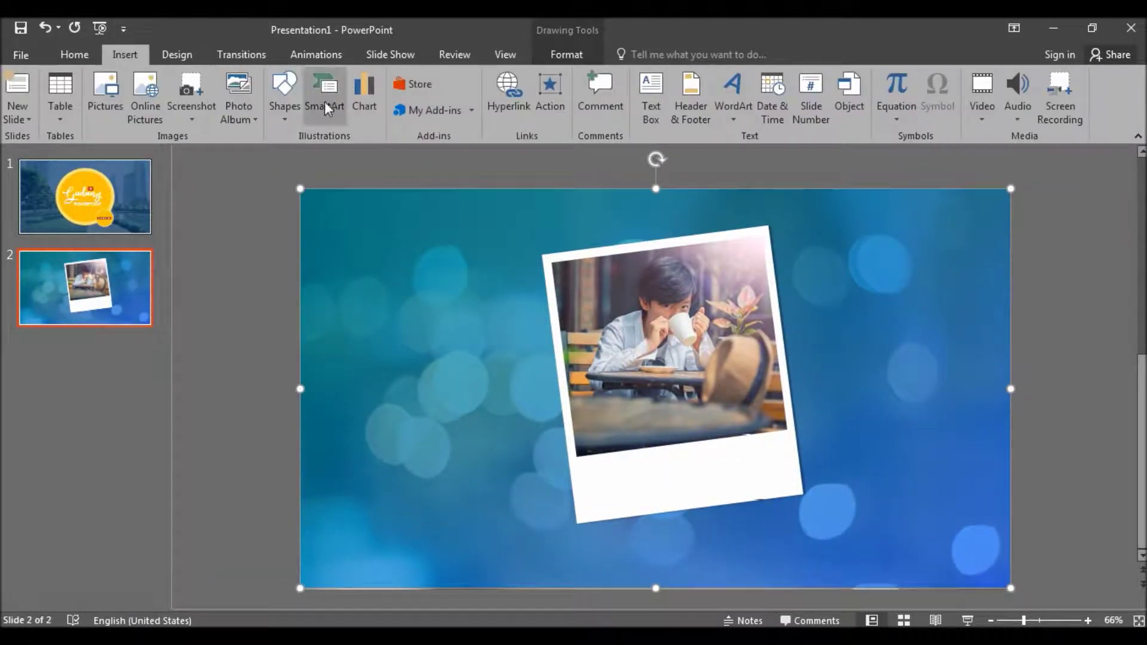
{"action": "left_click", "coordinate": [637, 120]}
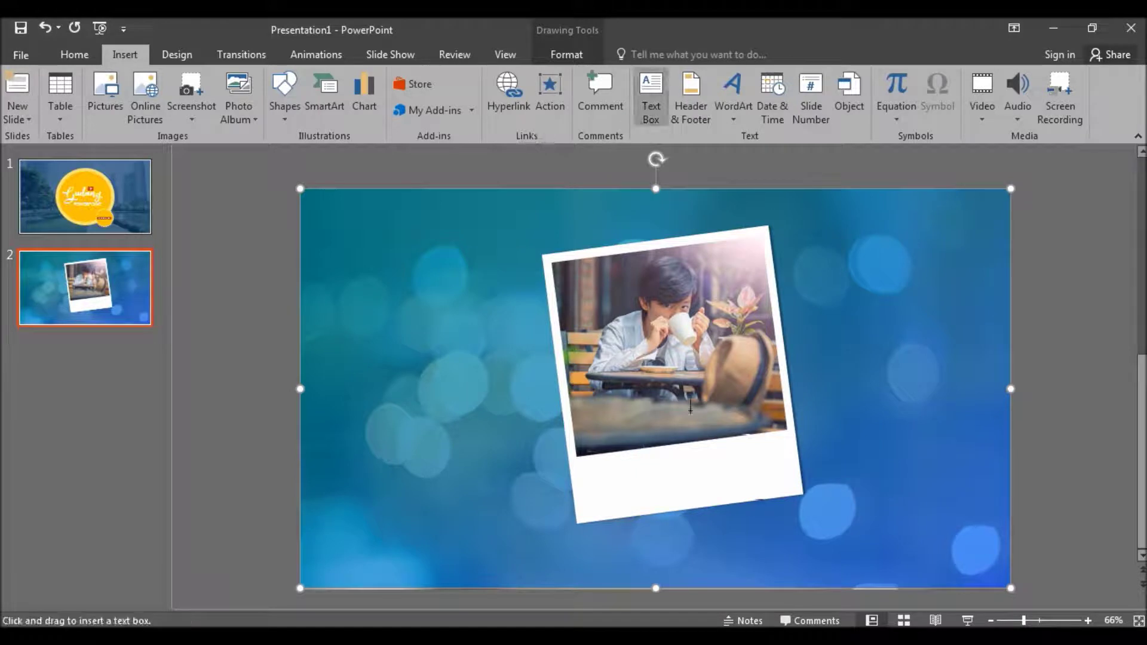
{"action": "left_click_drag", "start_coordinate": [618, 483], "coordinate": [739, 482]}
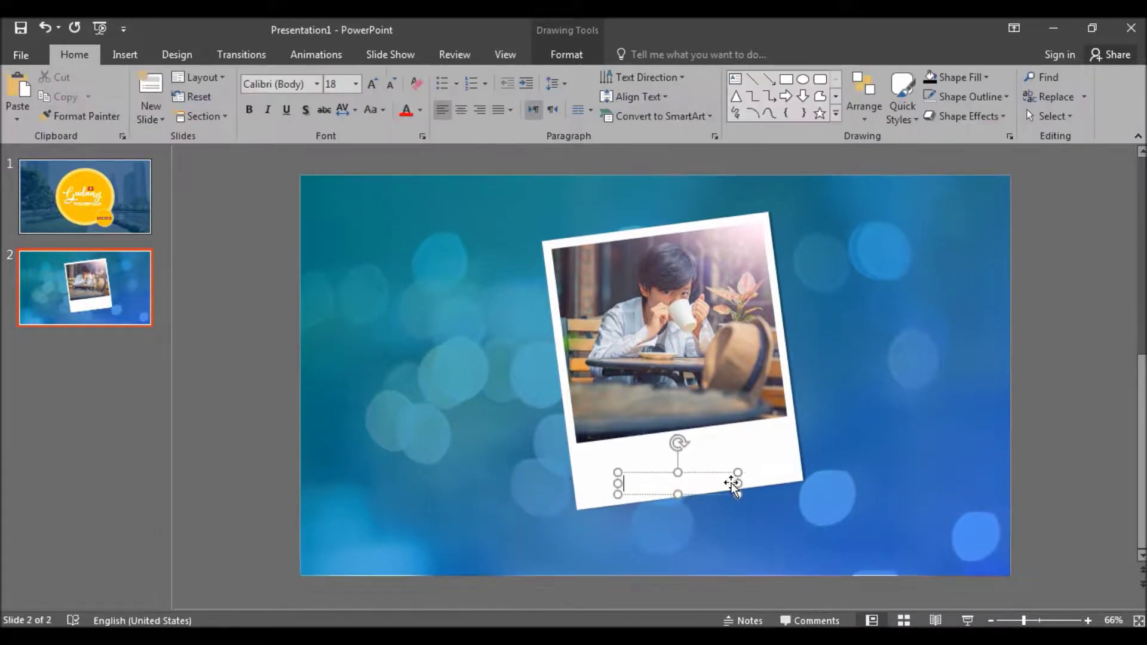
{"action": "type", "text": "Reyban"}
{"action": "key", "text": "ctrl+a"}
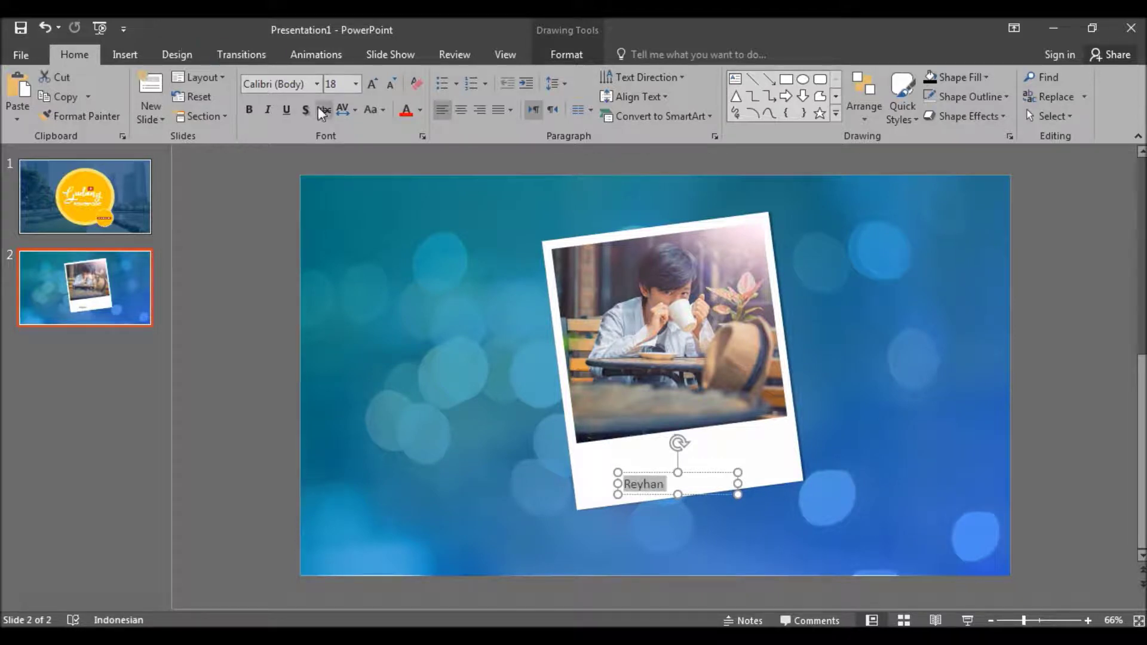
{"action": "key", "text": "shift+F3"}
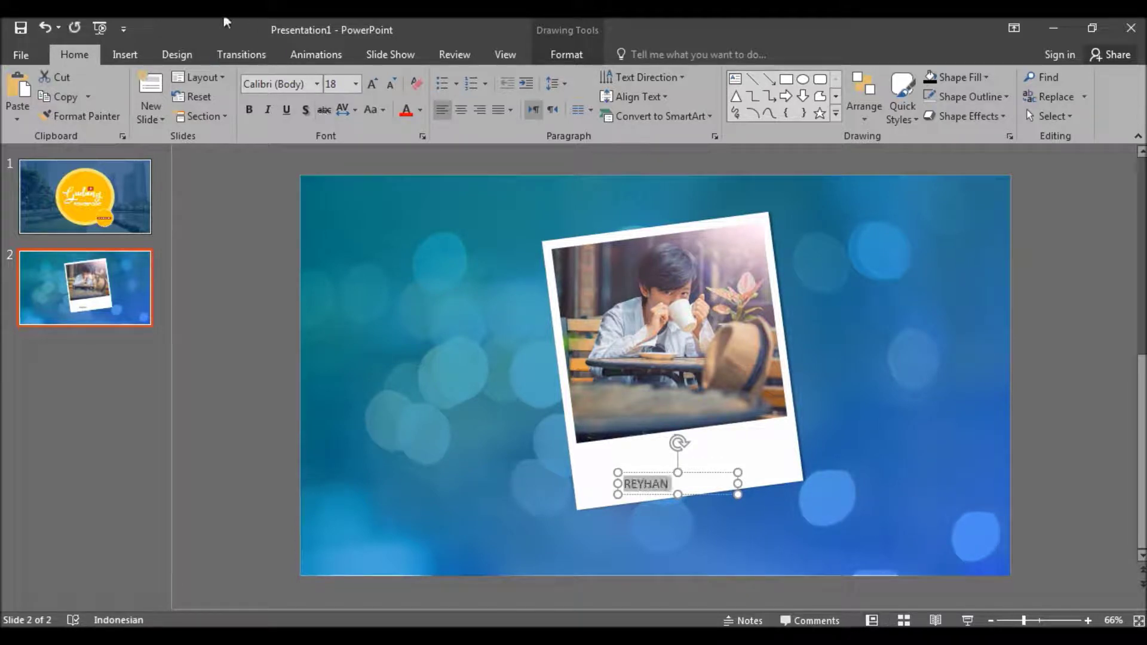
Step: Set the caption's font to Bebas Neue
{"action": "left_click", "coordinate": [275, 82]}
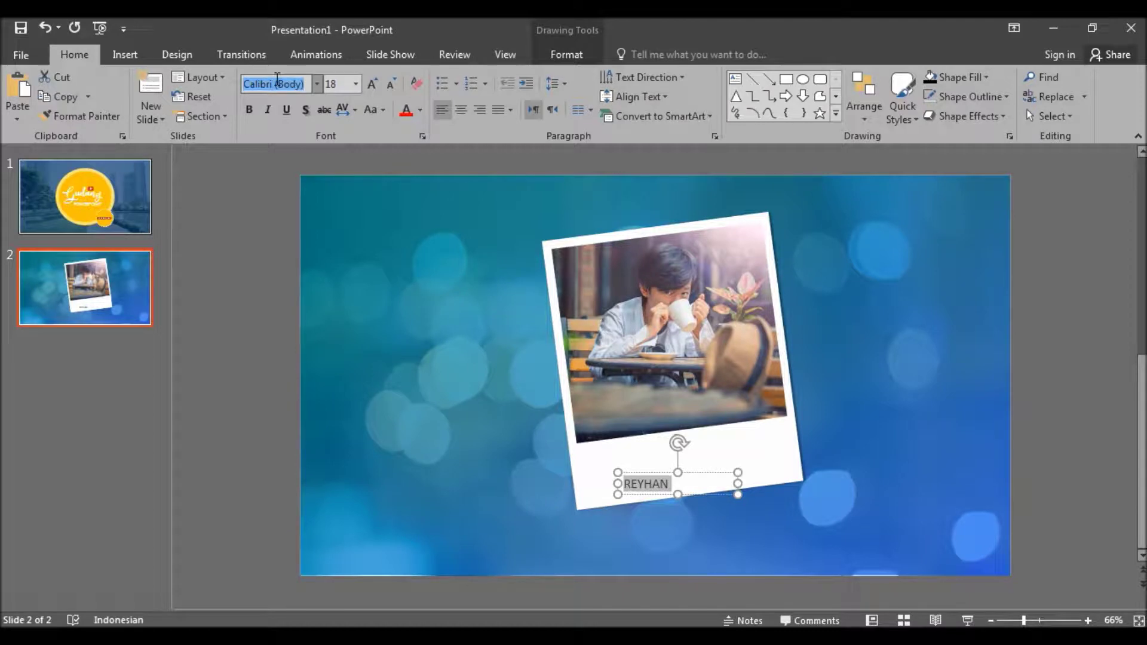
{"action": "left_click", "coordinate": [321, 84]}
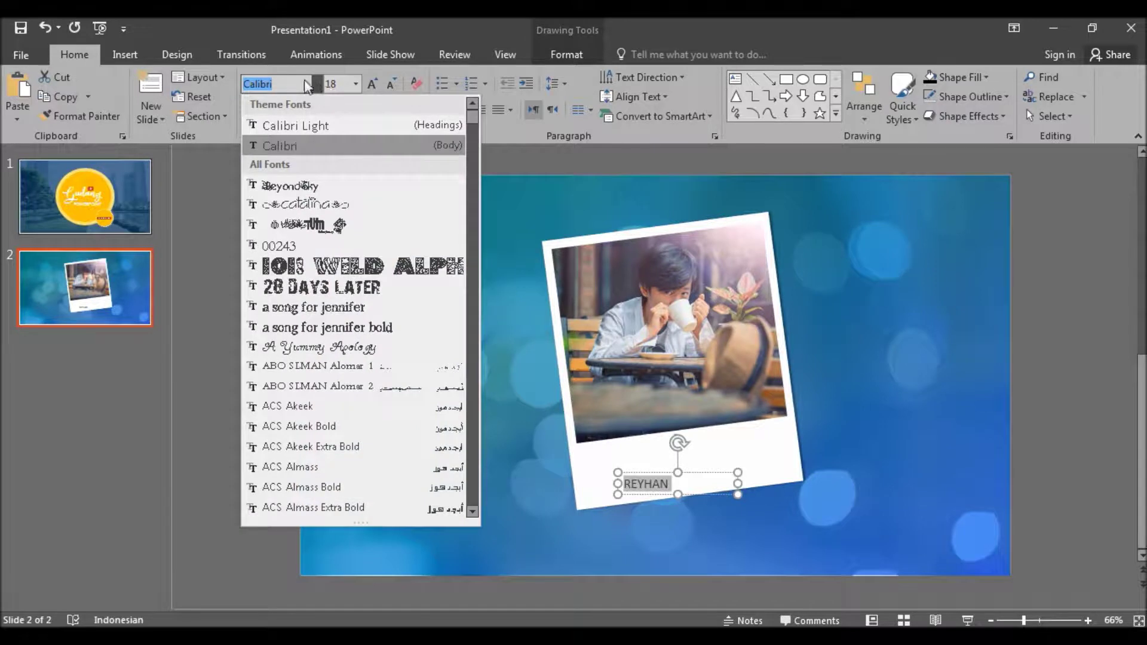
{"action": "type", "text": "Bebas Neue"}
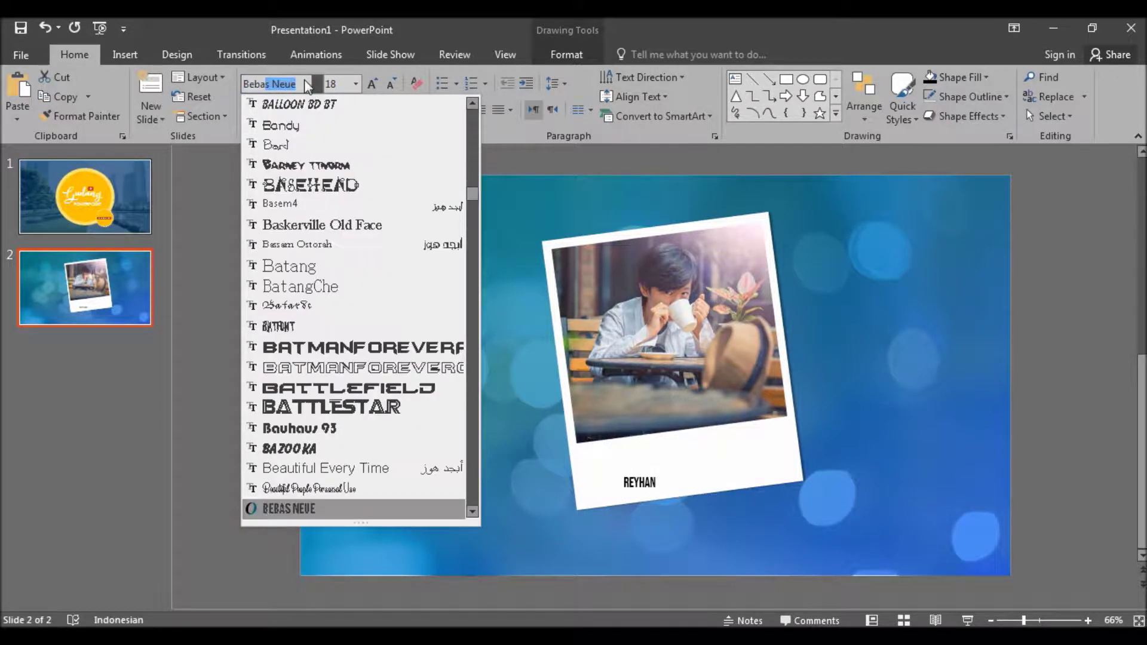
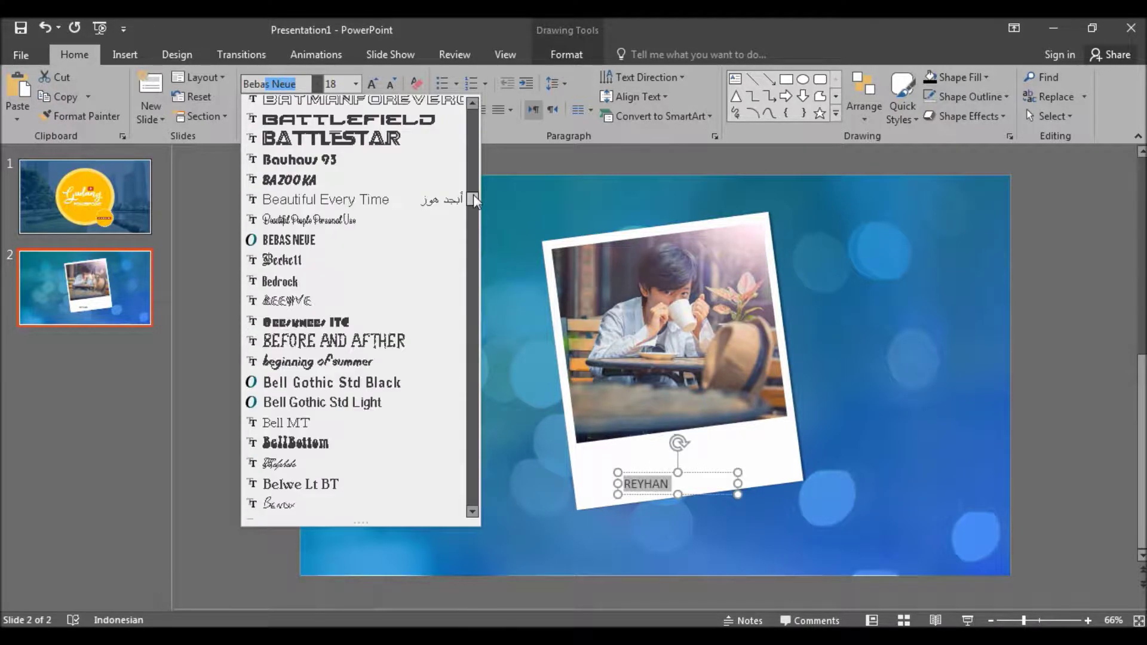
Step: Apply the BrownBagLunch font to the REYHAN caption and check the applied font name
{"action": "scroll", "coordinate": [473, 195], "scroll_direction": "down", "scroll_amount": 1}
{"action": "left_click_drag", "start_coordinate": [473, 195], "coordinate": [478, 227]}
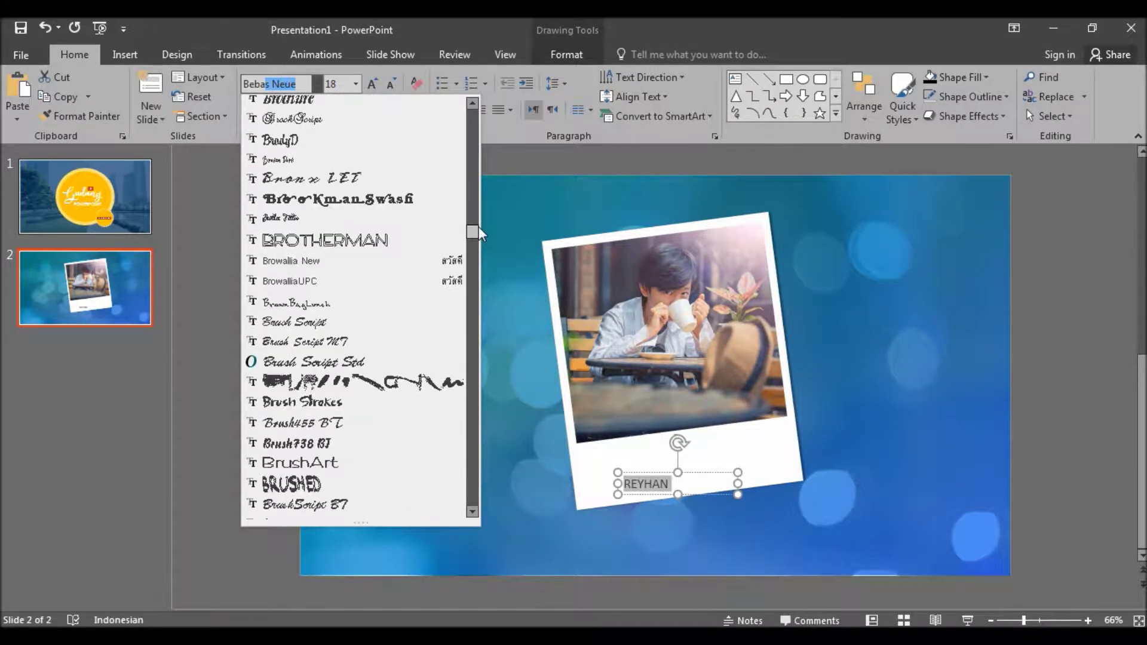
{"action": "left_click", "coordinate": [343, 302]}
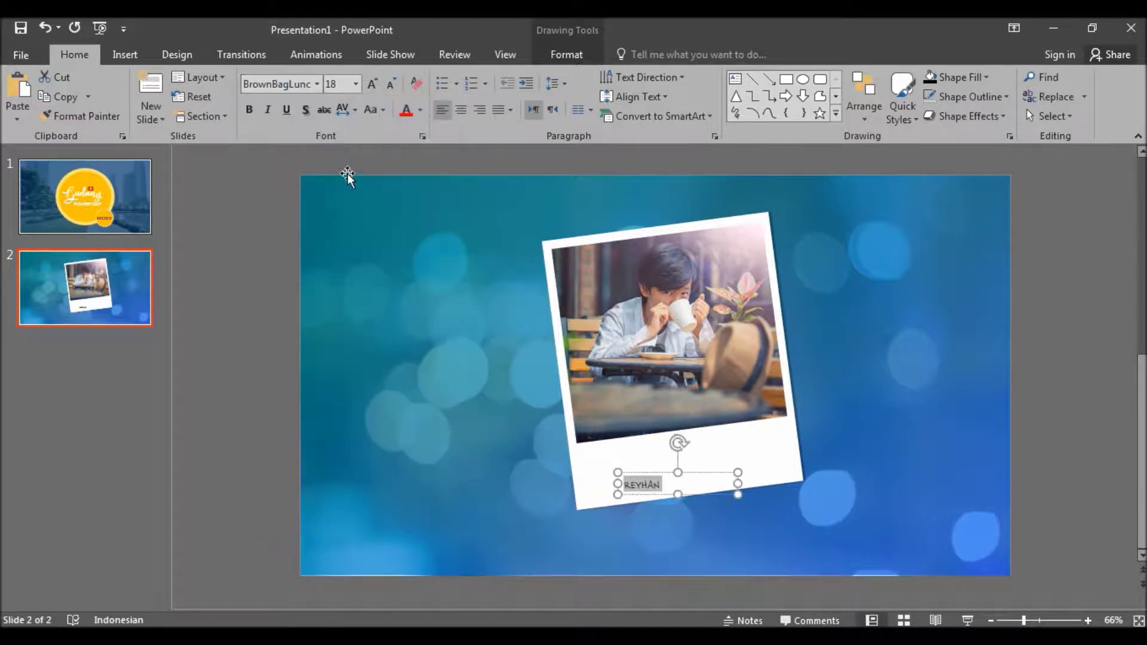
{"action": "left_click", "coordinate": [305, 84]}
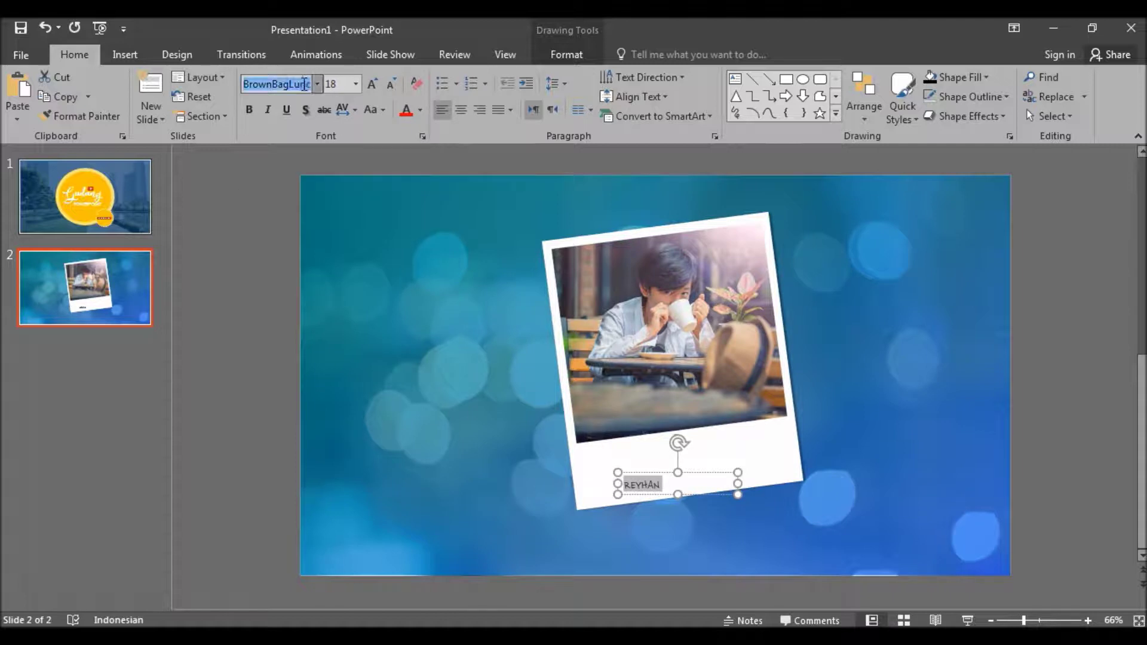
{"action": "key", "text": "End"}
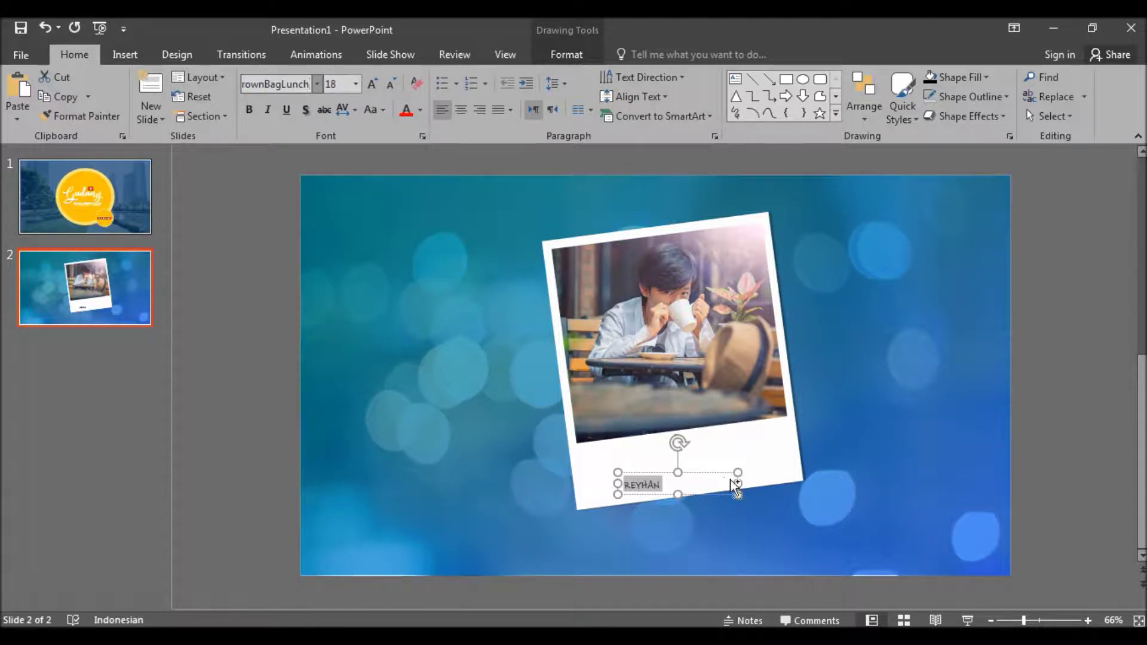
{"action": "left_click", "coordinate": [655, 484]}
Step: Enlarge the REYHAN caption to 40 pt and rotate it to match the tilted frame
{"action": "double_click", "coordinate": [655, 484]}
{"action": "key", "text": "ctrl+shift+period"}
{"action": "key", "text": "ctrl+shift+period"}
{"action": "key", "text": "ctrl+shift+period"}
{"action": "key", "text": "ctrl+shift+period"}
{"action": "key", "text": "ctrl+shift+period"}
{"action": "key", "text": "ctrl+shift+period"}
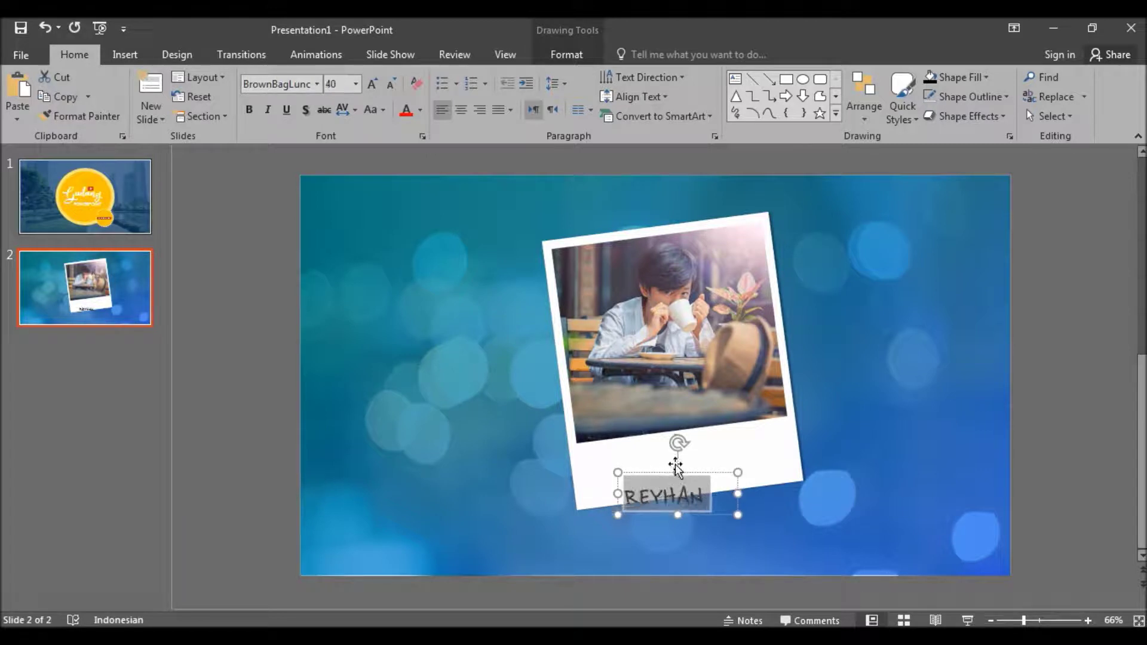
{"action": "left_click_drag", "start_coordinate": [678, 443], "coordinate": [665, 442]}
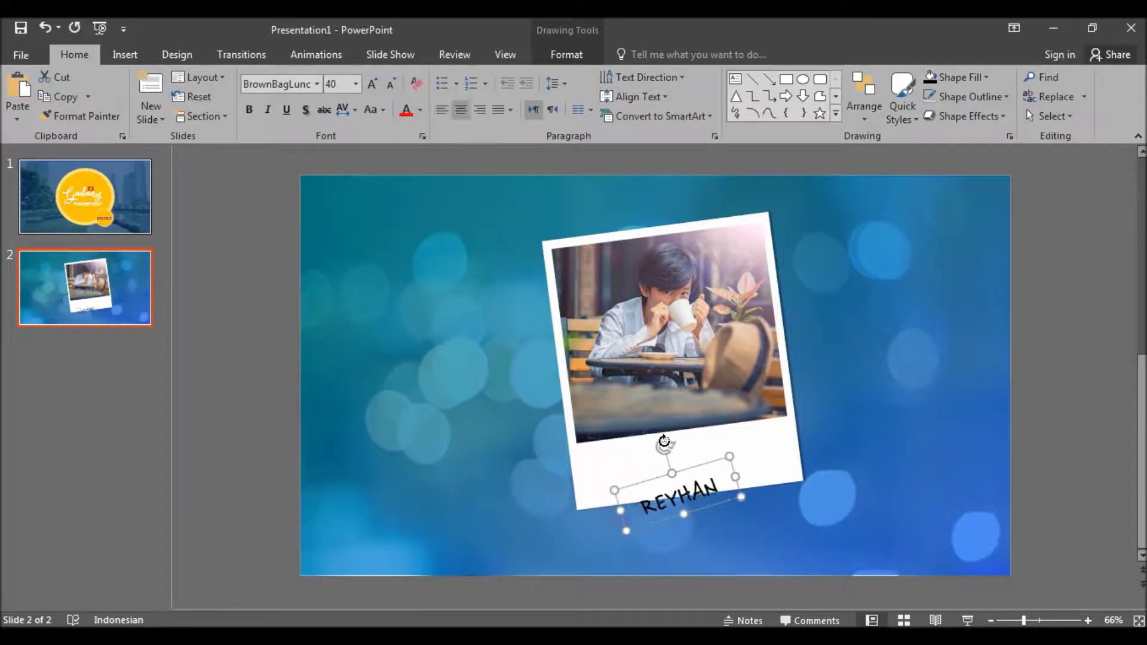
{"action": "mouse_move", "coordinate": [664, 442]}
{"action": "left_mouse_down"}
{"action": "mouse_move", "coordinate": [707, 439]}
{"action": "mouse_move", "coordinate": [684, 411]}
{"action": "left_mouse_up"}
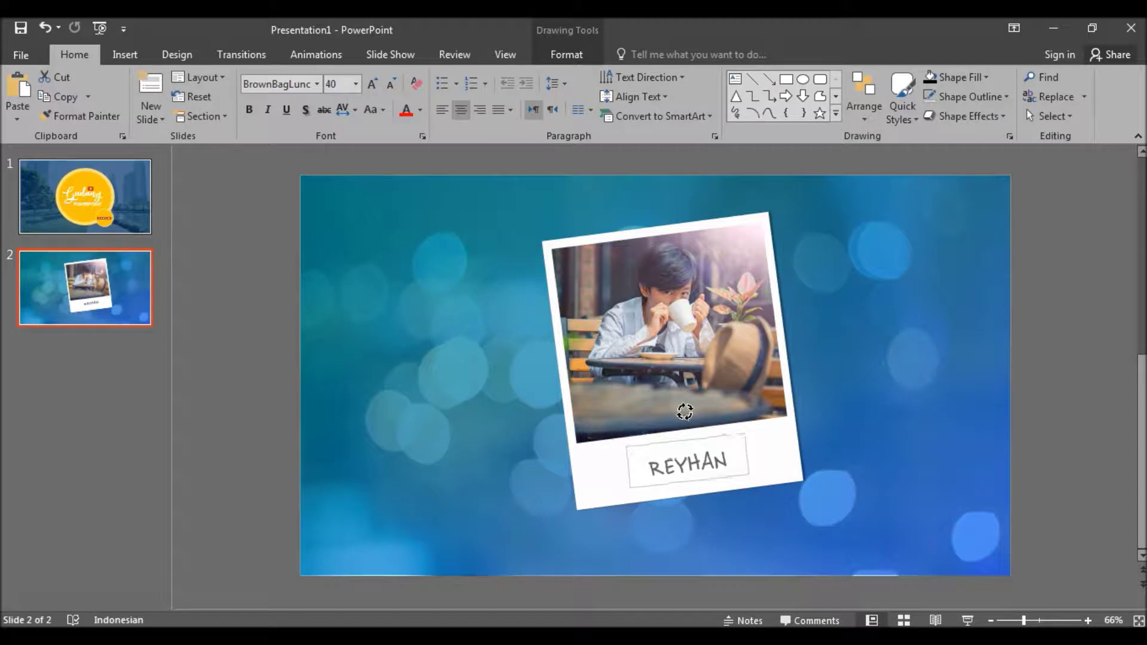
{"action": "left_click_drag", "start_coordinate": [684, 412], "coordinate": [682, 411]}
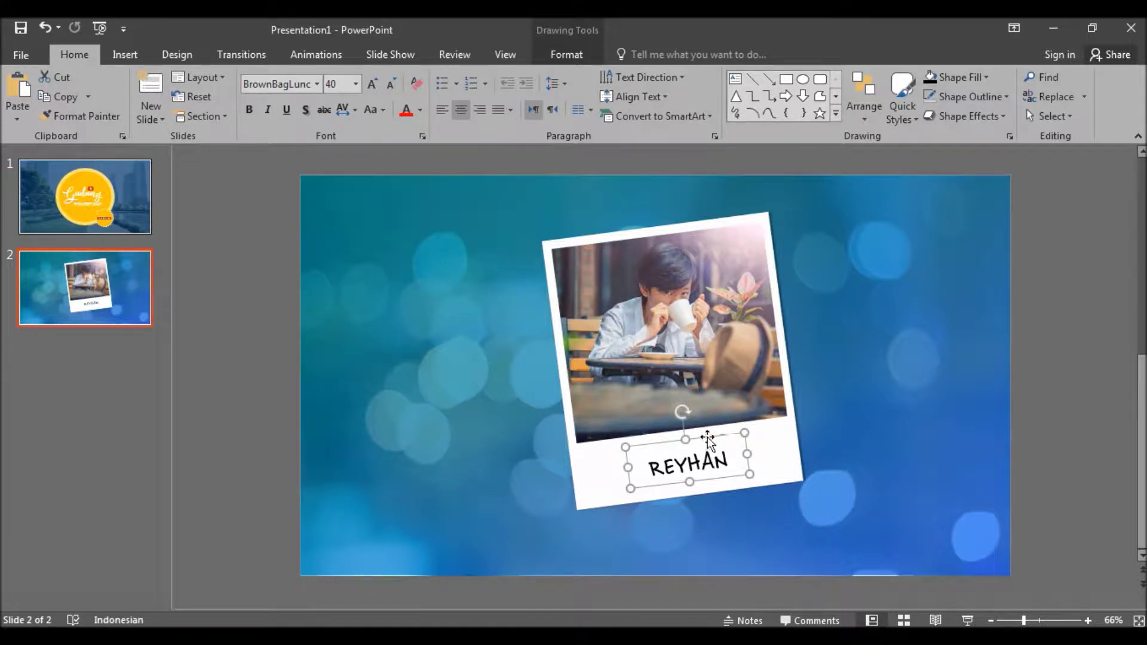
Step: Centre the caption horizontally on the photo using Align Center
{"action": "left_click", "coordinate": [687, 335], "text": "shift"}
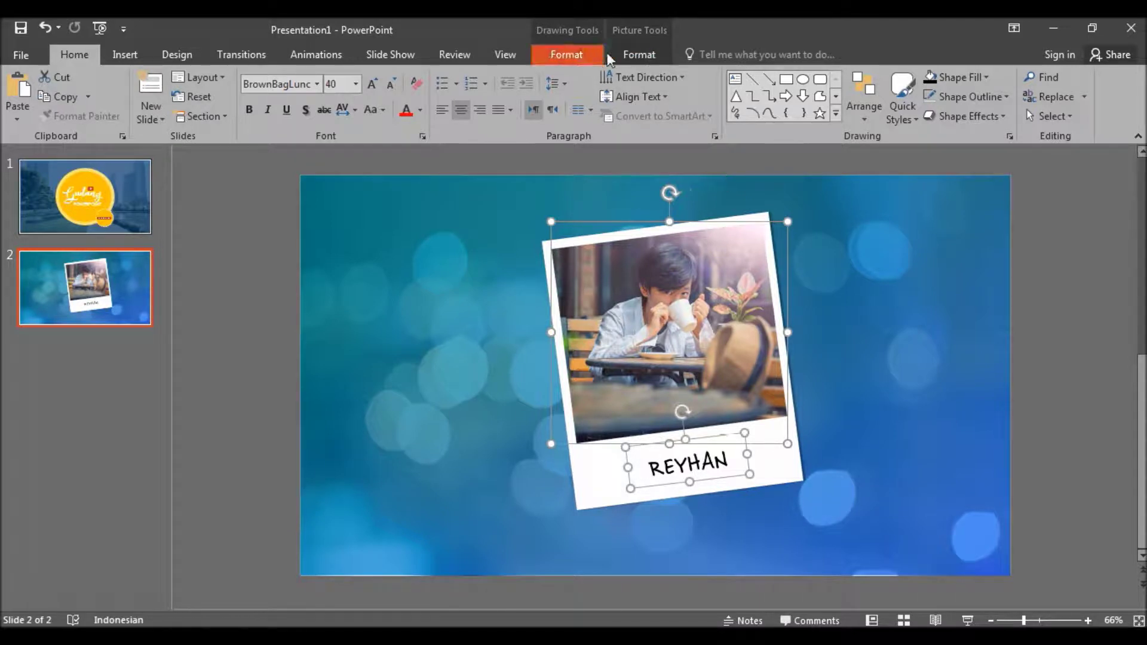
{"action": "left_click", "coordinate": [639, 57]}
{"action": "left_click", "coordinate": [885, 76]}
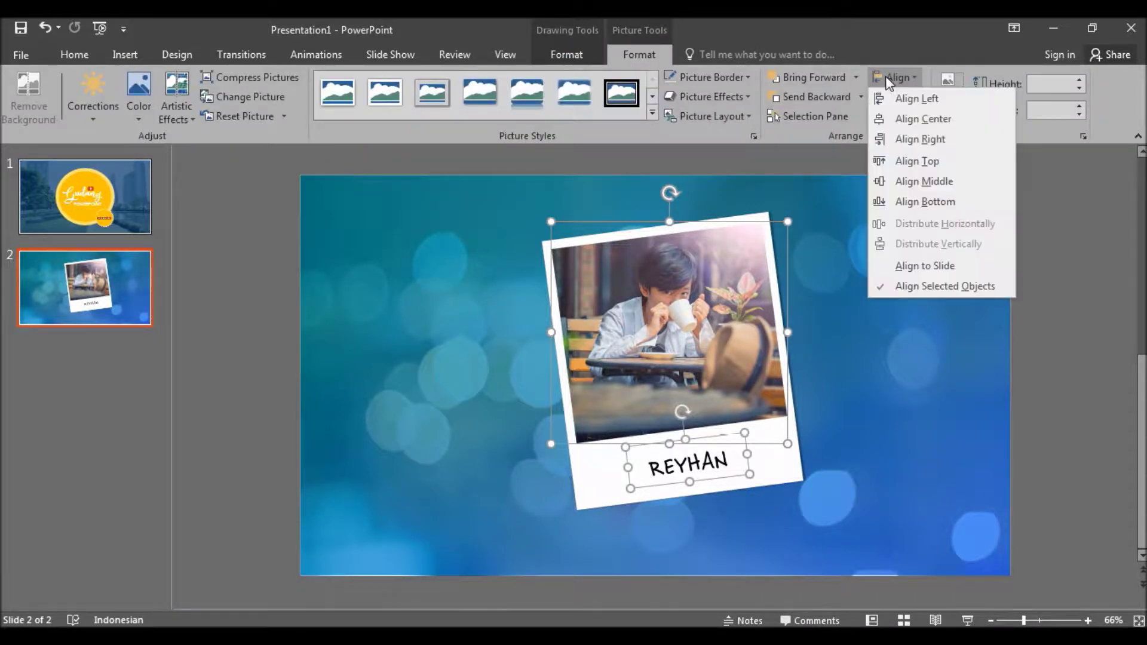
{"action": "left_click", "coordinate": [913, 118]}
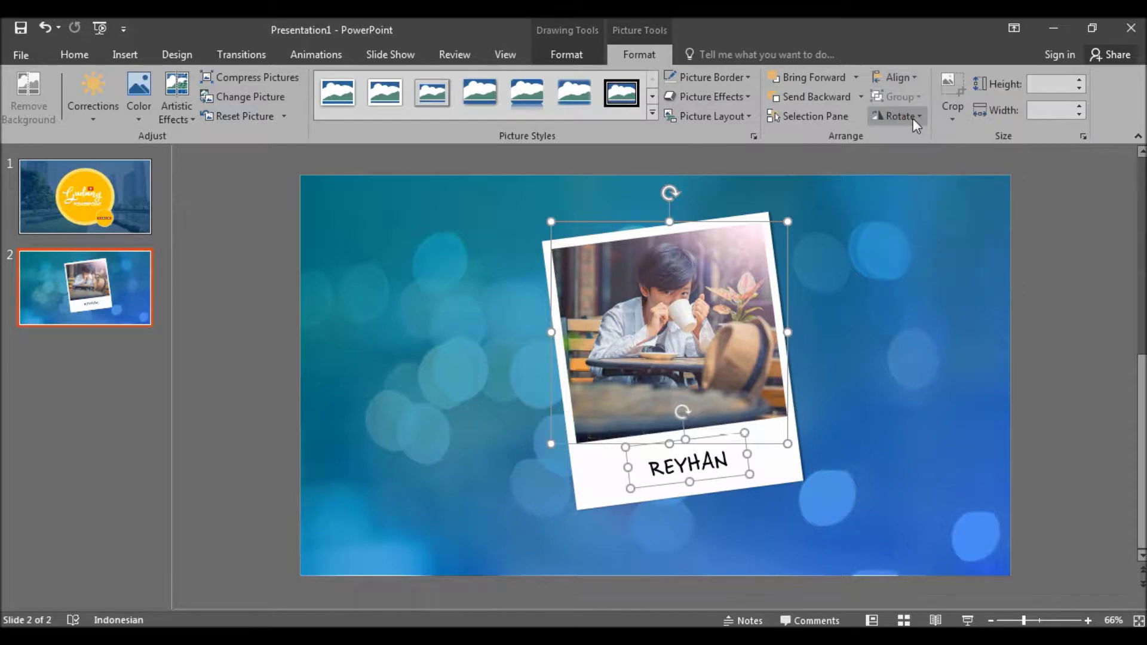
Step: Fine-tune the caption's position on the frame, then Ctrl-drag a copy up onto the photo
{"action": "left_click", "coordinate": [803, 403]}
{"action": "left_click", "coordinate": [680, 457]}
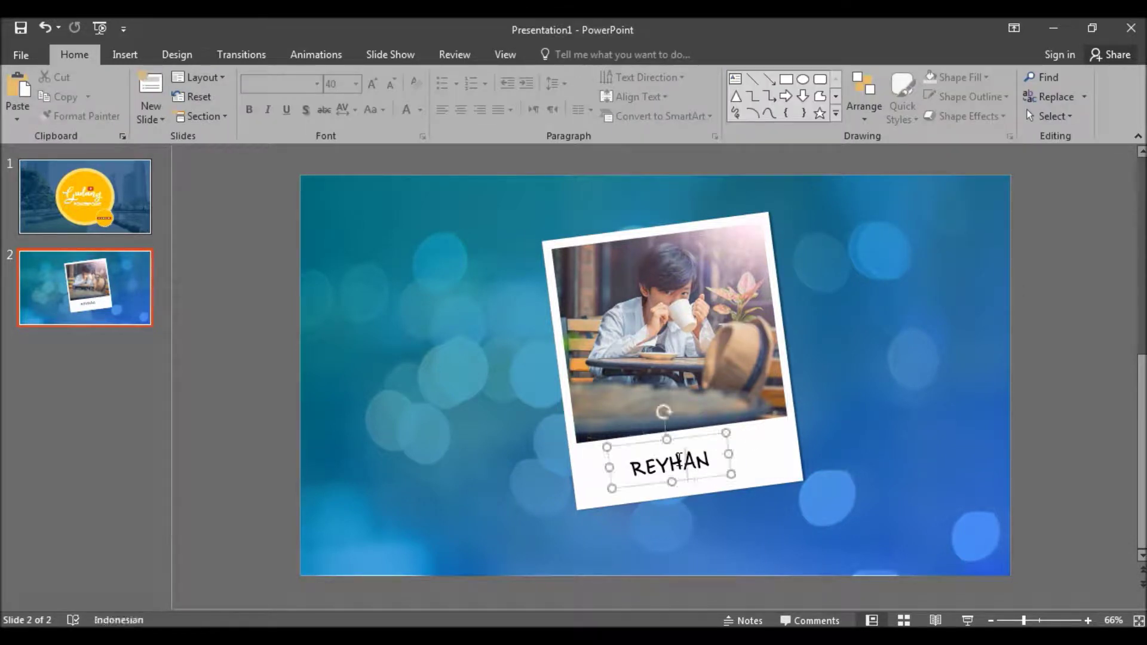
{"action": "left_click_drag", "start_coordinate": [669, 431], "coordinate": [691, 435]}
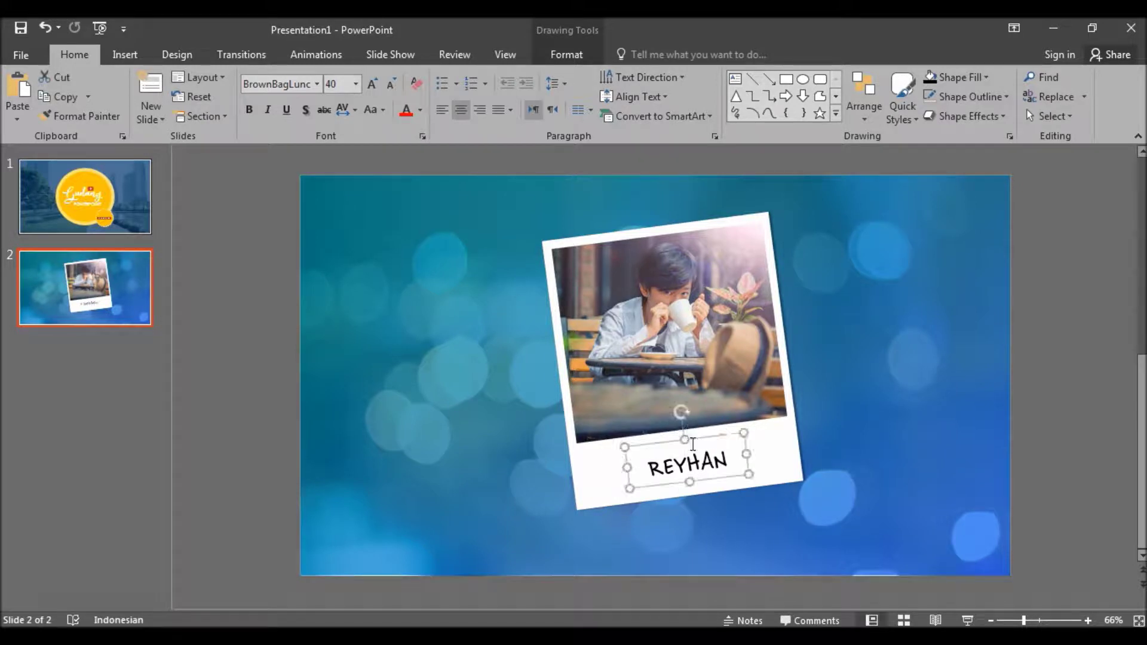
{"action": "left_click", "coordinate": [693, 436]}
{"action": "key", "text": "ctrl+z"}
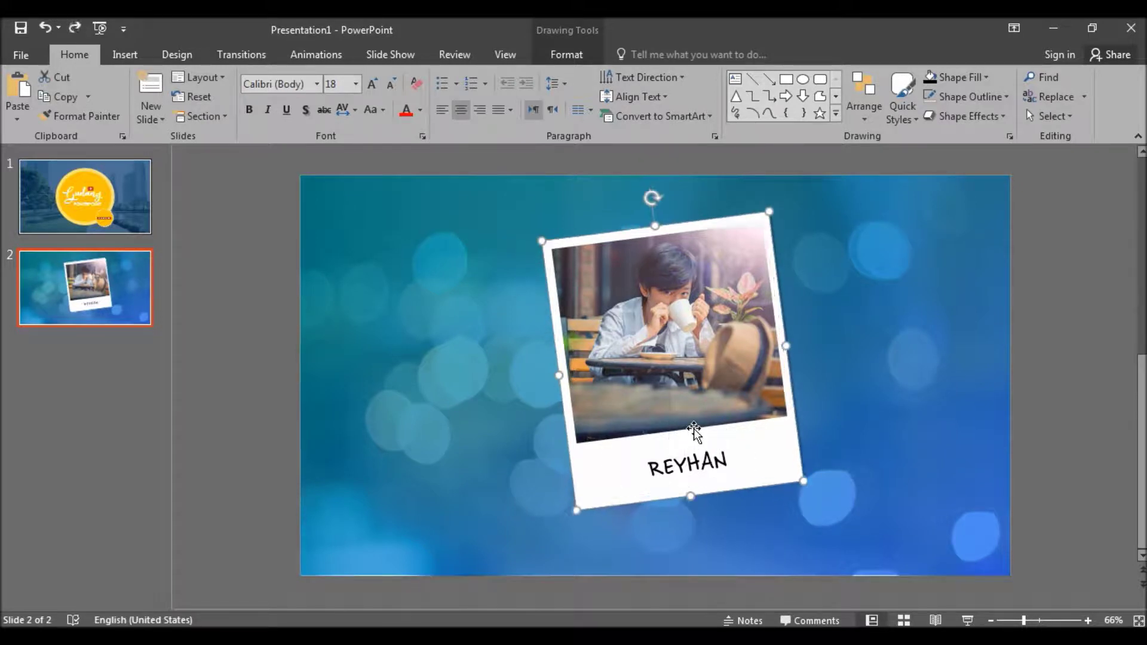
{"action": "left_click", "coordinate": [698, 452]}
{"action": "left_click_drag", "start_coordinate": [699, 439], "coordinate": [693, 426]}
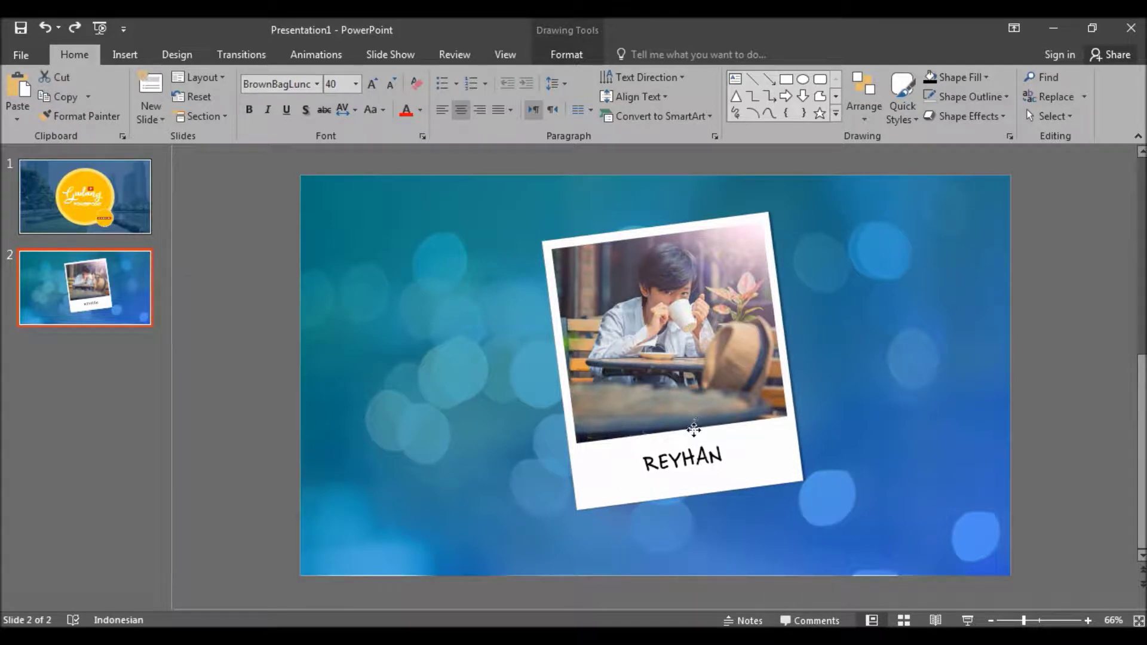
{"action": "left_click_drag", "start_coordinate": [693, 426], "coordinate": [692, 428]}
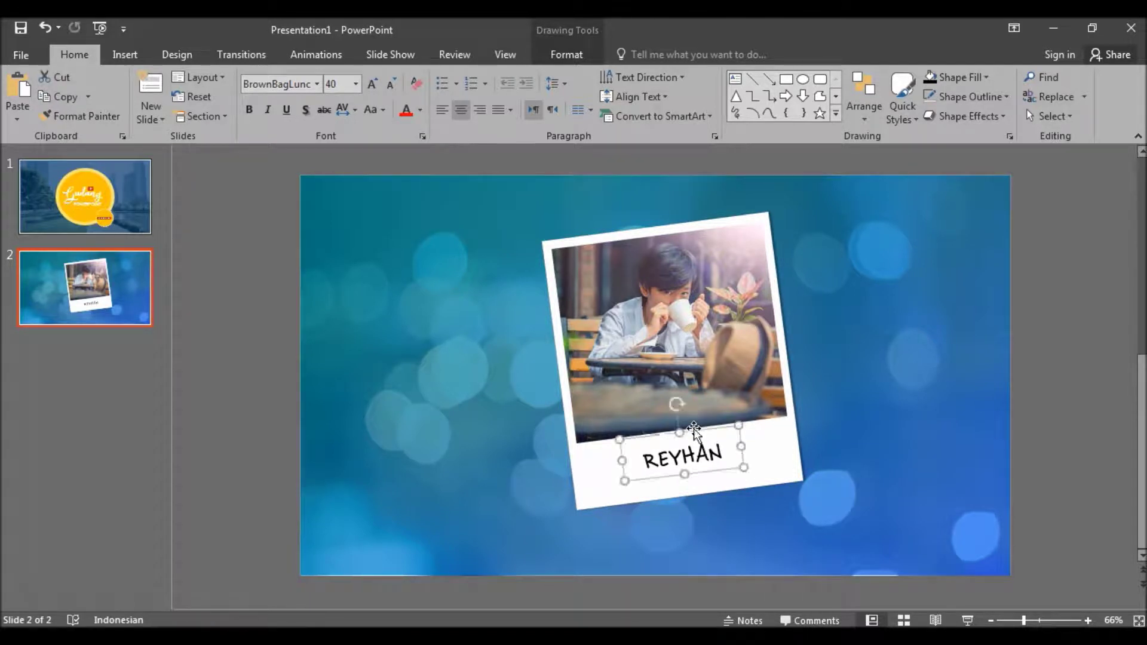
{"action": "left_click", "coordinate": [915, 353]}
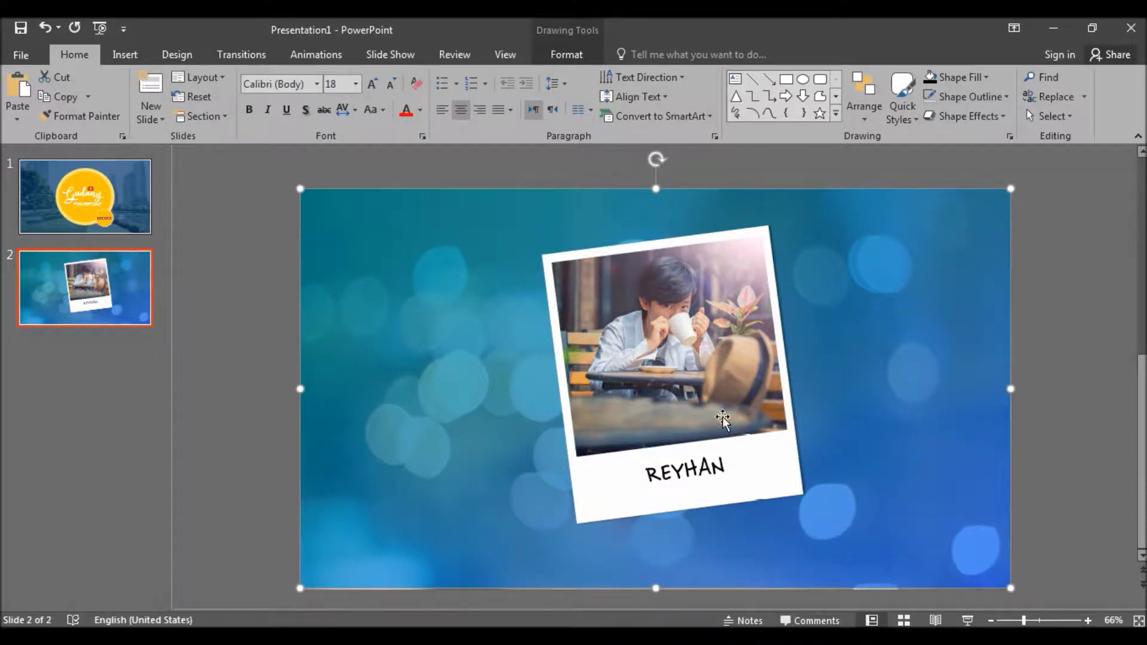
{"action": "left_click", "coordinate": [701, 431]}
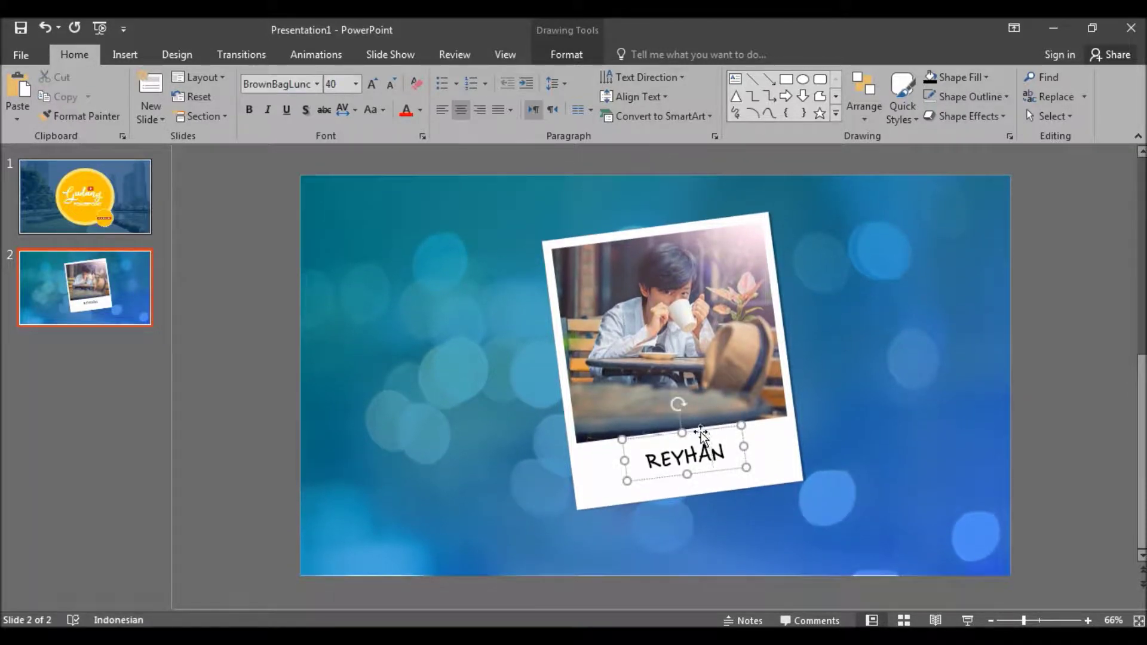
{"action": "left_click_drag", "start_coordinate": [704, 439], "coordinate": [688, 379]}
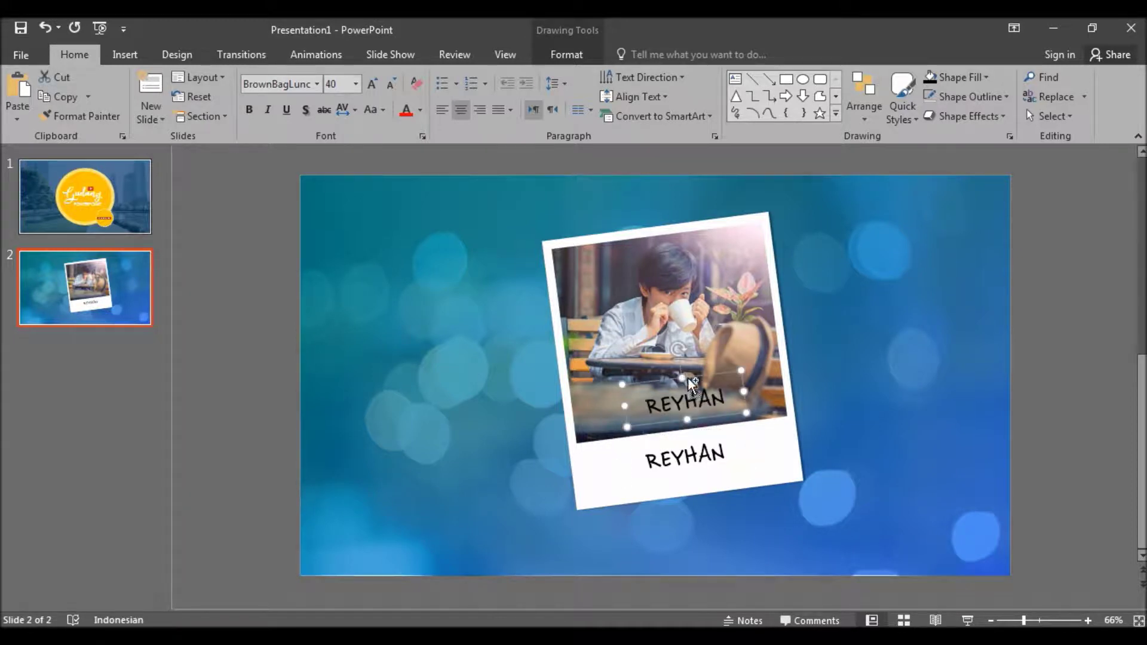
Step: Switch the copied caption to the Autumn Chant font and widen its box to one line
{"action": "double_click", "coordinate": [693, 392]}
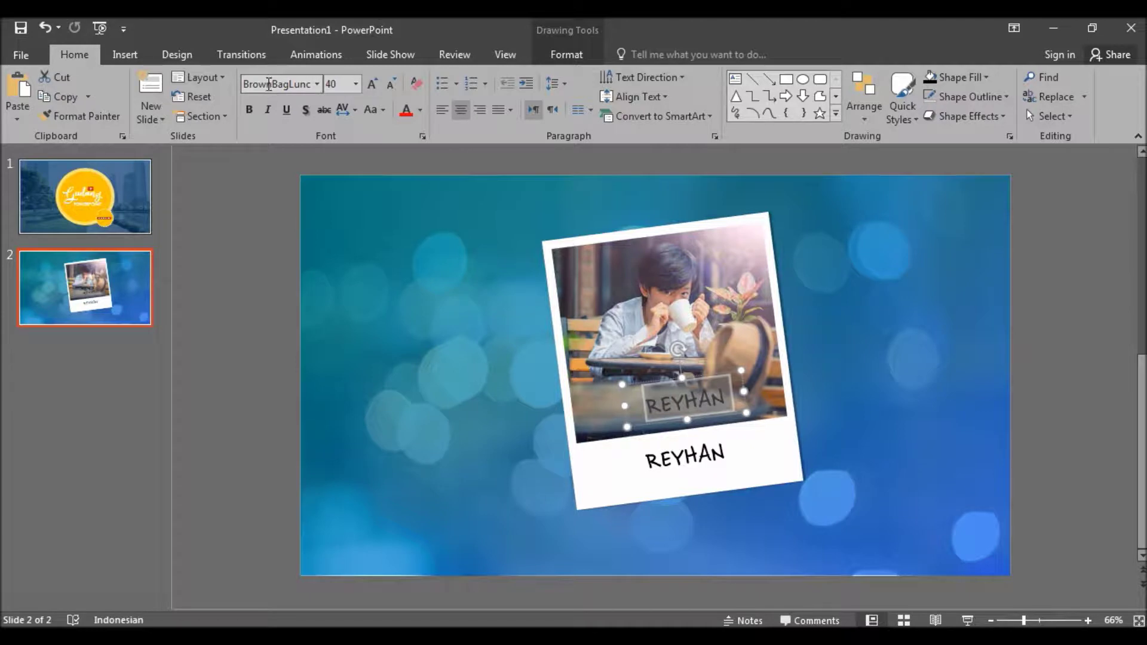
{"action": "left_click", "coordinate": [269, 84]}
{"action": "type", "text": "Au"}
{"action": "key", "text": "BackSpace"}
{"action": "type", "text": "tumn"}
{"action": "key", "text": "Return"}
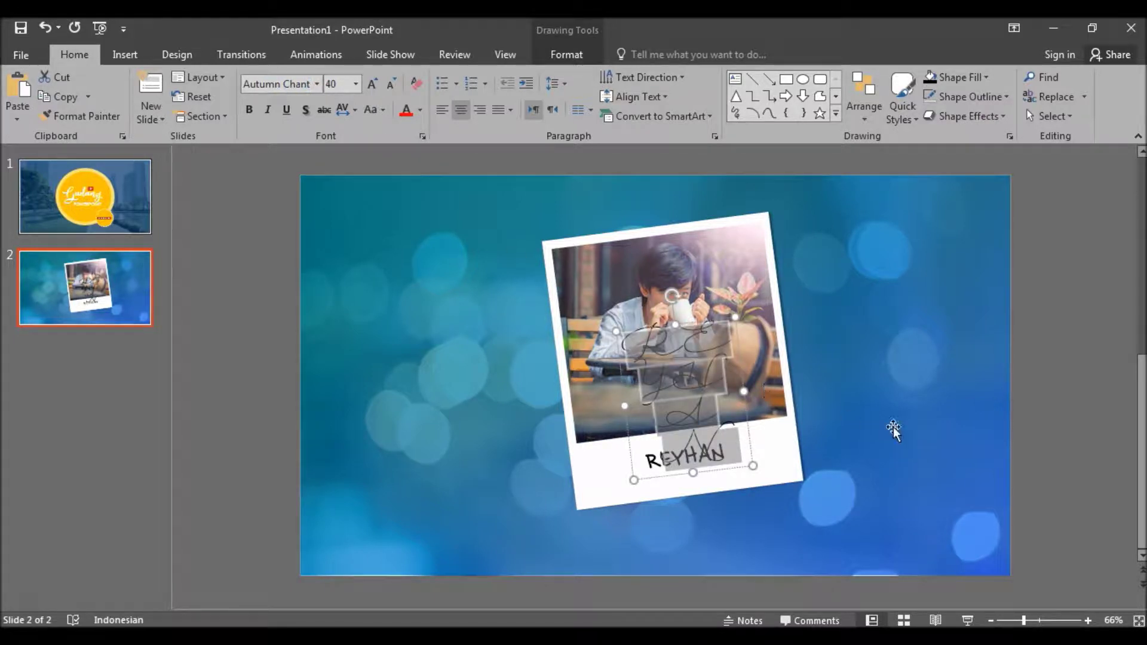
{"action": "left_click_drag", "start_coordinate": [744, 391], "coordinate": [974, 365]}
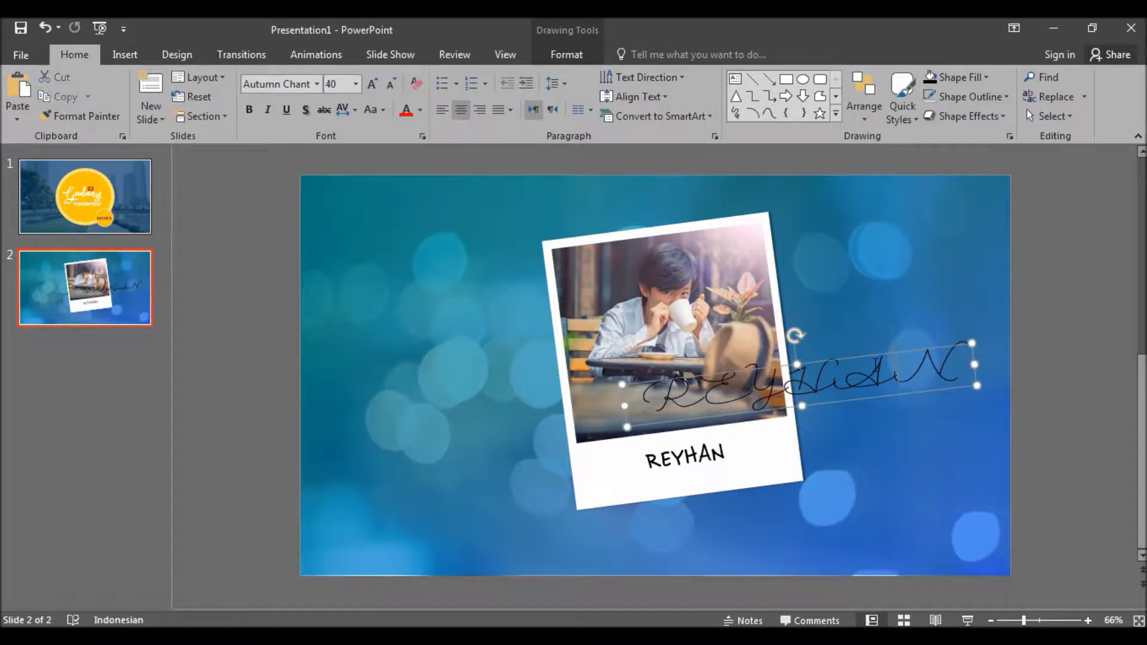
{"action": "left_click_drag", "start_coordinate": [875, 372], "coordinate": [877, 373]}
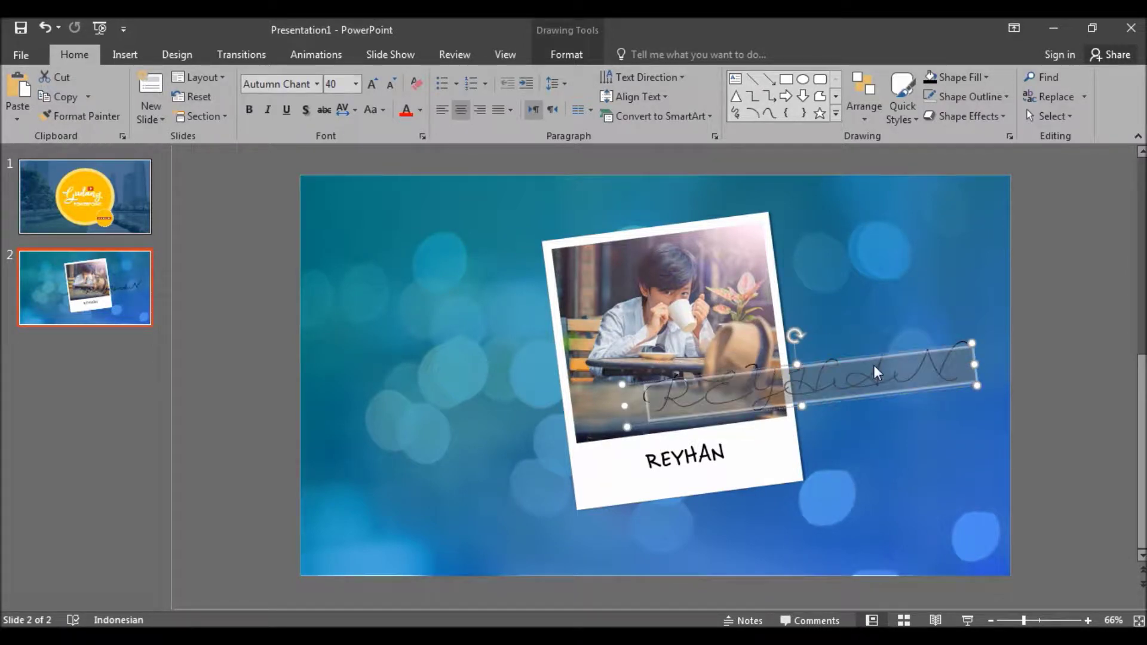
Step: Make the script text read 'Reyhan' at 60 pt and lay it across the lower photo
{"action": "key", "text": "ctrl+z"}
{"action": "key", "text": "ctrl+y"}
{"action": "key", "text": "ctrl+z"}
{"action": "key", "text": "ctrl+y"}
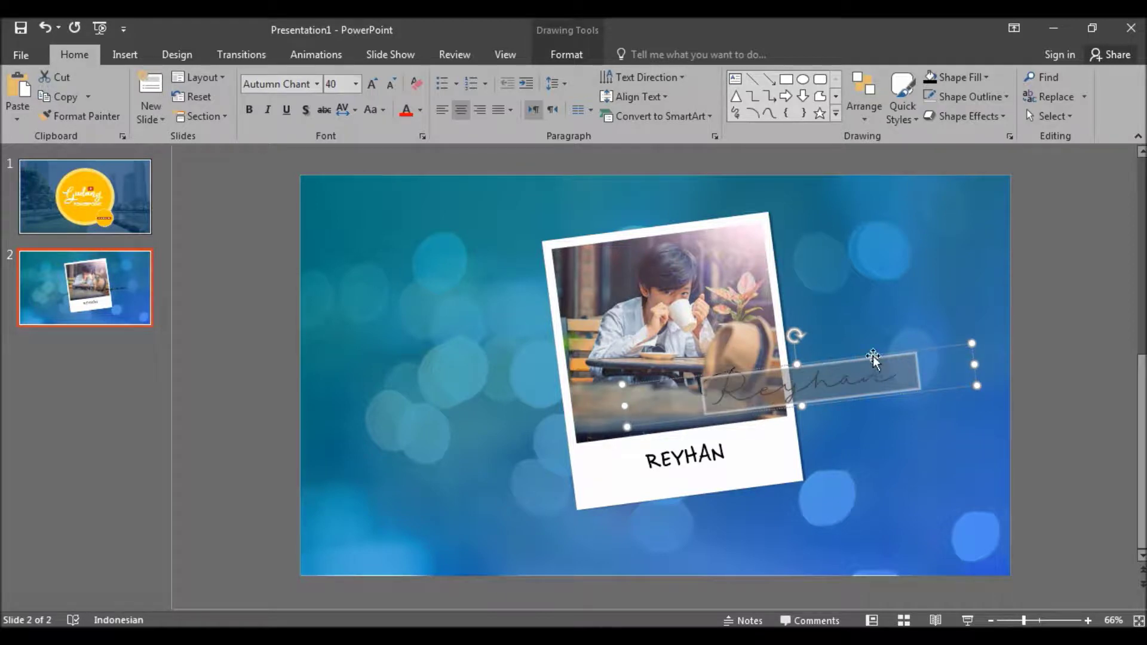
{"action": "key", "text": "ctrl+z"}
{"action": "key", "text": "ctrl+y"}
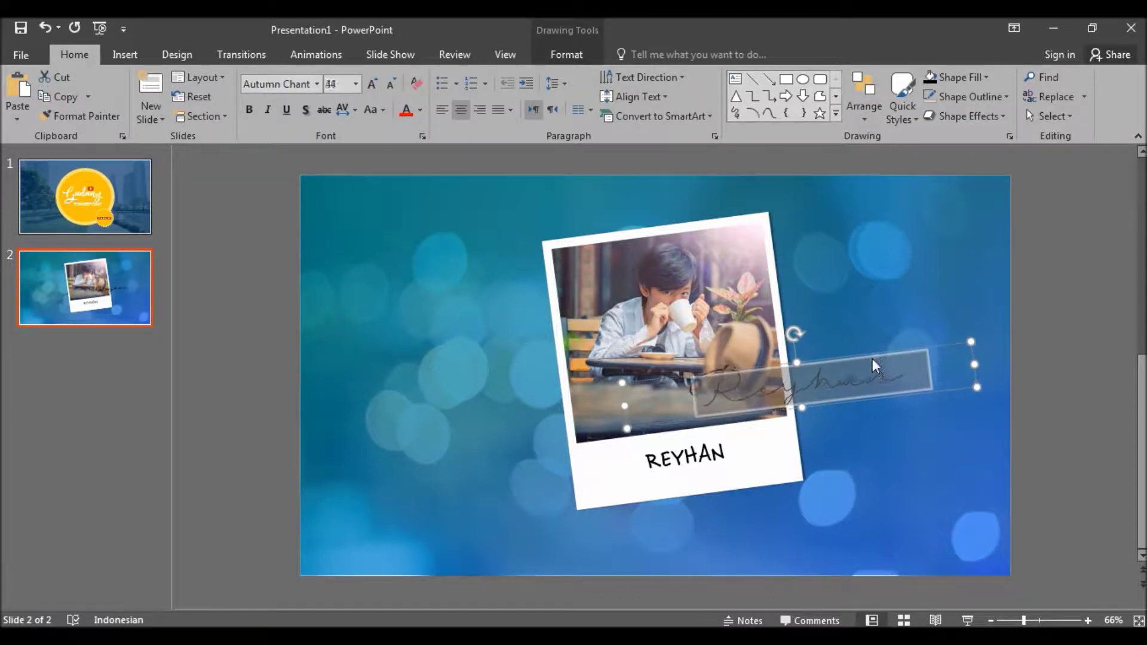
{"action": "key", "text": "ctrl+y"}
{"action": "key", "text": "ctrl+y"}
{"action": "left_click_drag", "start_coordinate": [863, 348], "coordinate": [738, 317]}
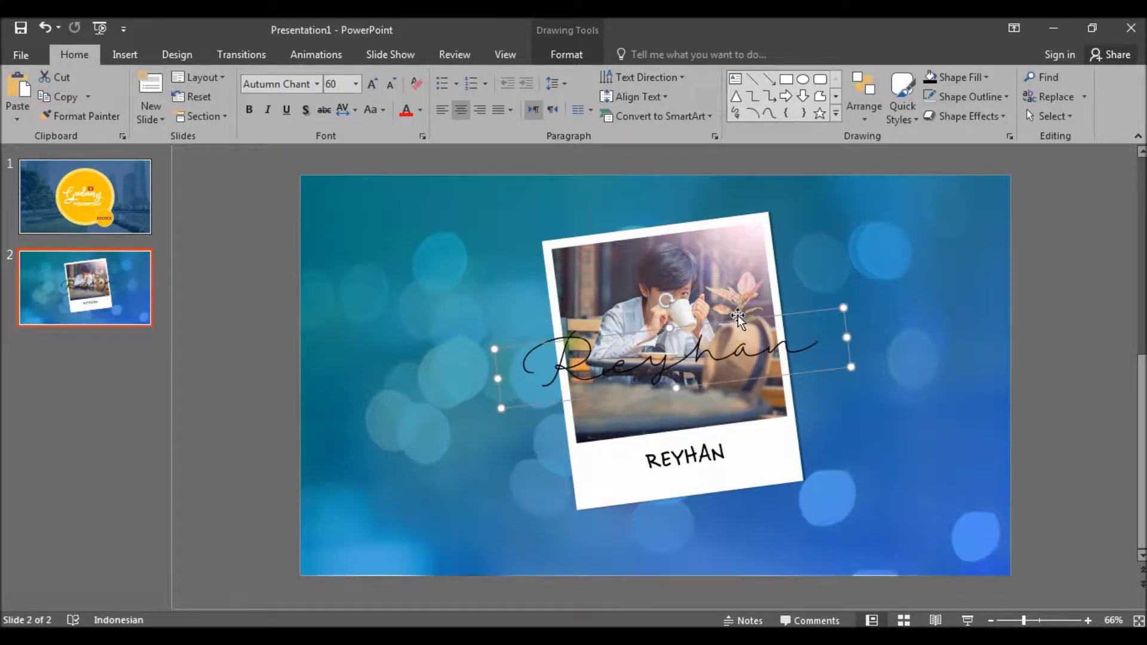
{"action": "left_click_drag", "start_coordinate": [738, 316], "coordinate": [729, 342]}
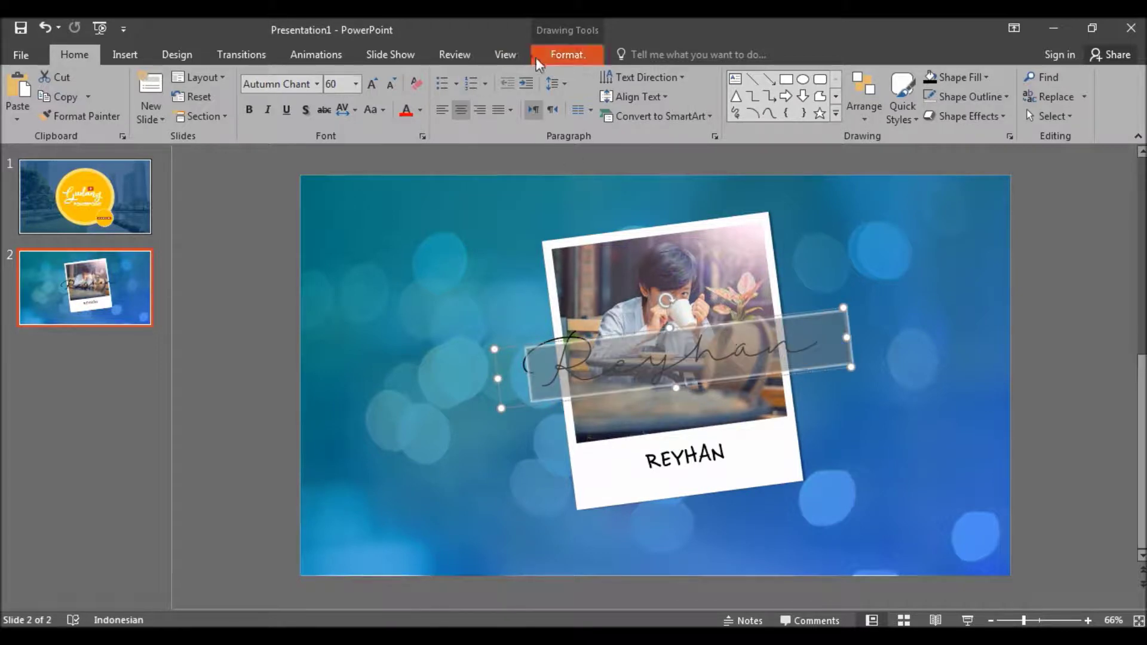
Step: Give the script Reyhan text a white fill and an outer shadow
{"action": "left_click", "coordinate": [566, 55]}
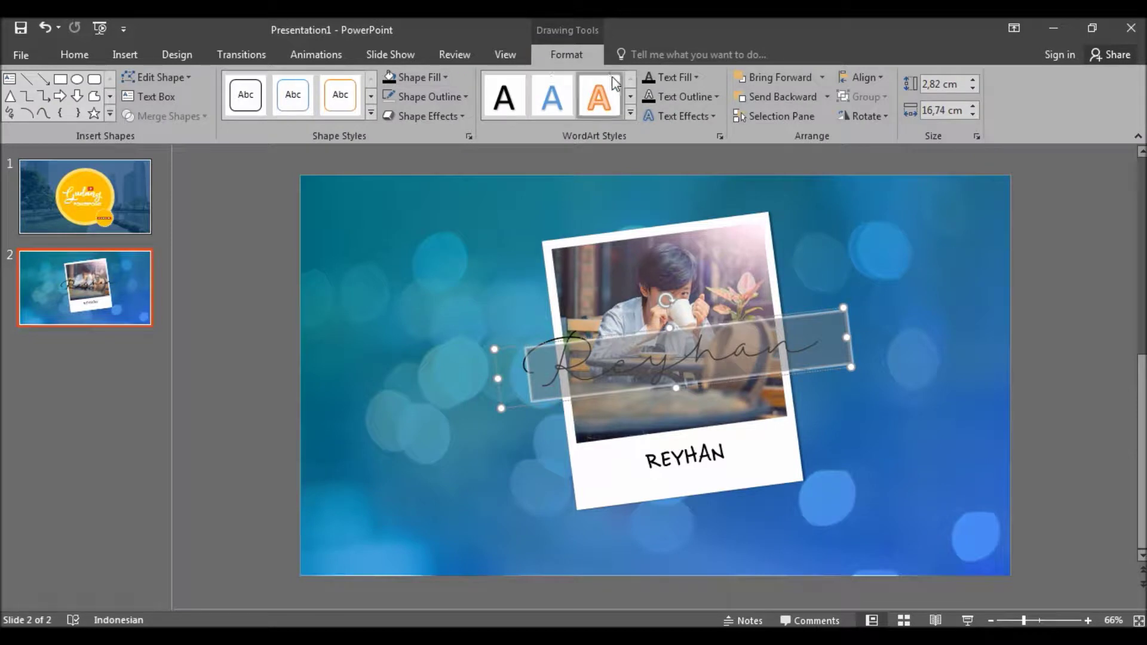
{"action": "left_click", "coordinate": [680, 76]}
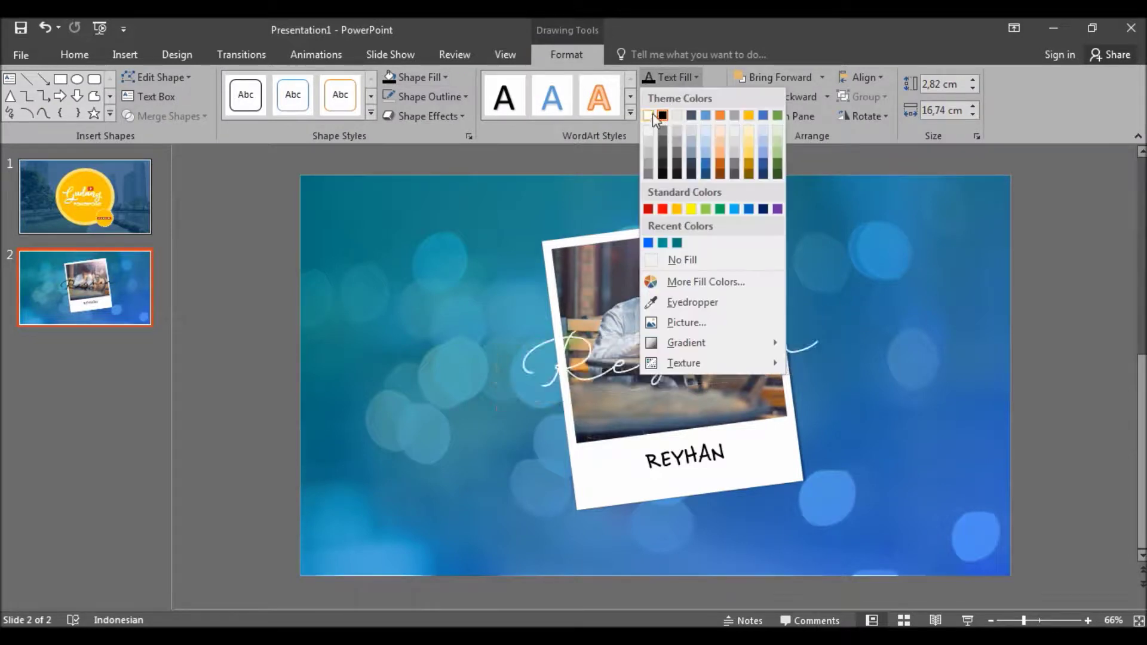
{"action": "left_click", "coordinate": [658, 118]}
{"action": "left_click", "coordinate": [681, 116]}
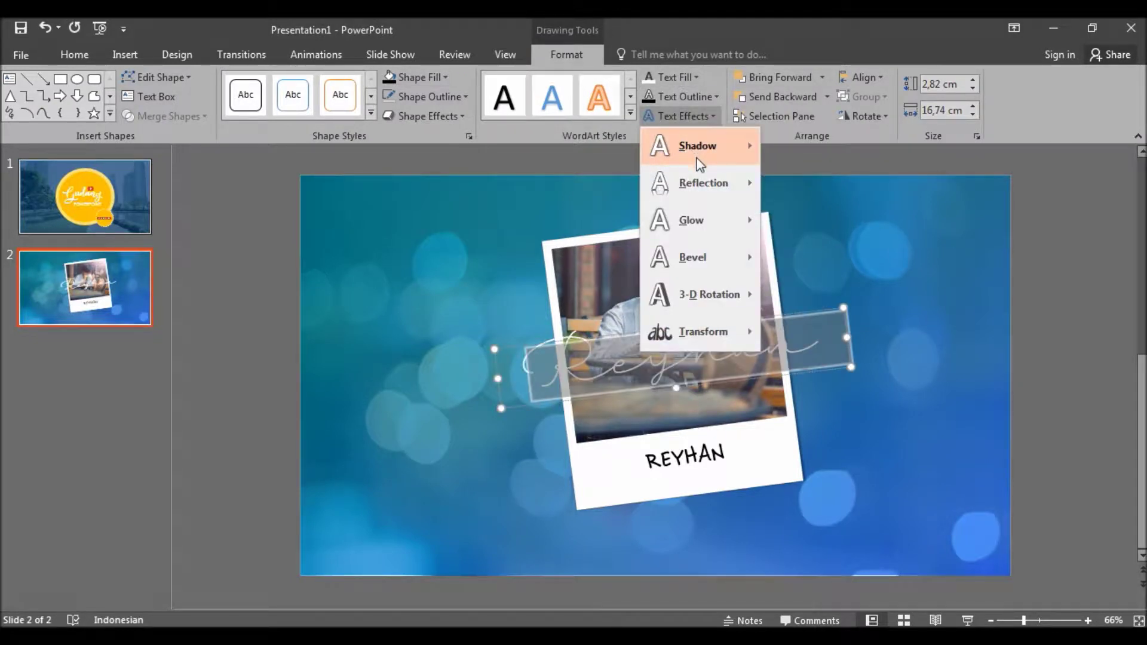
{"action": "mouse_move", "coordinate": [698, 145]}
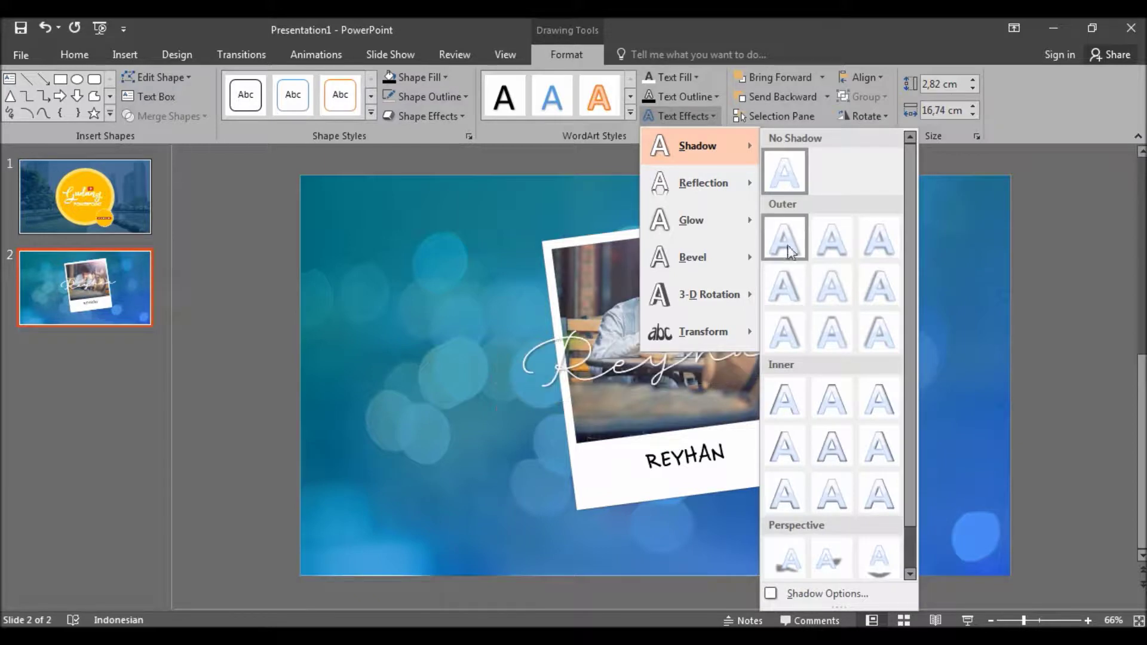
{"action": "left_click", "coordinate": [788, 290]}
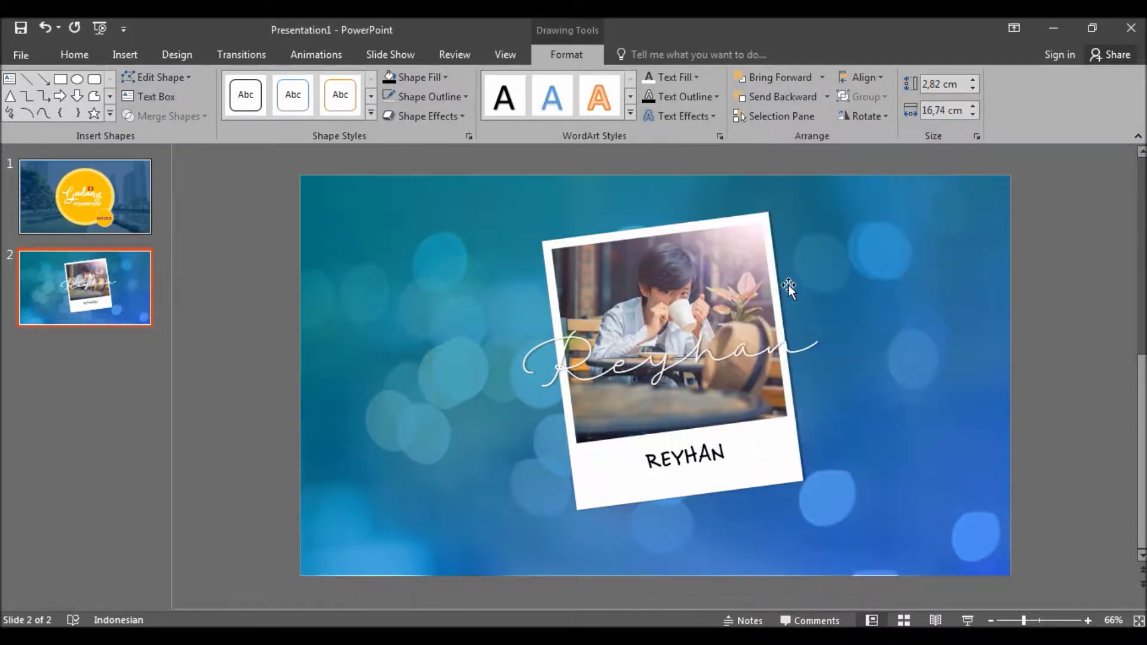
{"action": "left_click", "coordinate": [890, 310]}
Step: Enlarge the Reyhan text, widen its box to one line, and shift it left and down
{"action": "left_click", "coordinate": [759, 344]}
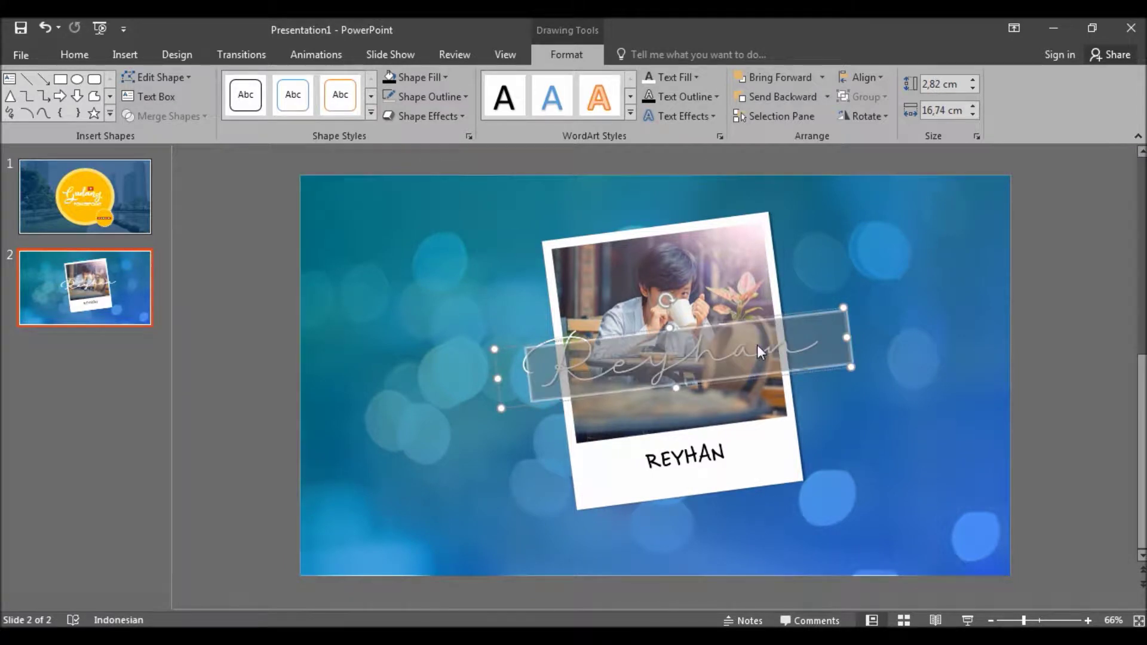
{"action": "key", "text": "ctrl+shift+period"}
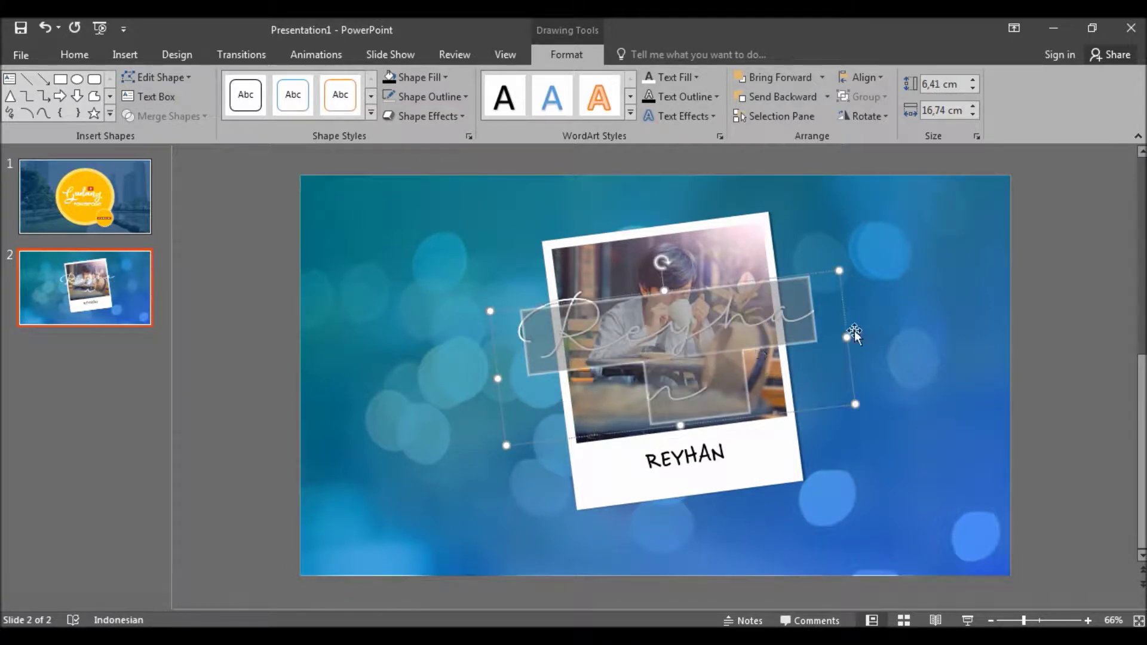
{"action": "left_click_drag", "start_coordinate": [854, 335], "coordinate": [898, 332]}
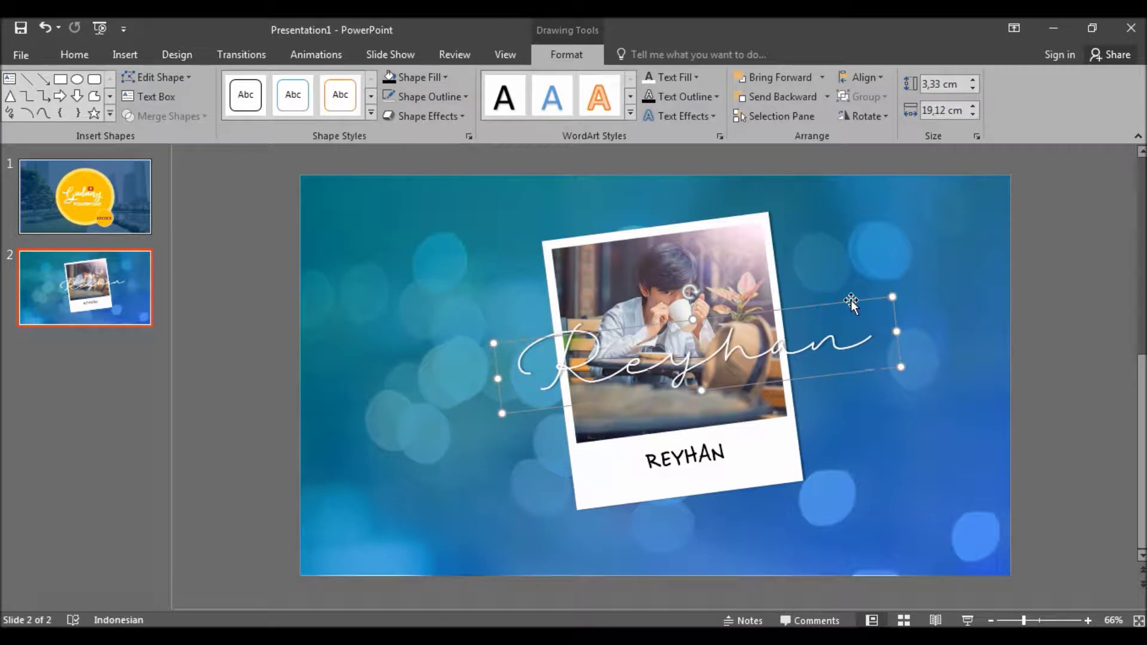
{"action": "left_click_drag", "start_coordinate": [851, 303], "coordinate": [830, 311]}
{"action": "left_click", "coordinate": [1050, 367]}
{"action": "left_click", "coordinate": [125, 55]}
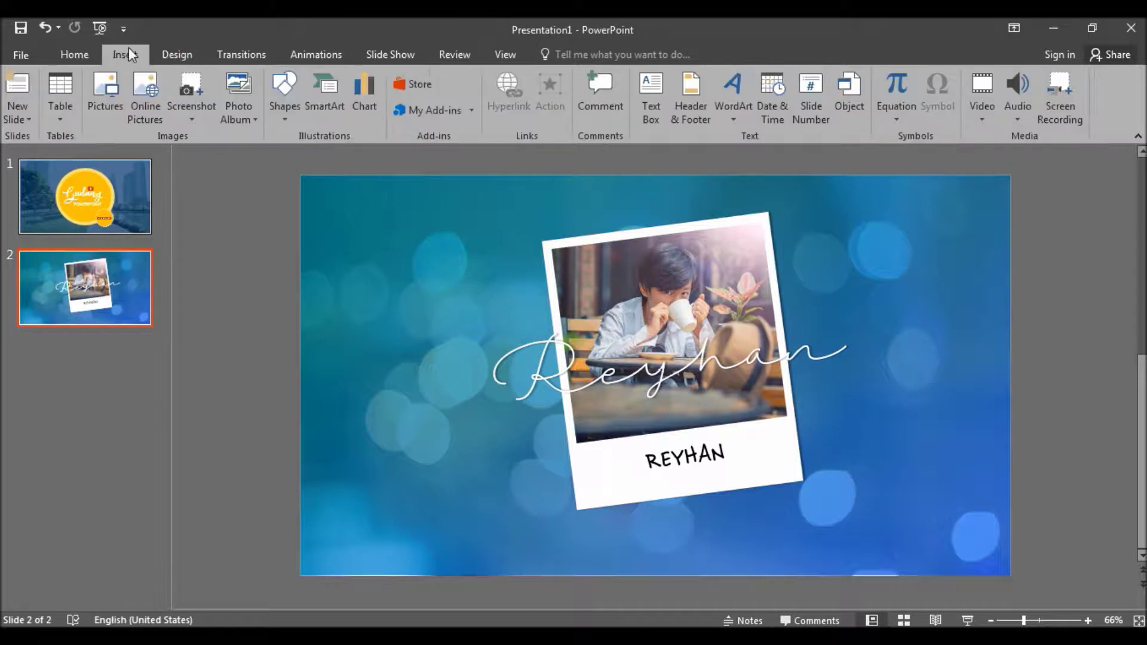
Step: Draw a text box on the slide's left containing 'BEST' at 72 pt
{"action": "left_click", "coordinate": [648, 111]}
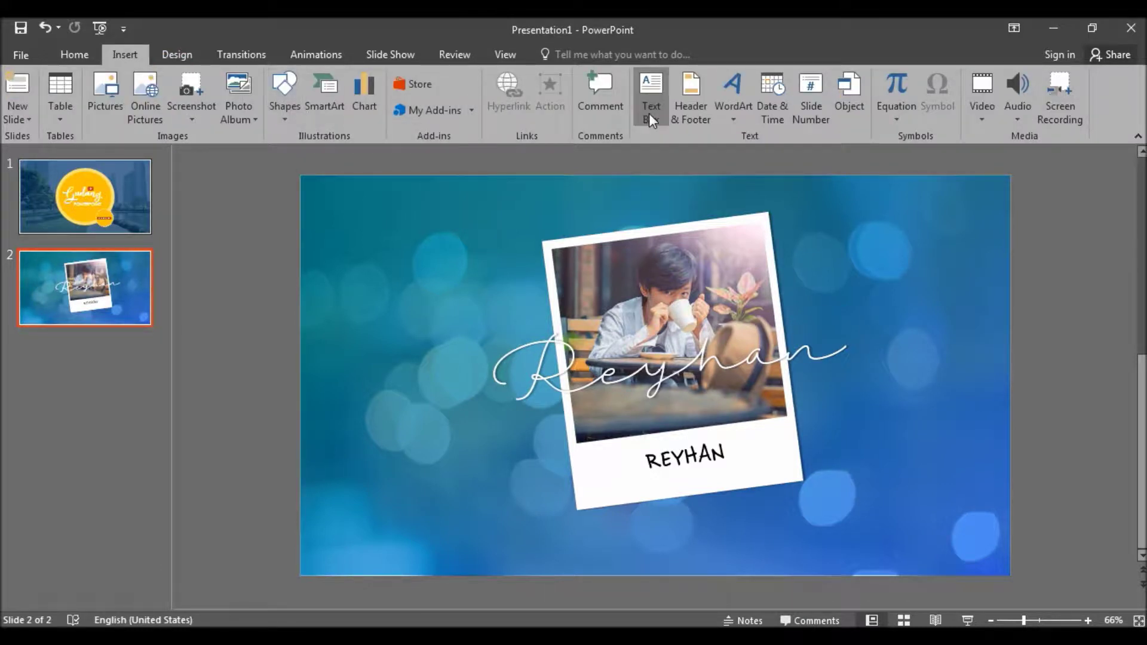
{"action": "left_click_drag", "start_coordinate": [322, 400], "coordinate": [441, 462]}
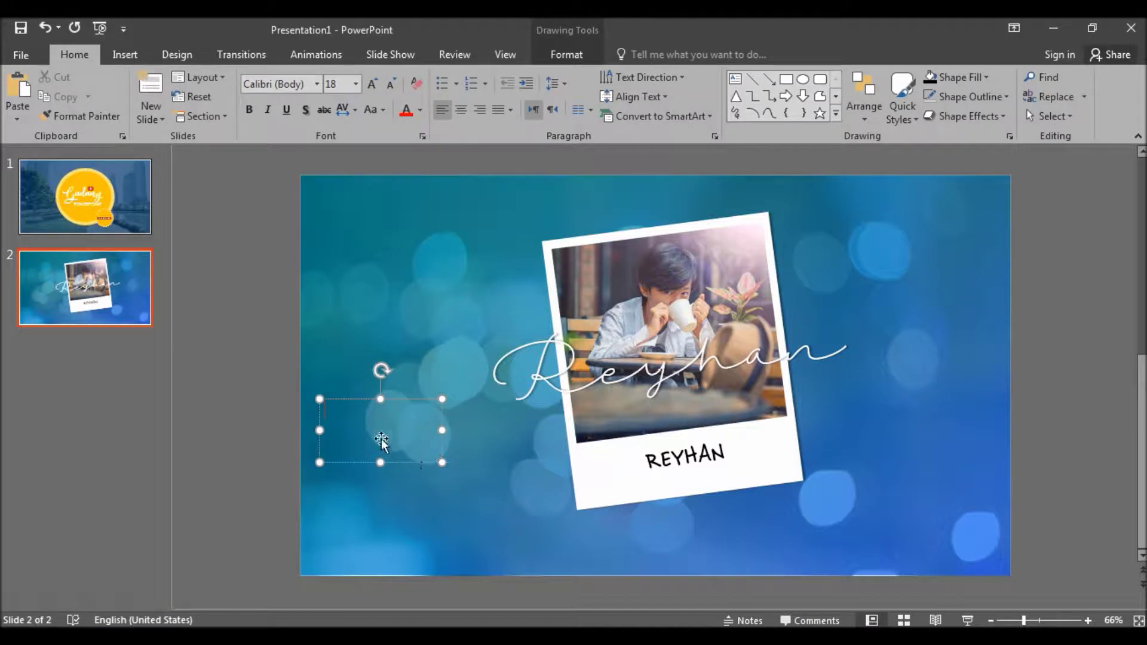
{"action": "type", "text": "BEST"}
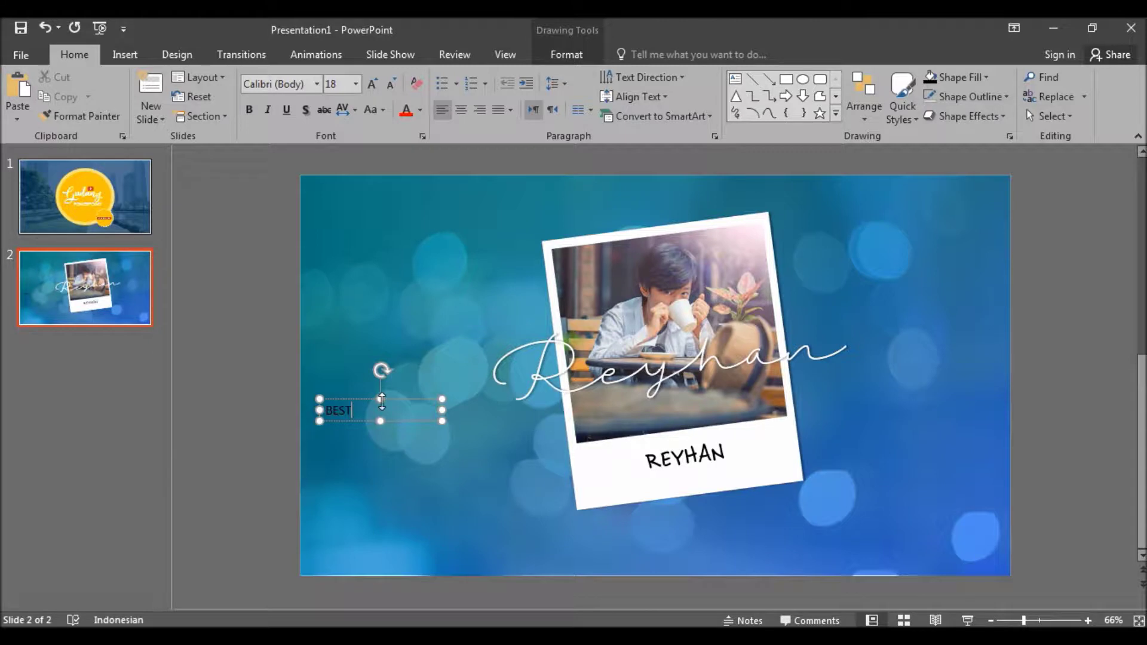
{"action": "key", "text": "ctrl+a"}
{"action": "key", "text": "ctrl+shift+period"}
{"action": "key", "text": "ctrl+shift+period"}
{"action": "key", "text": "ctrl+shift+period"}
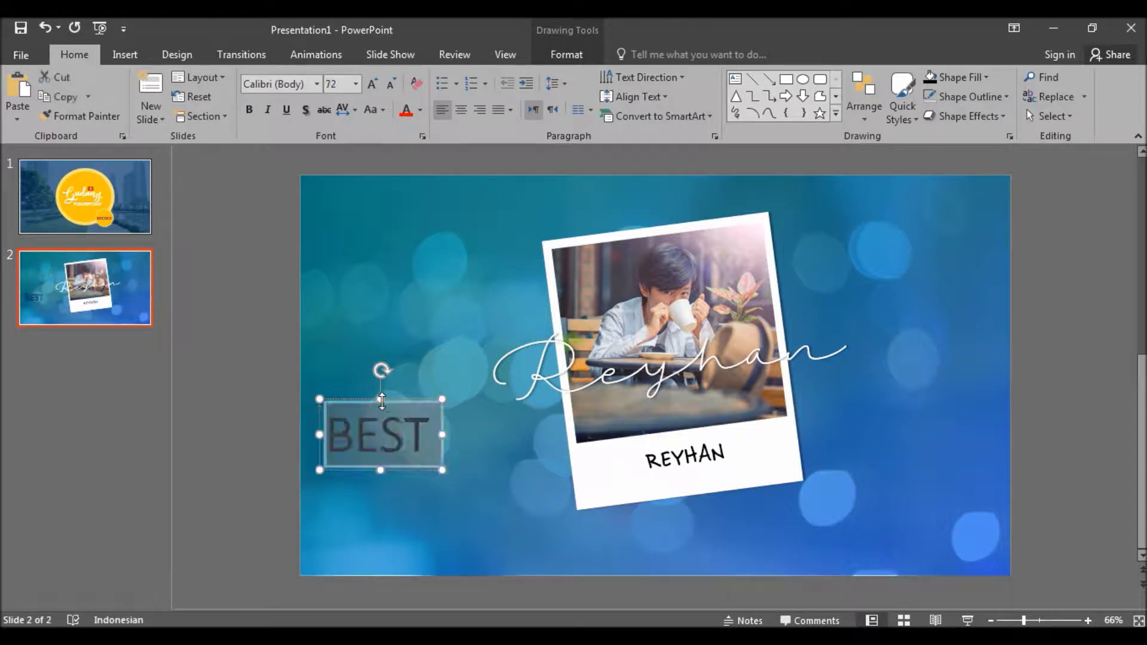
Step: Set BEST to bold Roboto, widen its box to one line, and nudge it left
{"action": "left_click", "coordinate": [290, 87]}
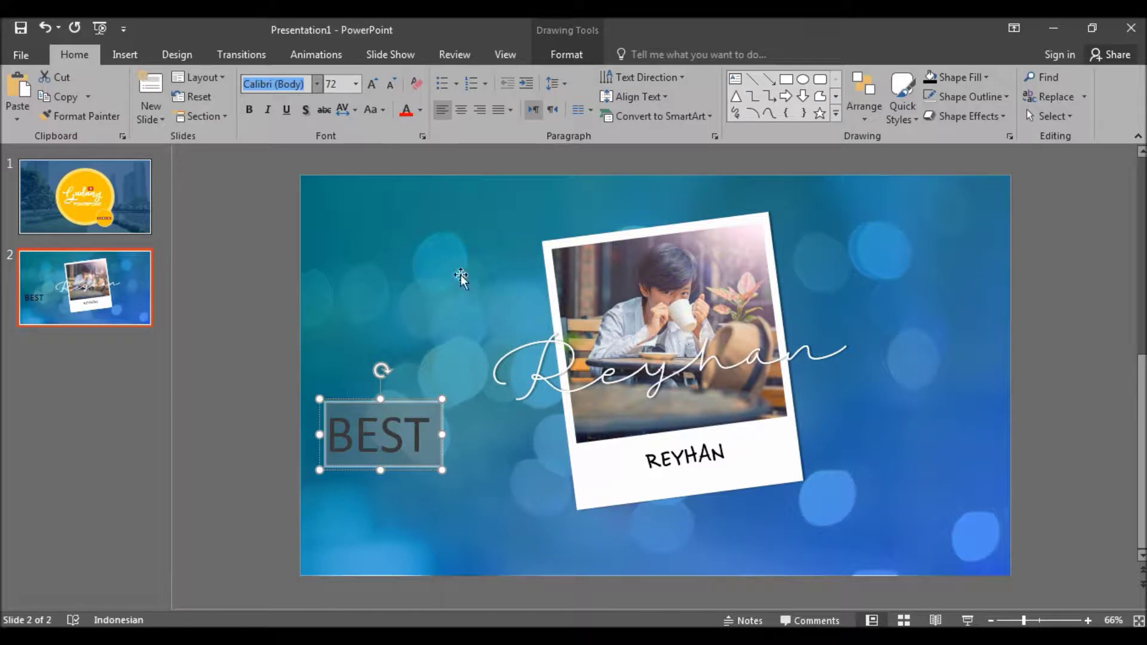
{"action": "type", "text": "ro"}
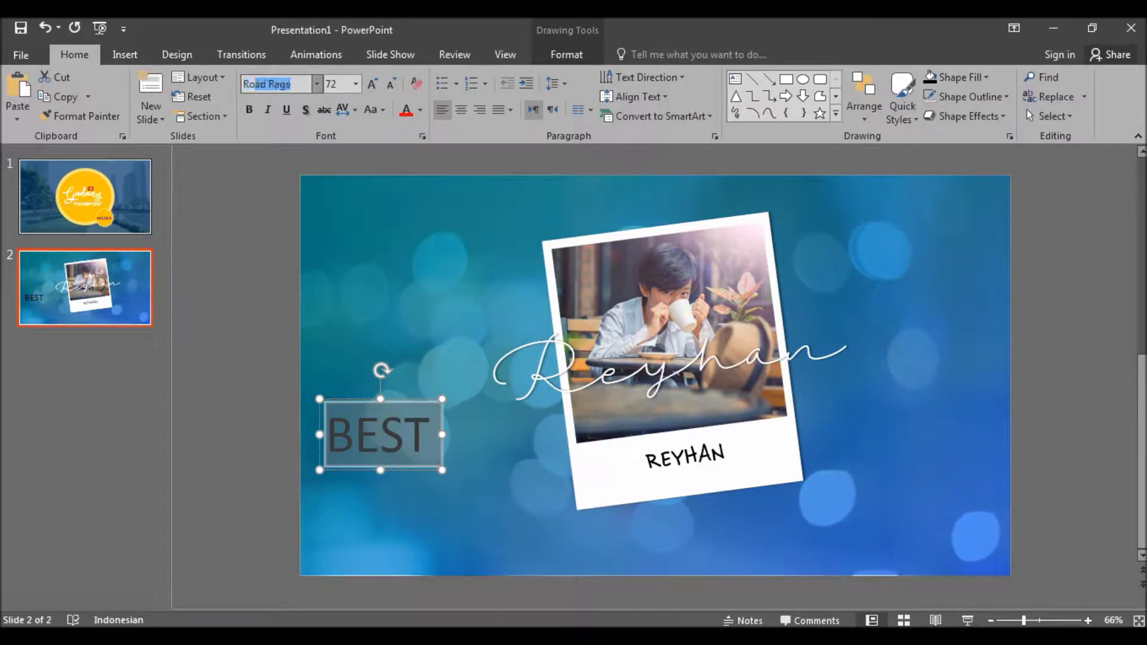
{"action": "type", "text": "boto"}
{"action": "key", "text": "Return"}
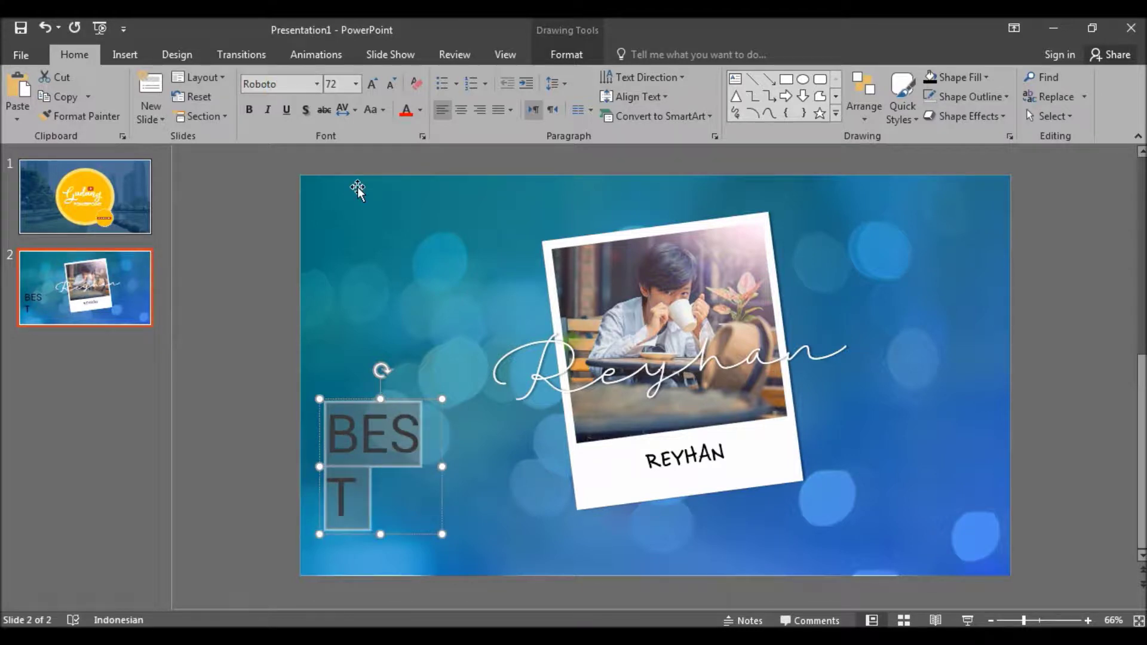
{"action": "left_click_drag", "start_coordinate": [442, 466], "coordinate": [478, 467]}
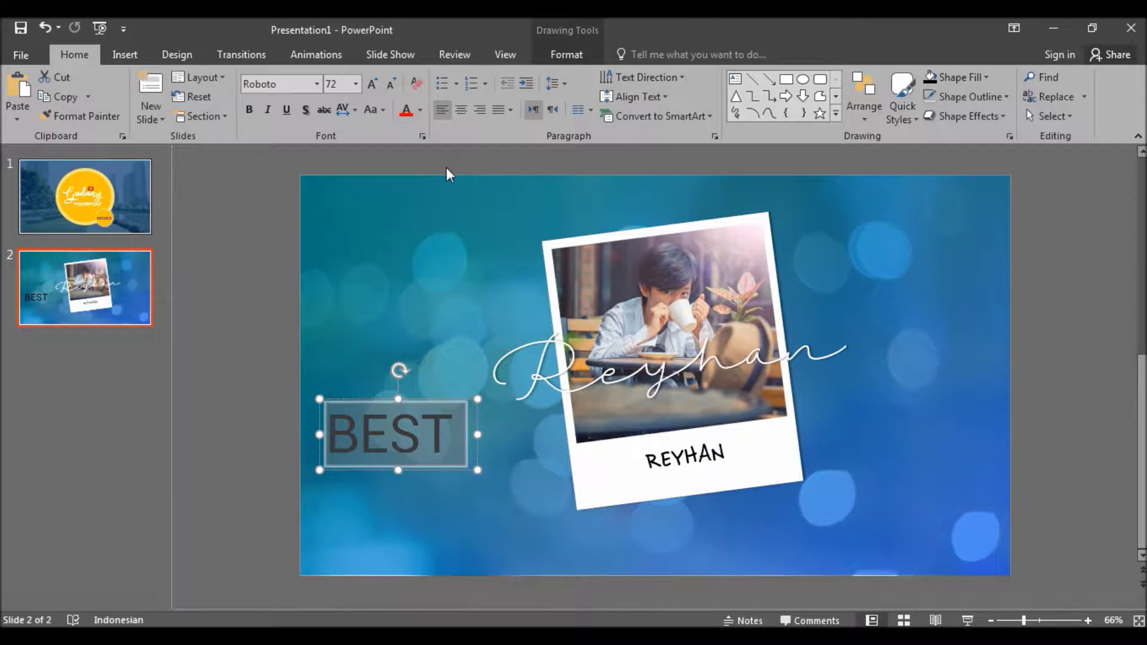
{"action": "key", "text": "ctrl+b"}
{"action": "mouse_move", "coordinate": [367, 399]}
{"action": "left_mouse_down"}
{"action": "mouse_move", "coordinate": [368, 426]}
{"action": "mouse_move", "coordinate": [359, 392]}
{"action": "left_mouse_up"}
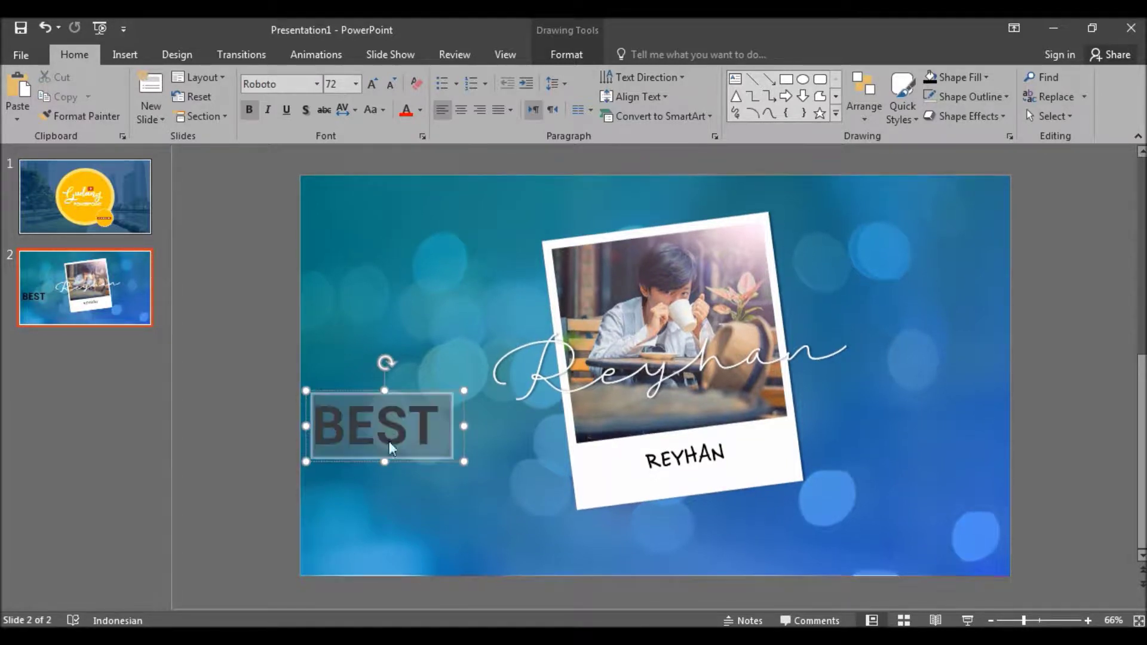
{"action": "left_click", "coordinate": [554, 61]}
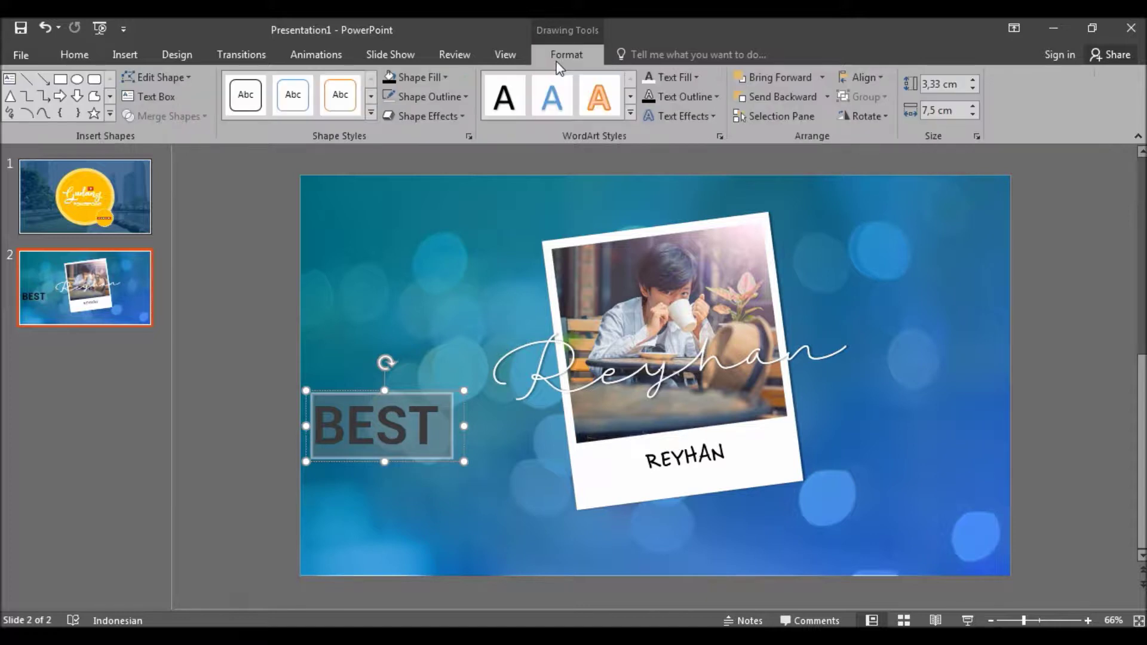
Step: Make BEST white, move it toward the lower left, and Ctrl-drag a duplicate directly beneath
{"action": "left_click", "coordinate": [649, 77]}
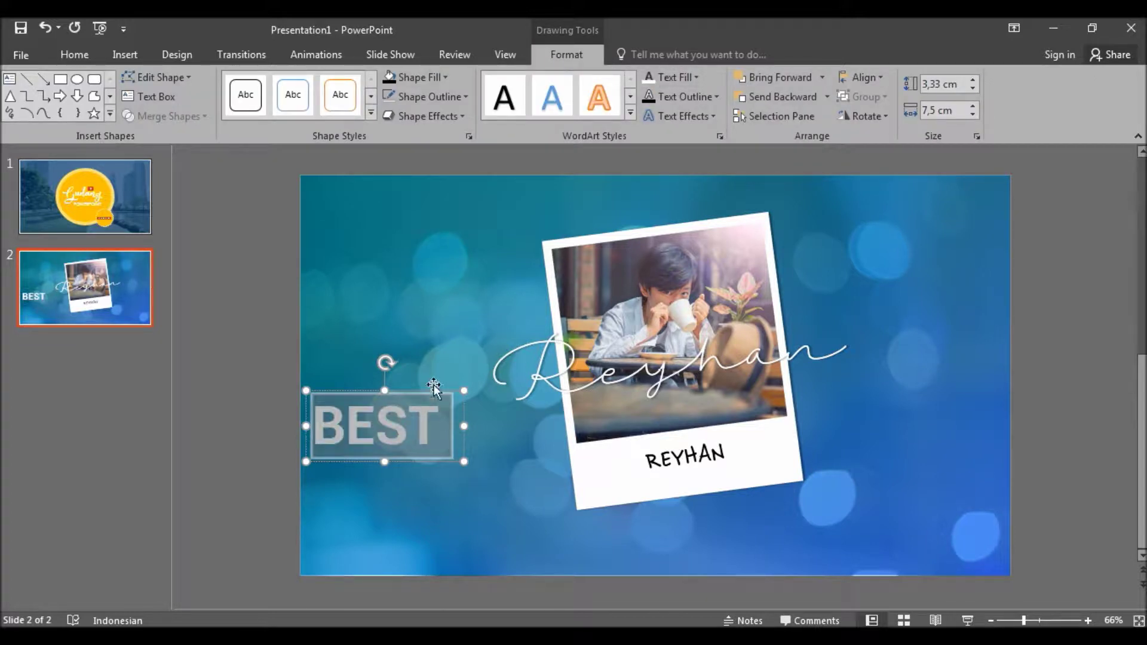
{"action": "left_click_drag", "start_coordinate": [434, 387], "coordinate": [429, 417]}
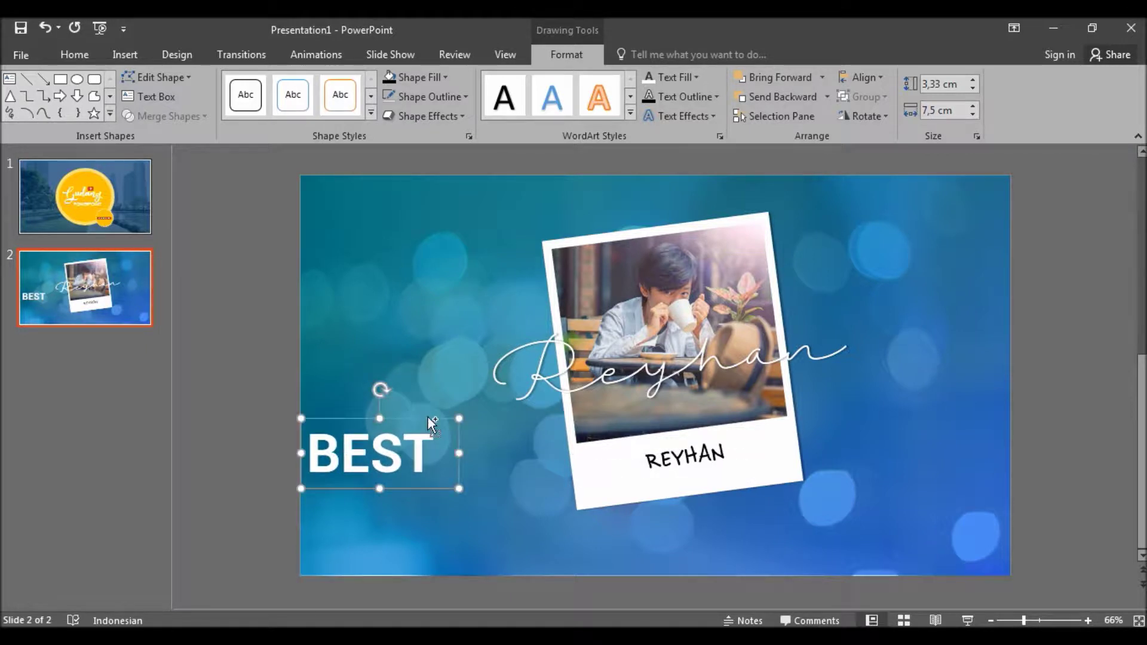
{"action": "left_click_drag", "start_coordinate": [428, 417], "coordinate": [425, 469], "text": "ctrl"}
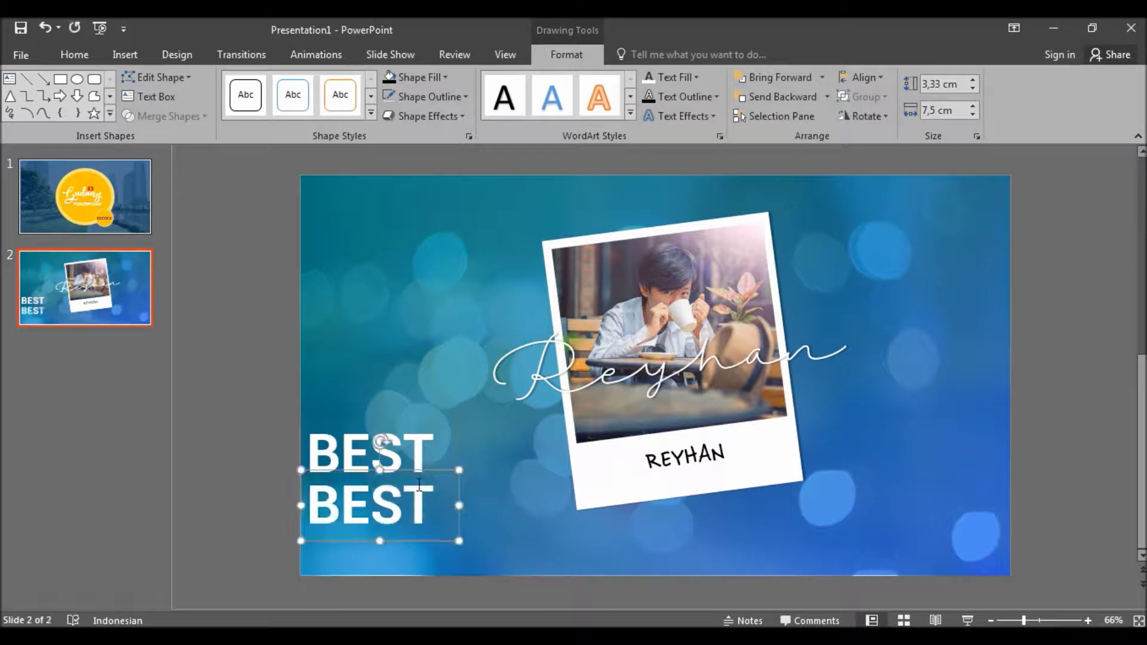
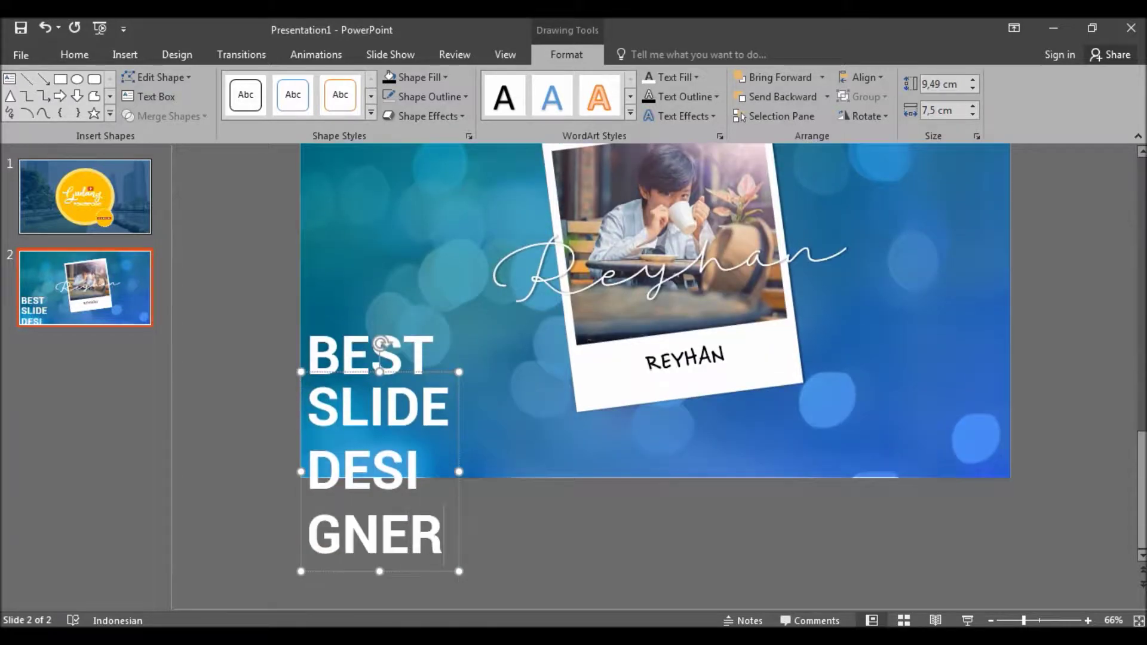
Step: Shrink the SLIDE DESIGNER text and move BEST down to sit just above it
{"action": "key", "text": "ctrl+a"}
{"action": "key", "text": "ctrl+shift+comma"}
{"action": "key", "text": "ctrl+shift+comma"}
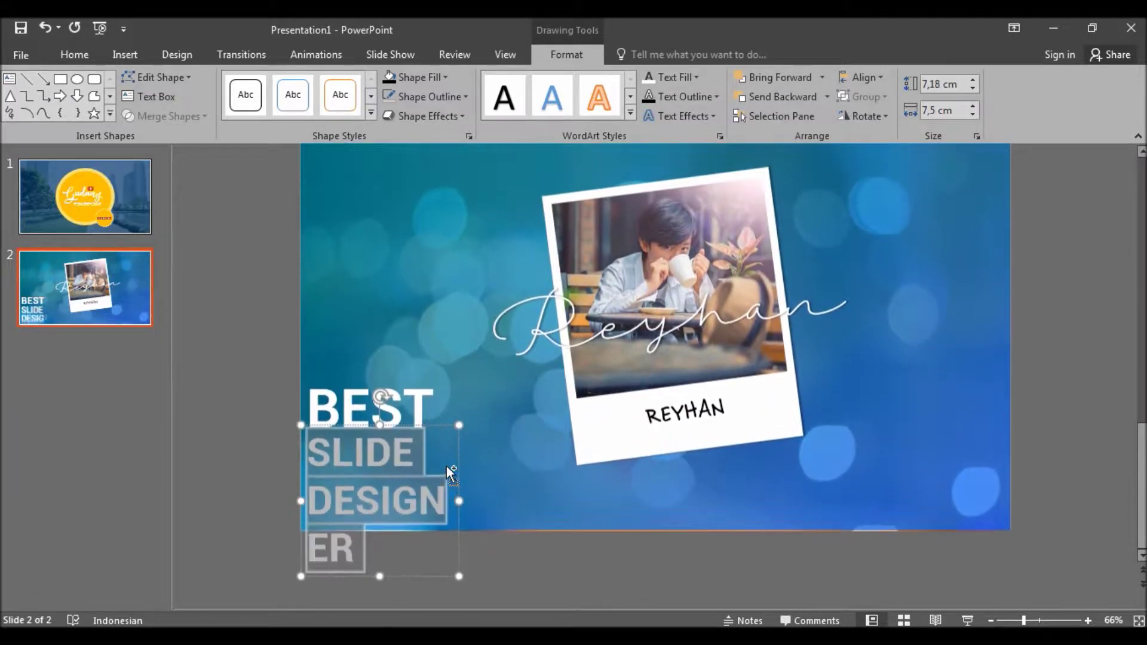
{"action": "key", "text": "ctrl+shift+comma"}
{"action": "key", "text": "ctrl+shift+comma"}
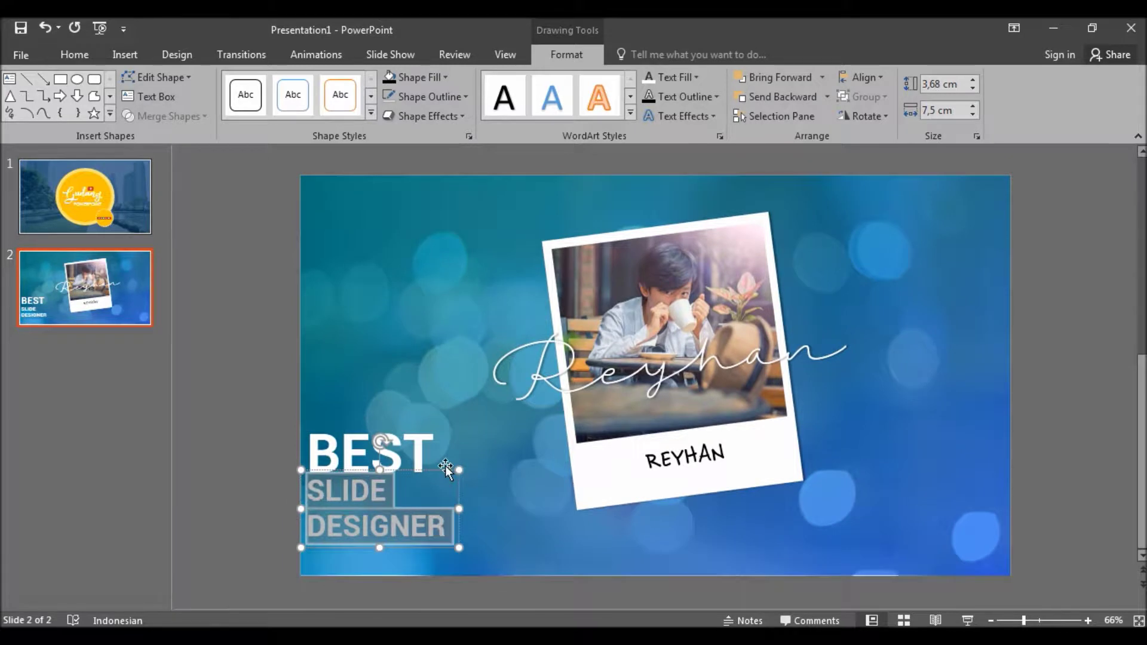
{"action": "left_click_drag", "start_coordinate": [443, 465], "coordinate": [447, 480]}
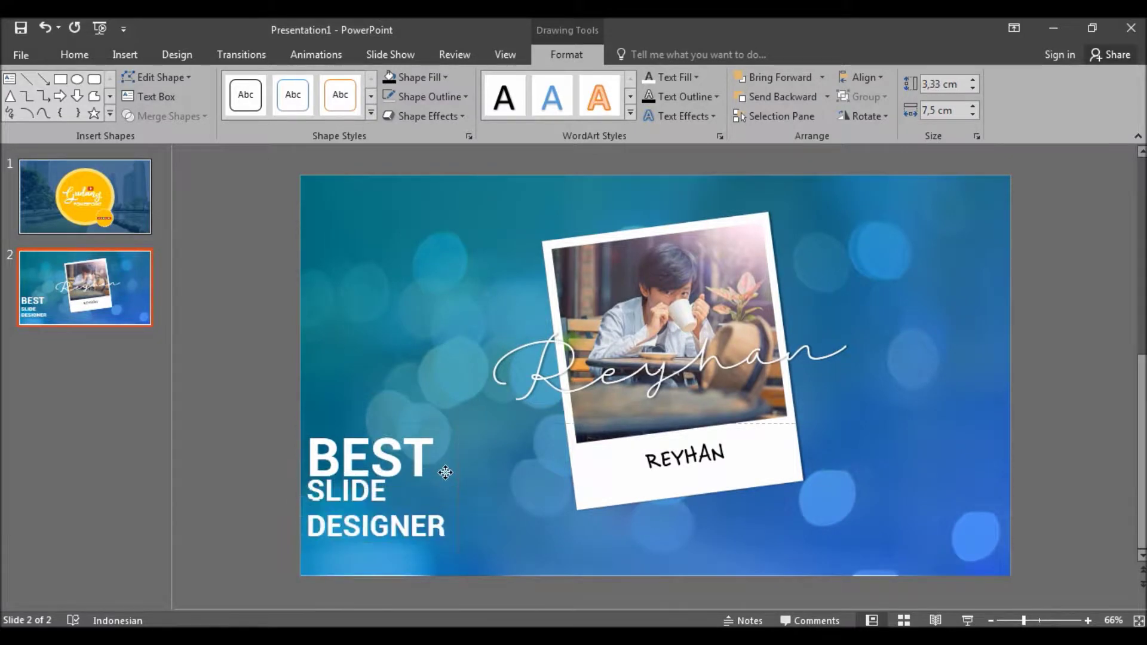
{"action": "key", "text": "ctrl+z"}
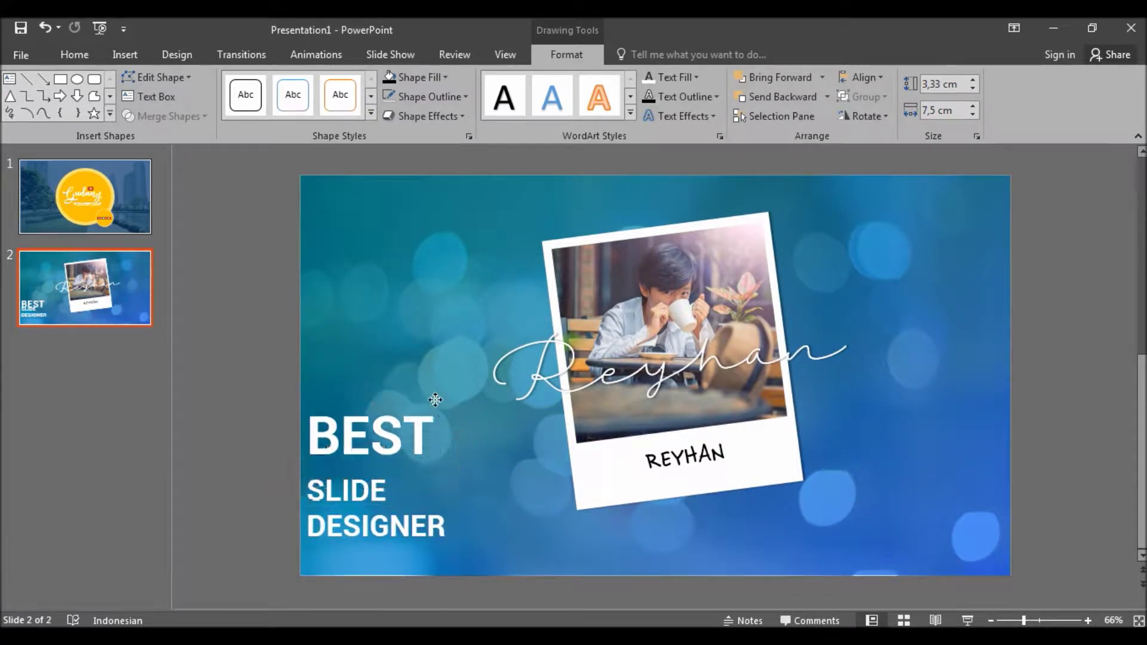
{"action": "left_click", "coordinate": [397, 490]}
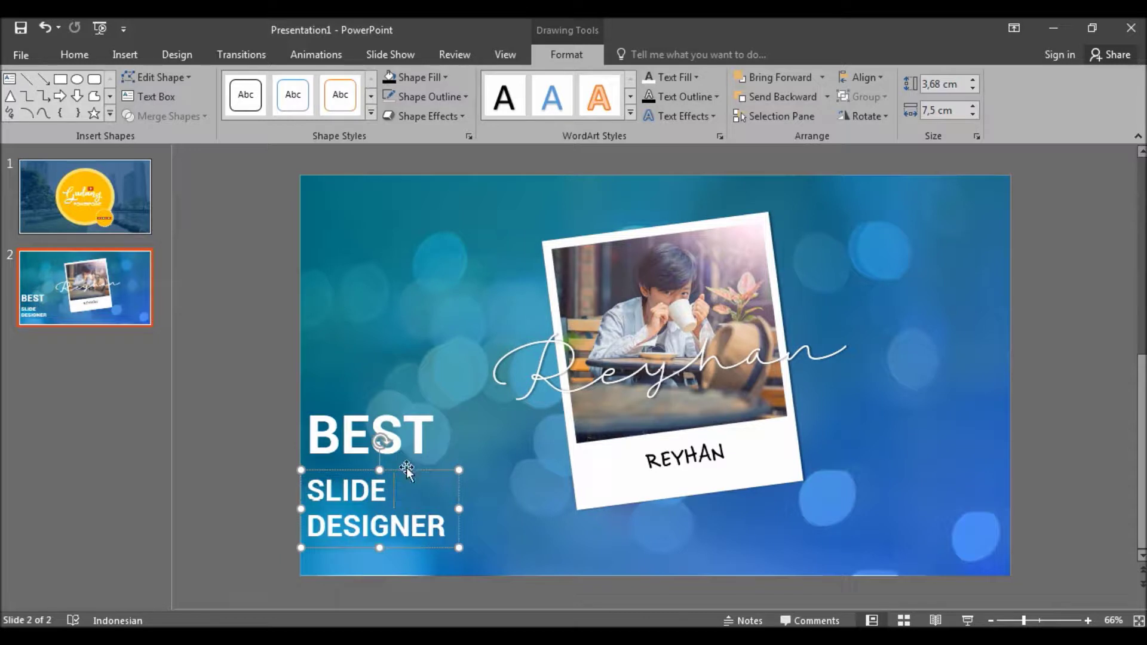
{"action": "left_click_drag", "start_coordinate": [407, 470], "coordinate": [408, 492]}
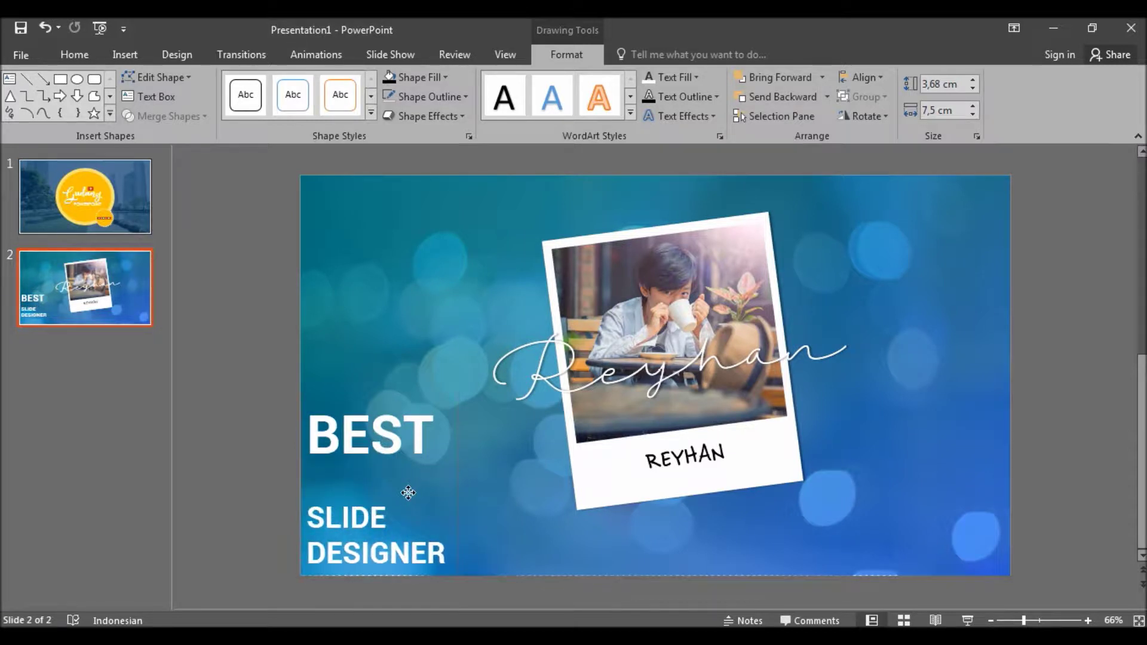
{"action": "left_click_drag", "start_coordinate": [415, 401], "coordinate": [415, 443]}
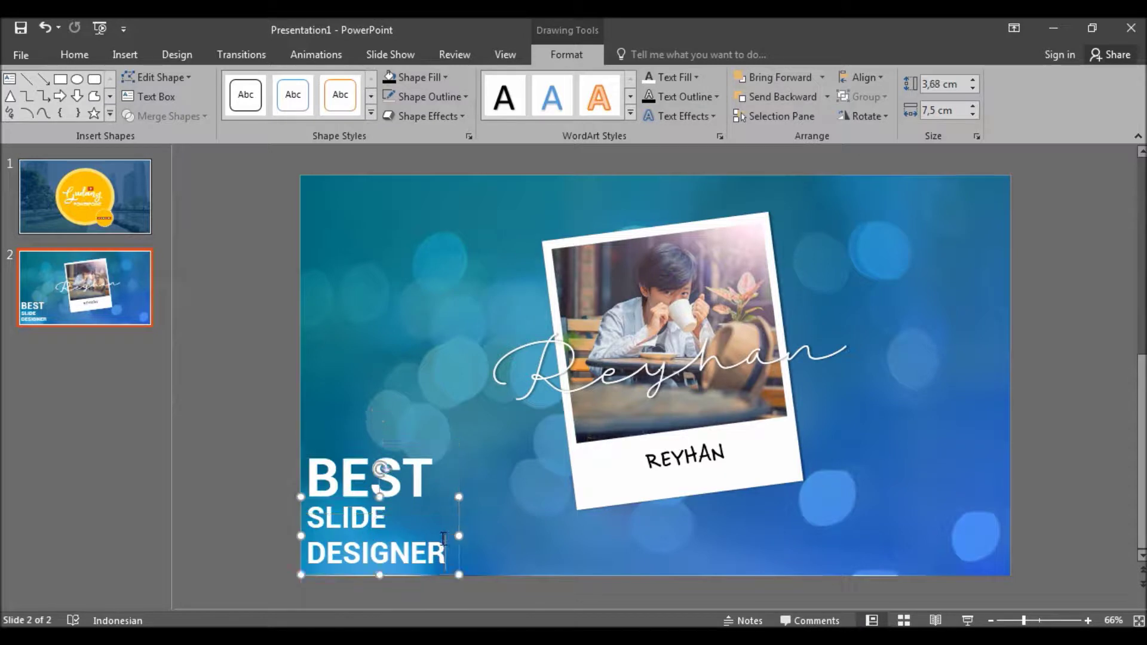
Step: Make SLIDE DESIGNER smaller again and move both title boxes to the slide's bottom-left edge
{"action": "triple_click", "coordinate": [332, 518]}
{"action": "key", "text": "ctrl+bracketleft"}
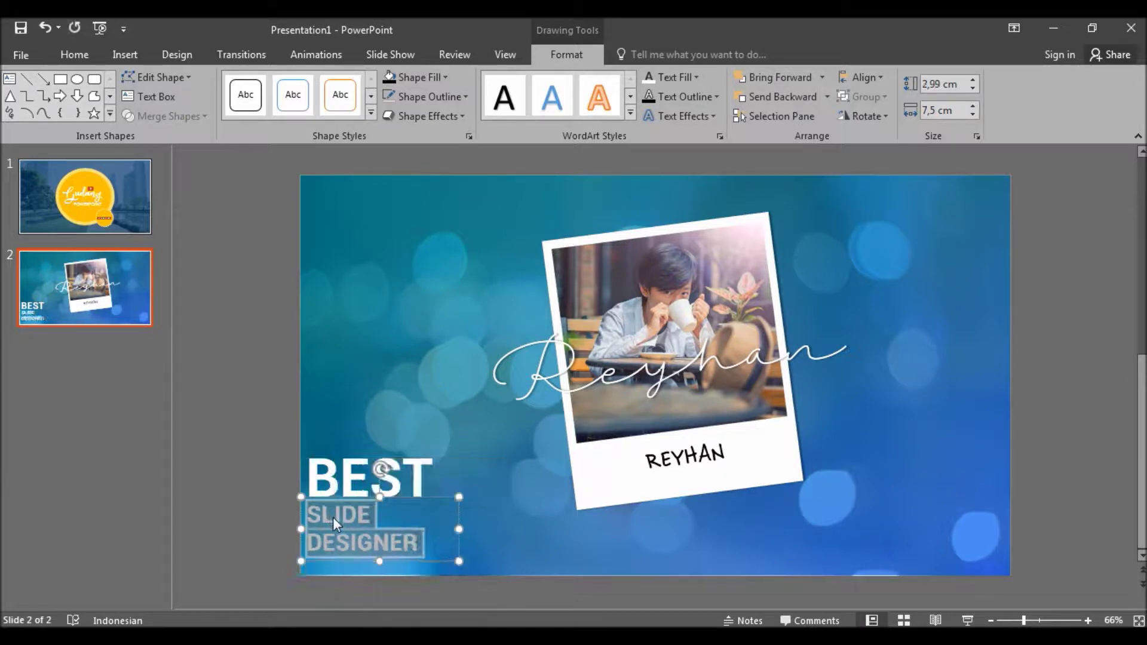
{"action": "left_click", "coordinate": [357, 458]}
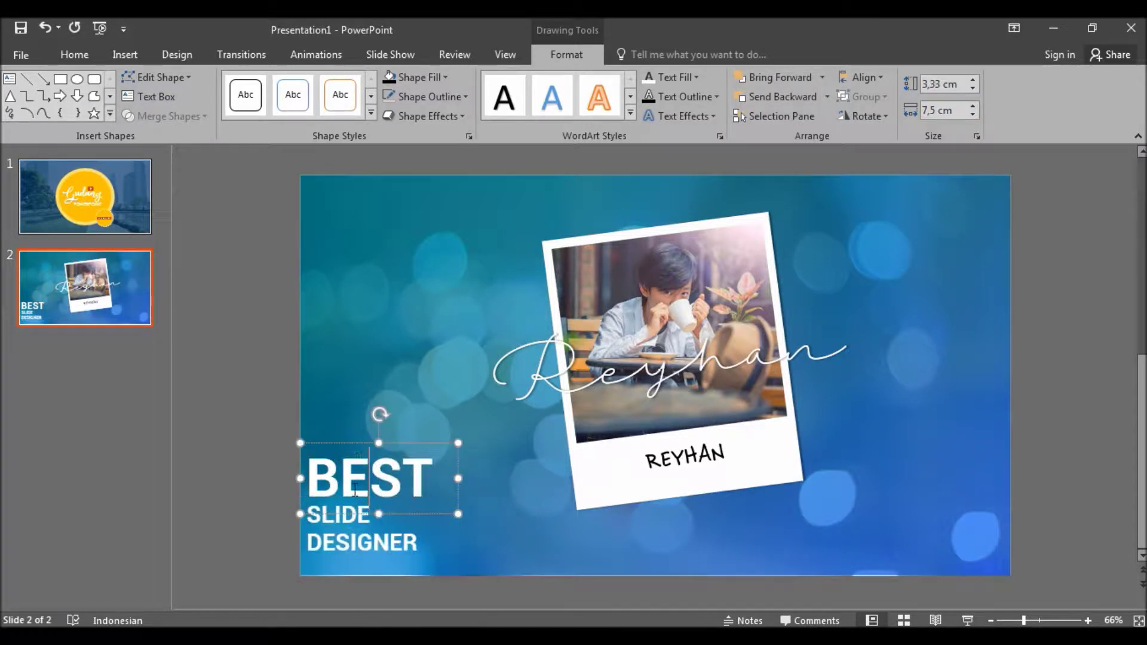
{"action": "left_click", "coordinate": [358, 541], "text": "shift"}
{"action": "left_click_drag", "start_coordinate": [360, 540], "coordinate": [360, 555]}
{"action": "left_click", "coordinate": [508, 553]}
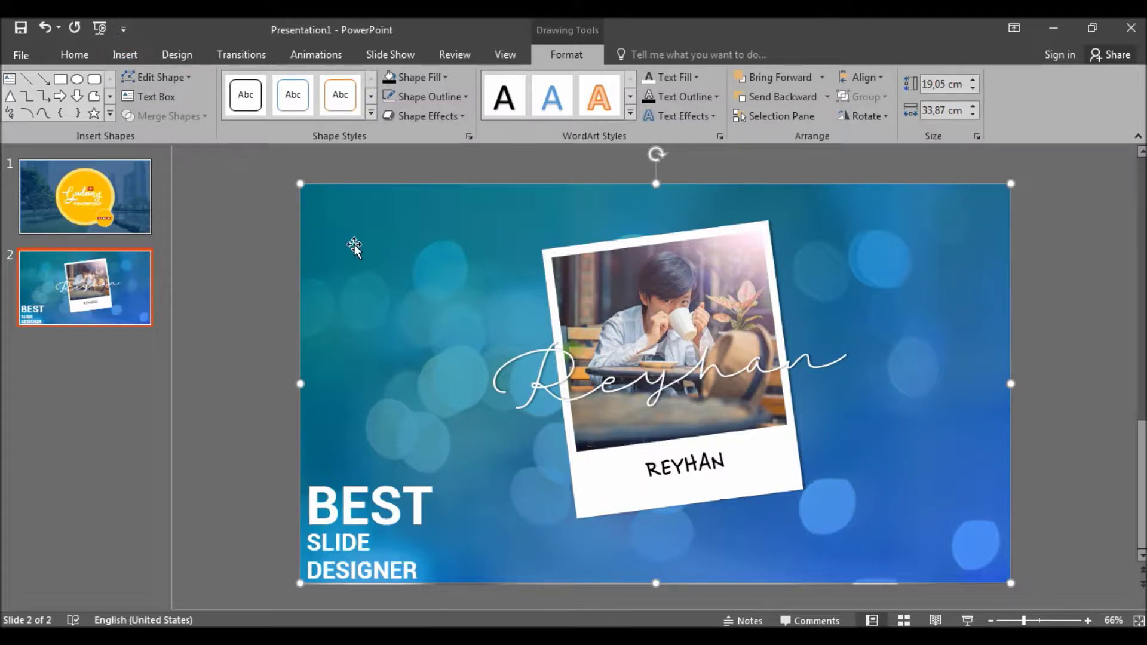
{"action": "left_click", "coordinate": [395, 475]}
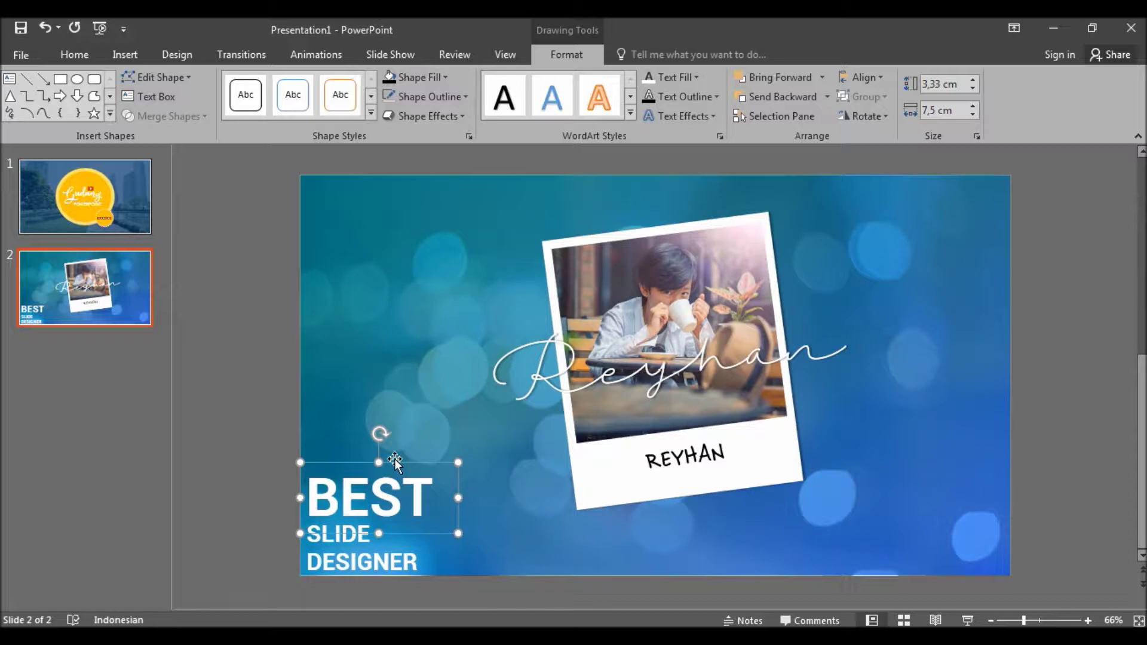
Step: Duplicate the BEST box beside the title, change its text to 2019, and shrink it
{"action": "left_click_drag", "start_coordinate": [395, 462], "coordinate": [496, 465]}
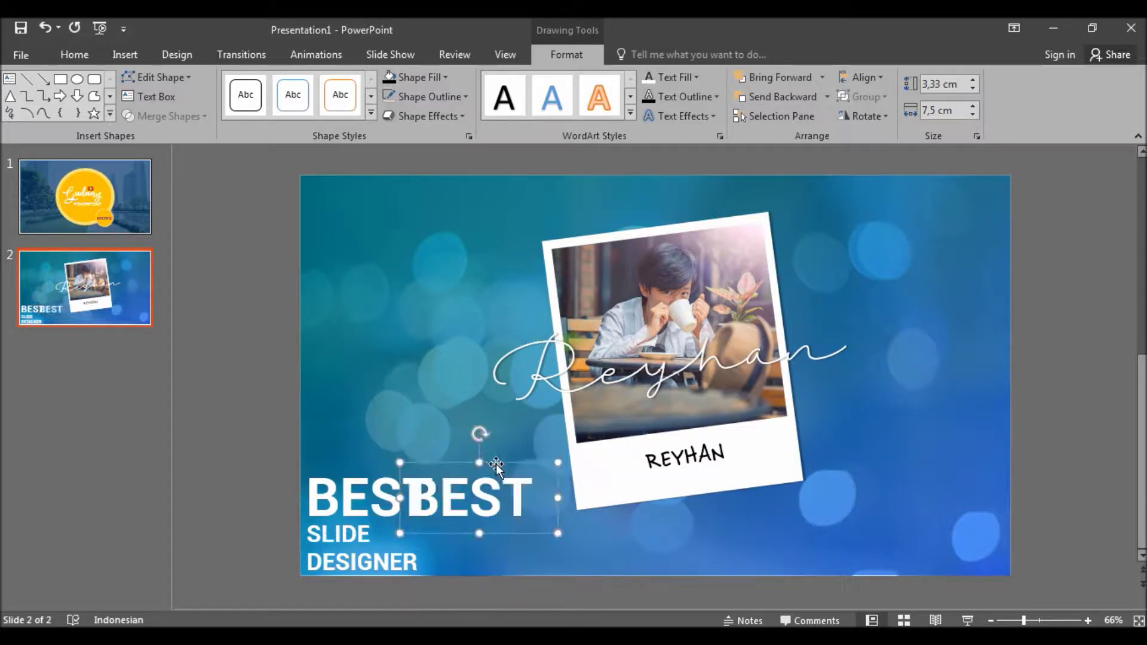
{"action": "left_click_drag", "start_coordinate": [496, 465], "coordinate": [528, 492]}
{"action": "double_click", "coordinate": [508, 517]}
{"action": "type", "text": "2019"}
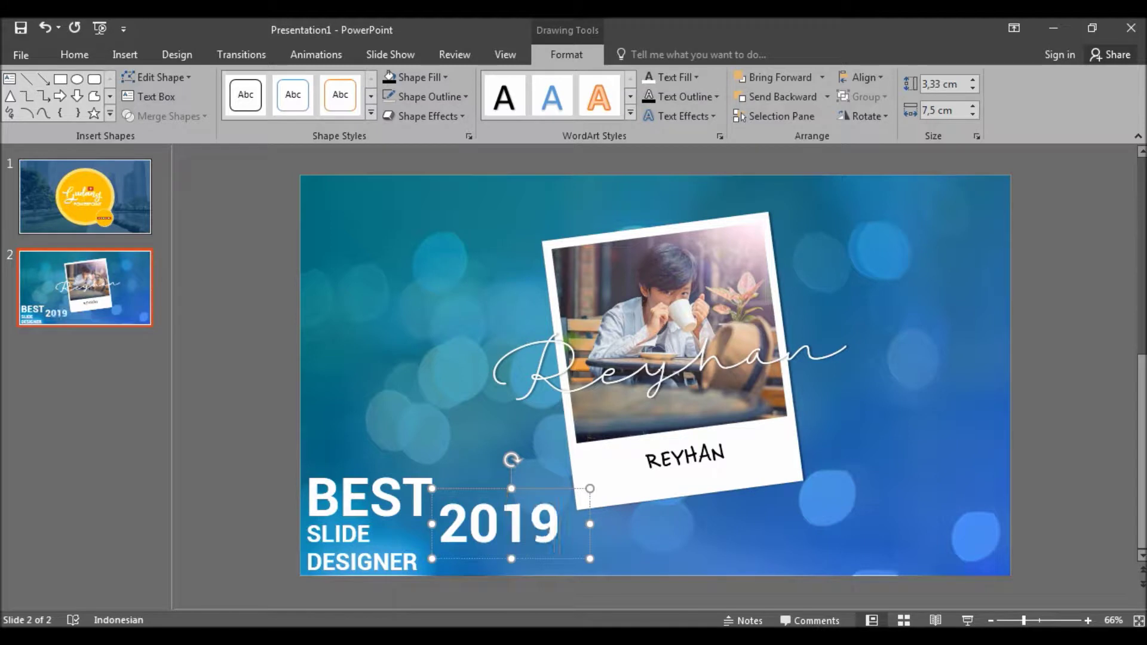
{"action": "double_click", "coordinate": [508, 524]}
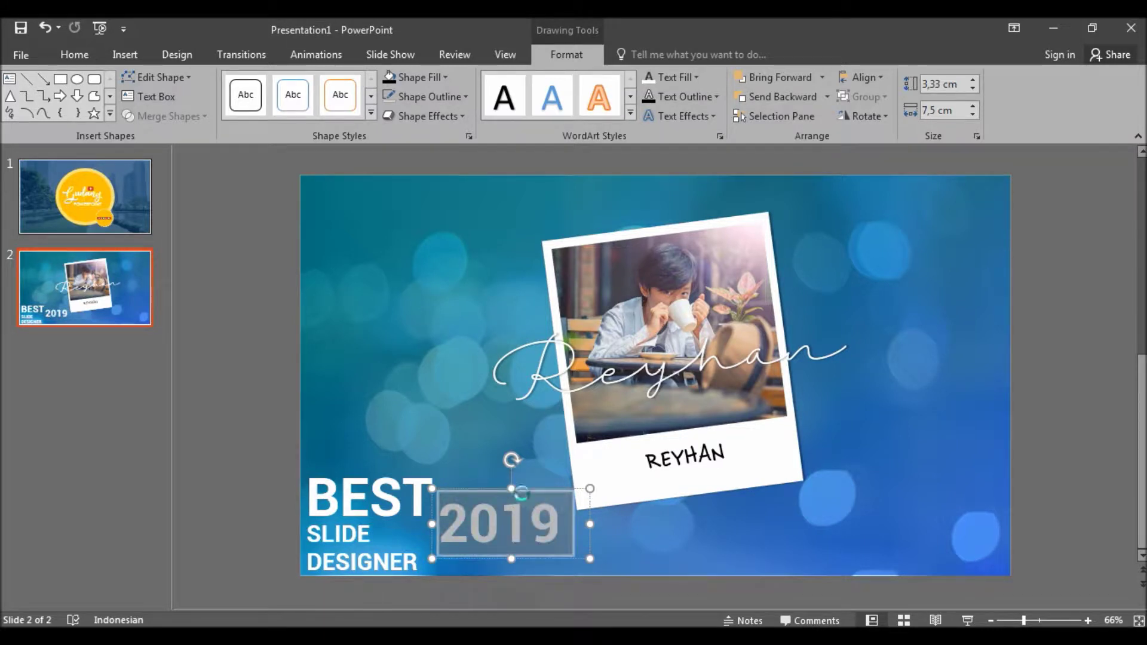
{"action": "key", "text": "ctrl+p"}
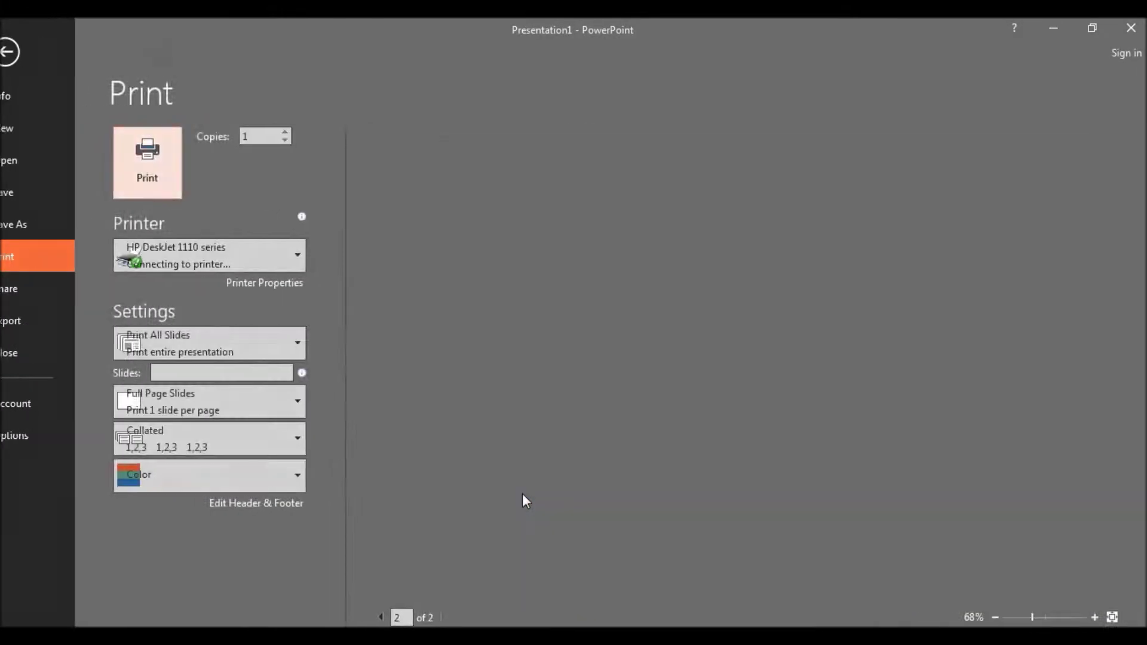
{"action": "key", "text": "Escape"}
{"action": "key", "text": "ctrl+bracketleft"}
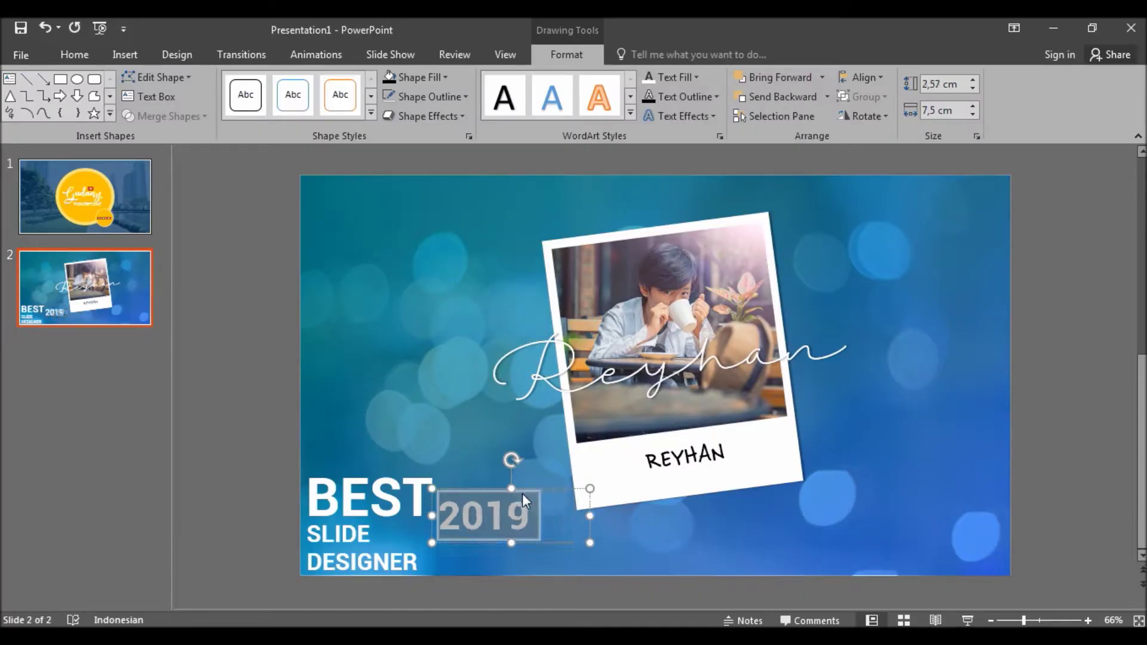
Step: Rotate the 2019 label vertical, place it beside BEST, and enlarge it slightly
{"action": "mouse_move", "coordinate": [513, 460]}
{"action": "left_mouse_down"}
{"action": "mouse_move", "coordinate": [546, 474]}
{"action": "mouse_move", "coordinate": [562, 515]}
{"action": "left_mouse_up"}
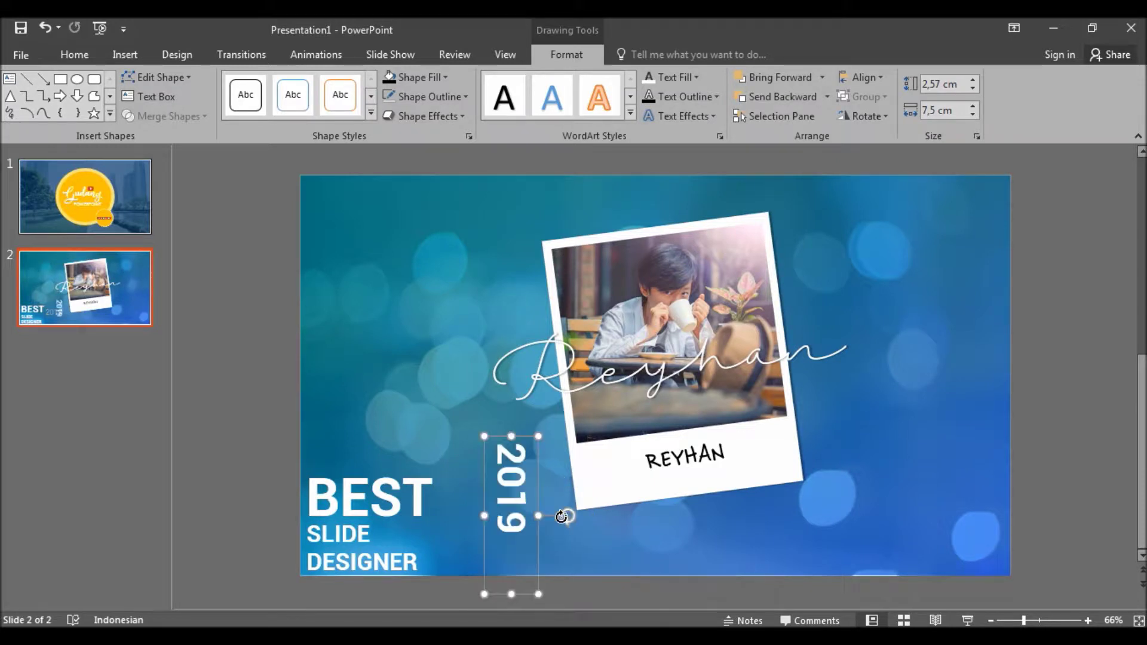
{"action": "left_click_drag", "start_coordinate": [527, 445], "coordinate": [472, 436]}
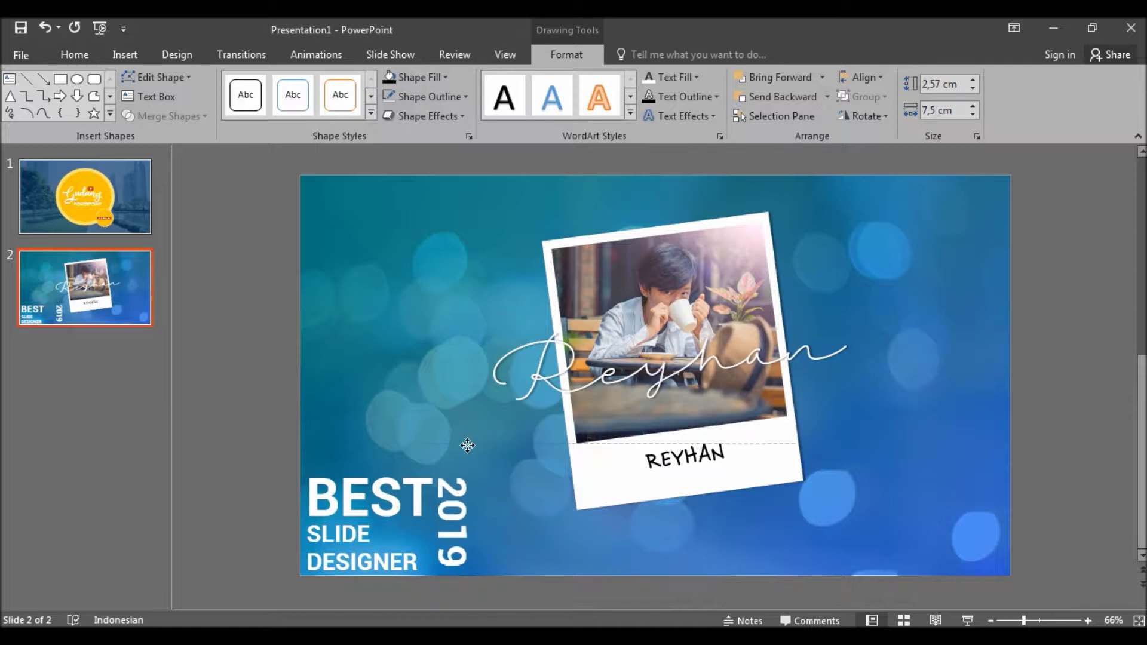
{"action": "left_click_drag", "start_coordinate": [472, 437], "coordinate": [466, 452]}
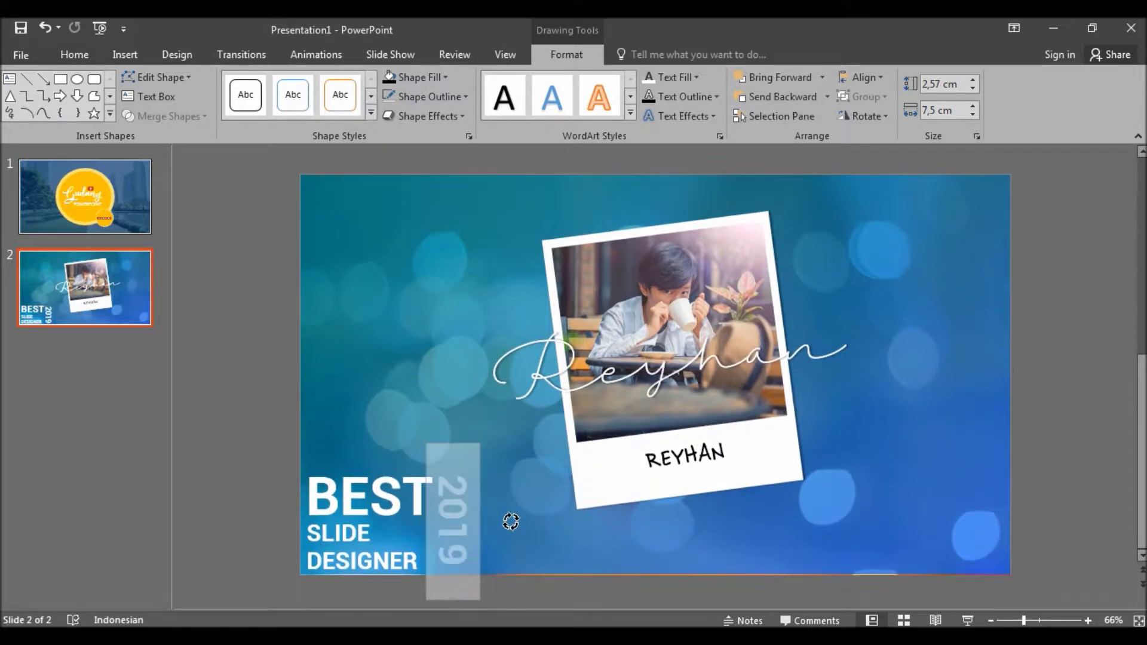
{"action": "left_click_drag", "start_coordinate": [509, 518], "coordinate": [507, 515]}
{"action": "double_click", "coordinate": [467, 536]}
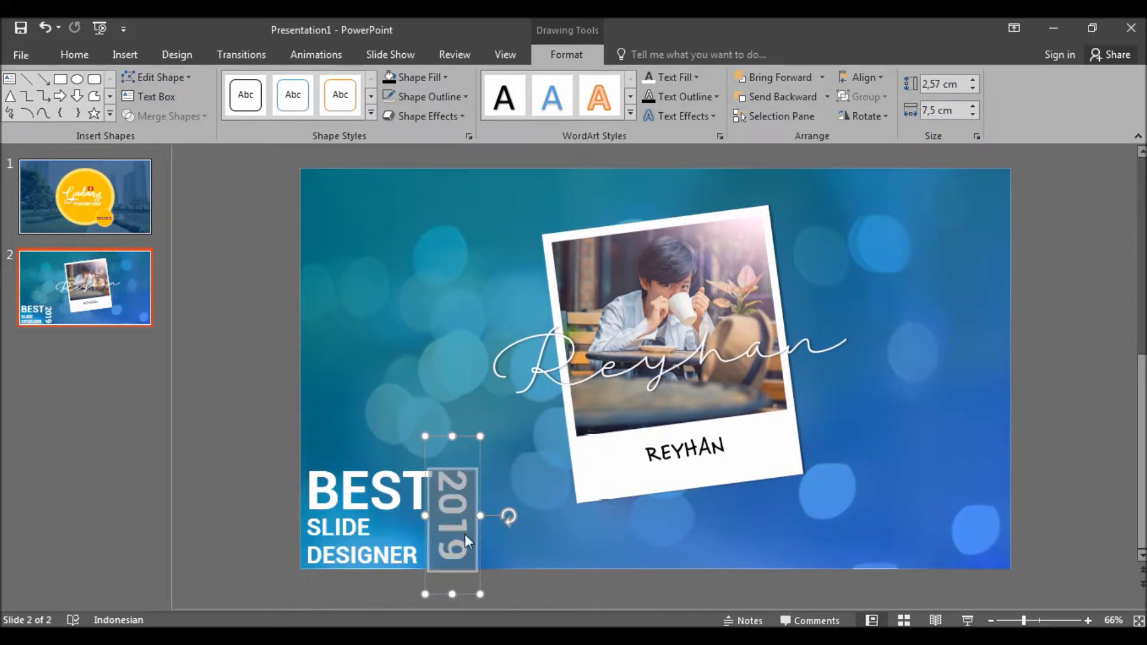
{"action": "key", "text": "ctrl+shift+period"}
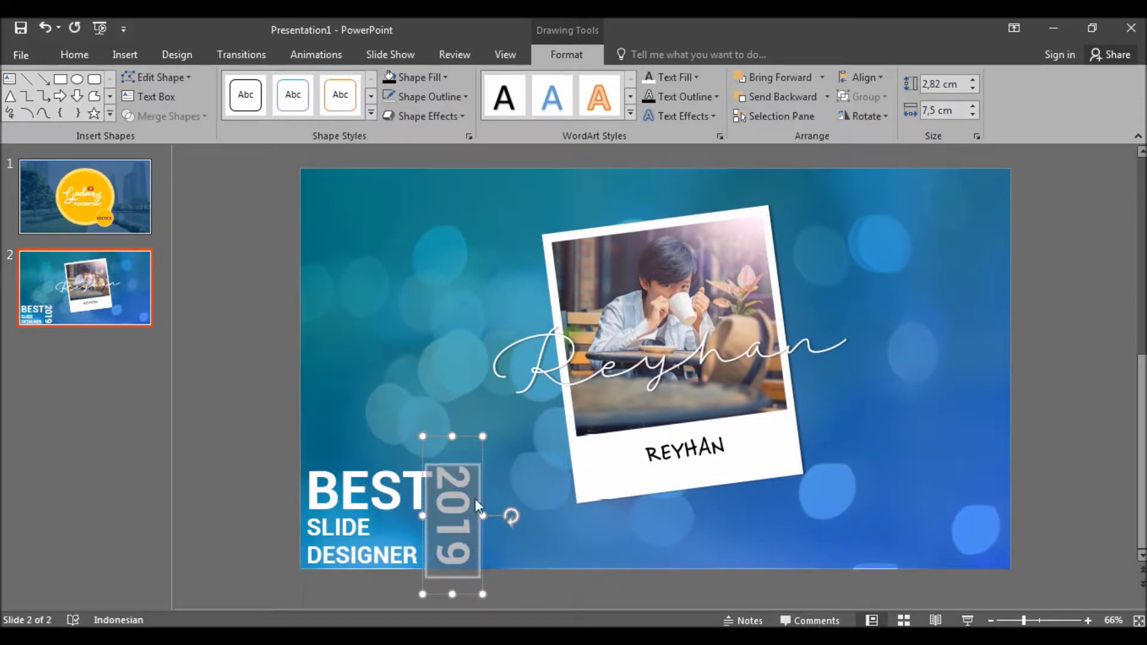
{"action": "left_click", "coordinate": [487, 499]}
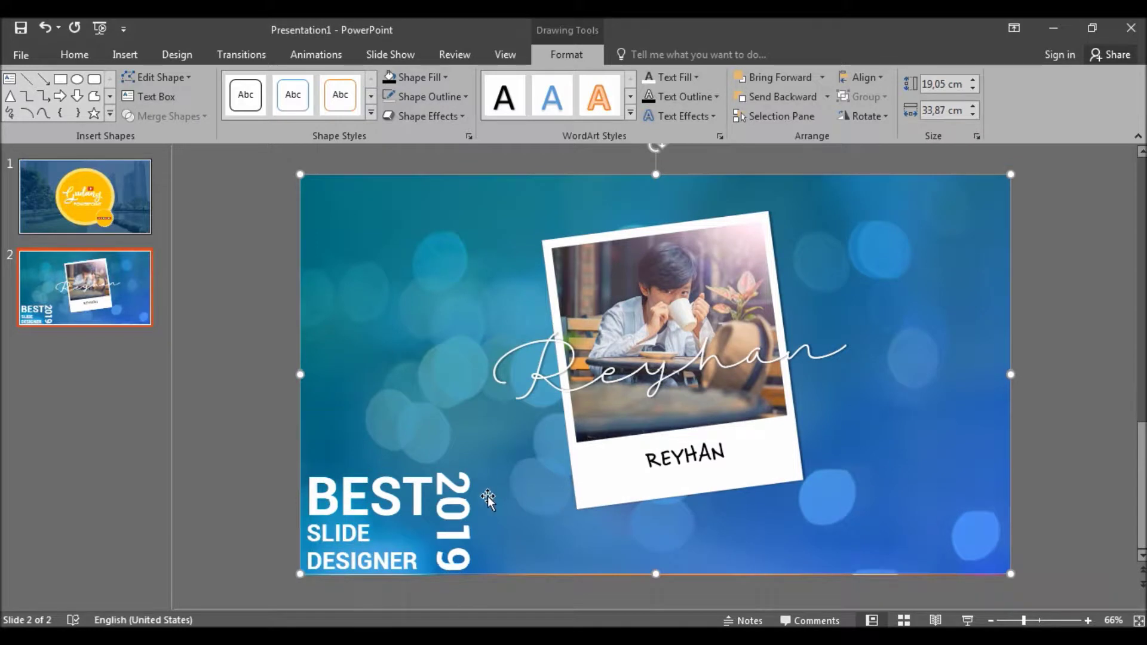
{"action": "left_click", "coordinate": [402, 499]}
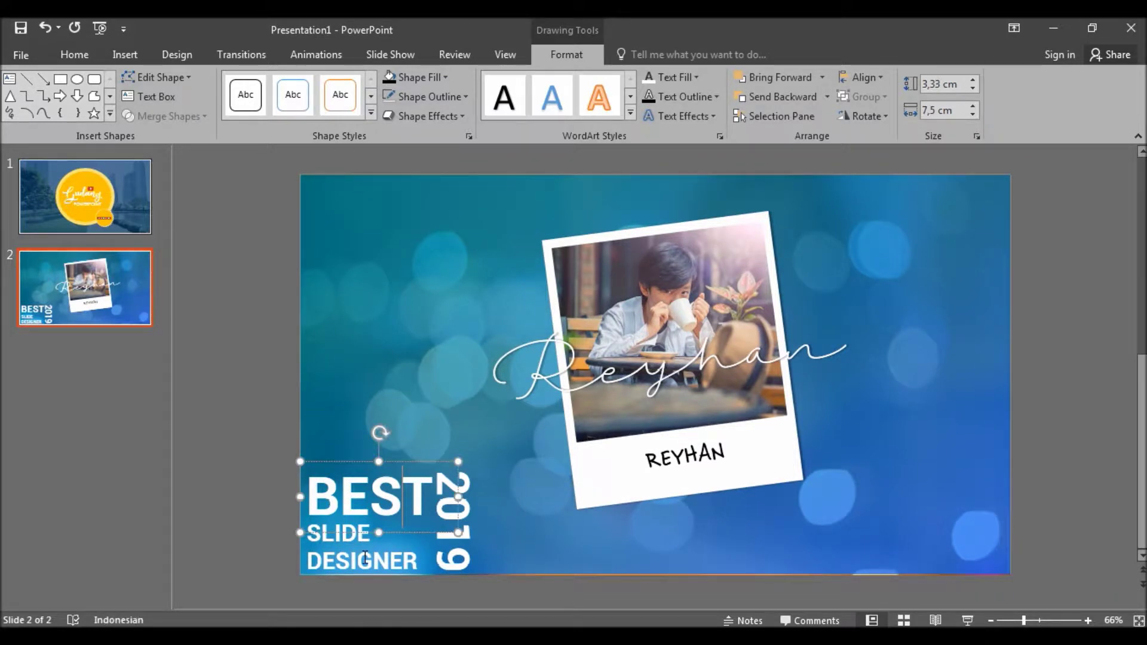
{"action": "left_click", "coordinate": [348, 457]}
{"action": "key", "text": "Up"}
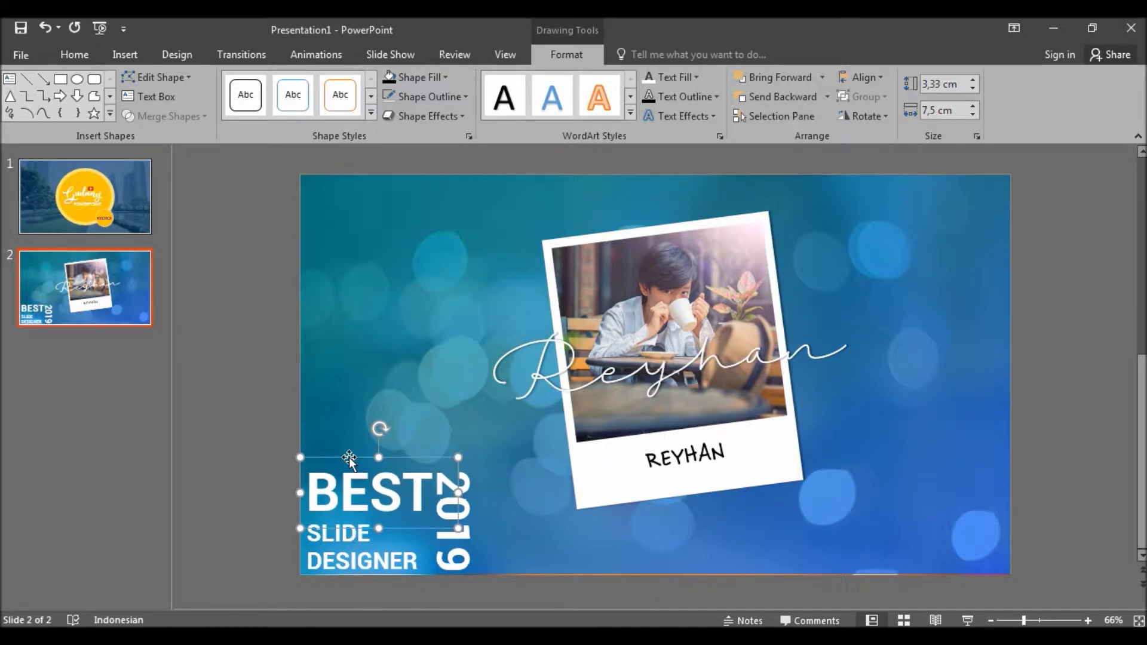
{"action": "left_click", "coordinate": [341, 553]}
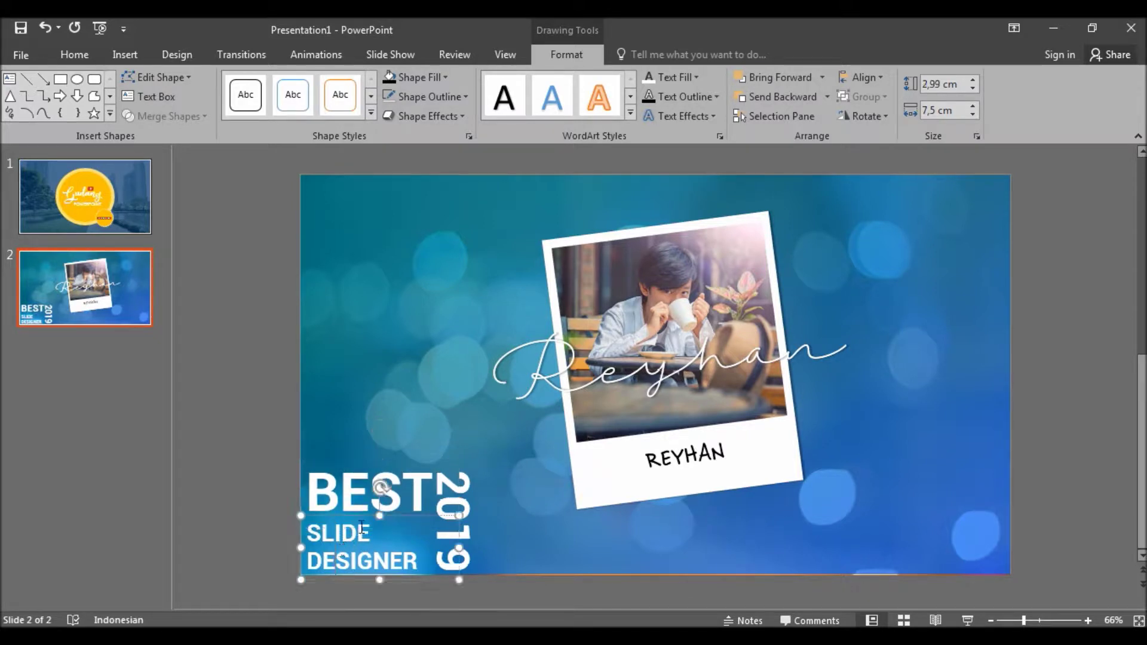
{"action": "key", "text": "ctrl+a"}
{"action": "key", "text": "ctrl+e"}
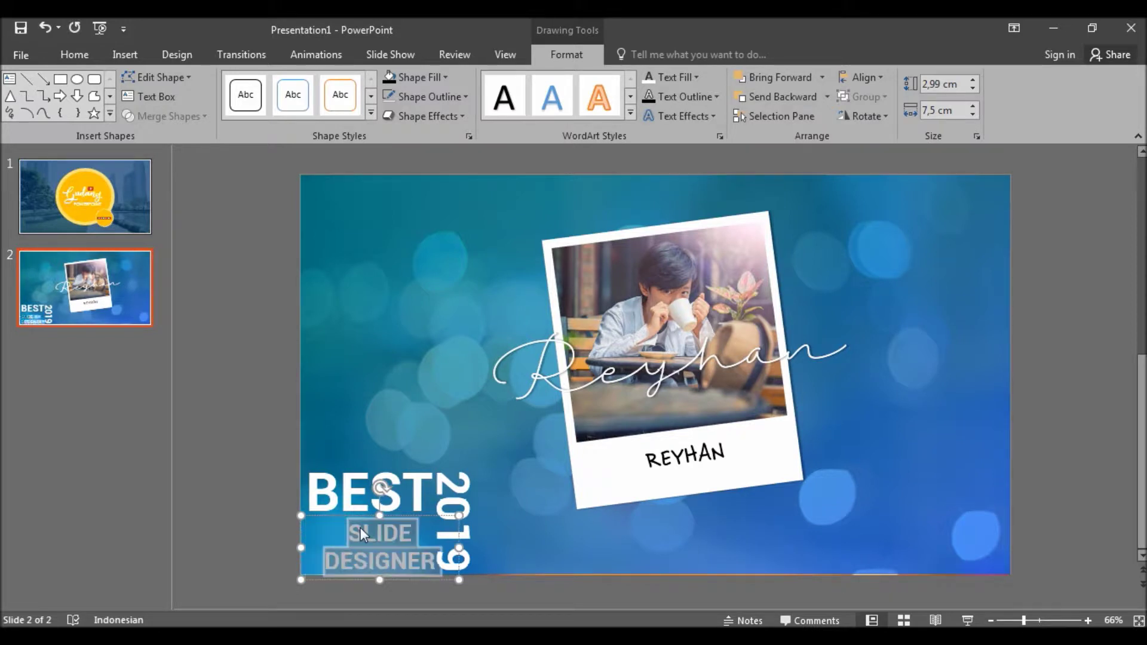
{"action": "left_click", "coordinate": [513, 506]}
{"action": "key", "text": "ctrl+z"}
{"action": "left_click", "coordinate": [513, 504]}
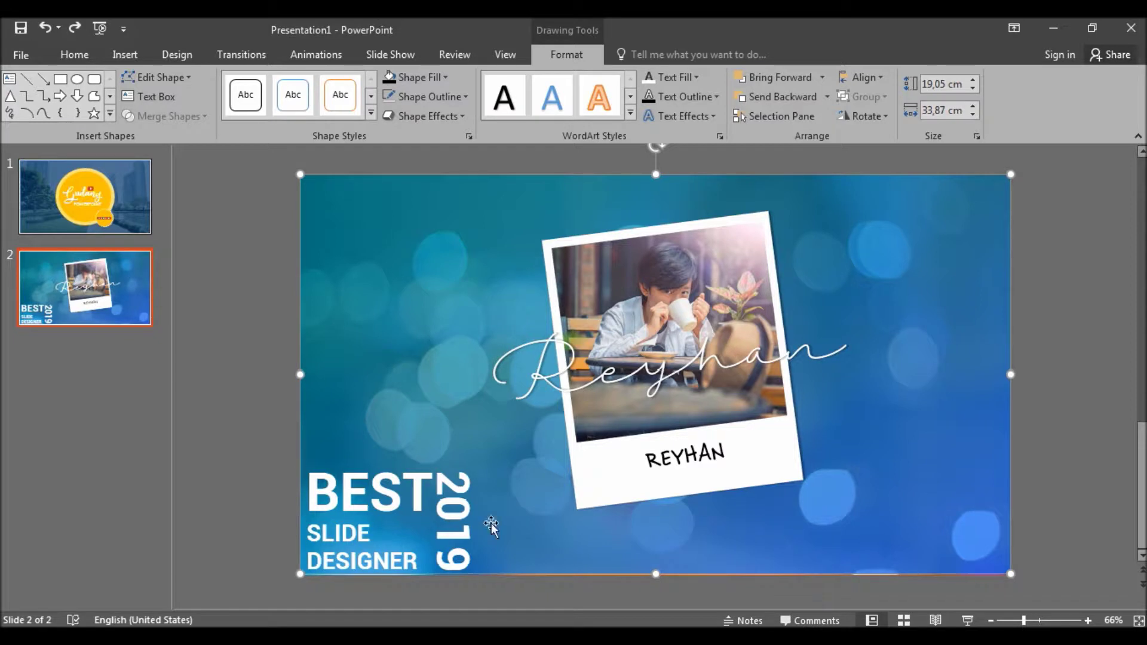
{"action": "left_click", "coordinate": [968, 620]}
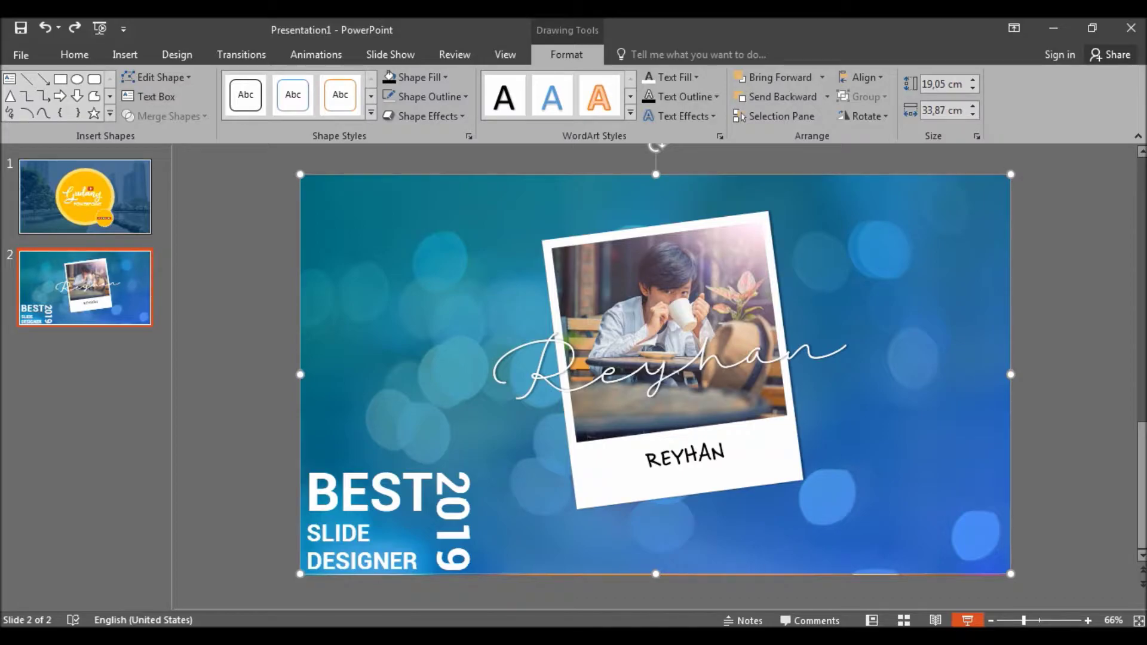
{"action": "left_click", "coordinate": [968, 620]}
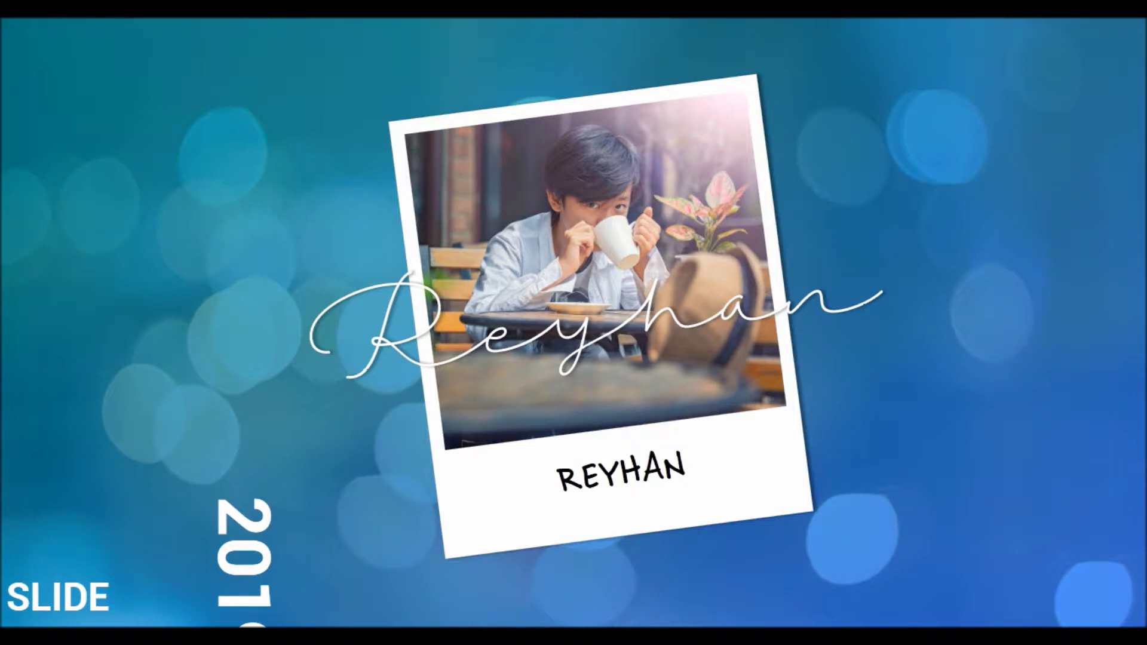
{"action": "key", "text": "Escape"}
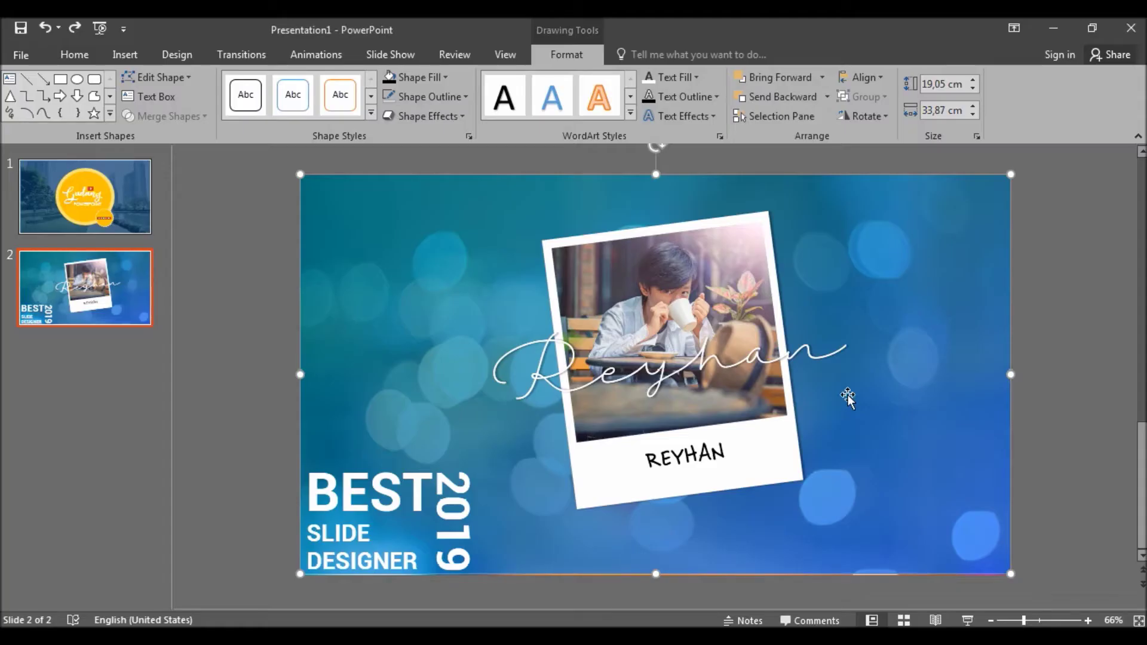
{"action": "mouse_move", "coordinate": [379, 427]}
{"action": "left_mouse_down"}
{"action": "mouse_move", "coordinate": [299, 425]}
{"action": "mouse_move", "coordinate": [511, 588]}
{"action": "left_mouse_up"}
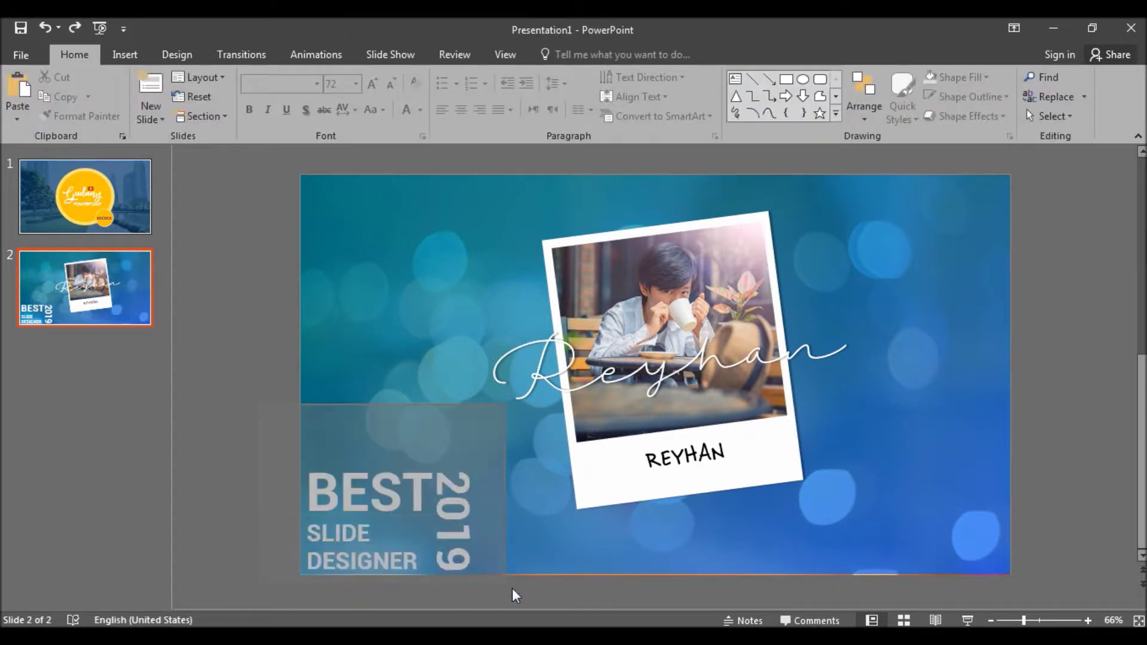
Step: Nudge the title group and the vertical 2019 upward, then preview slide 2 as a slide show
{"action": "key", "text": "Up"}
{"action": "key", "text": "Up"}
{"action": "key", "text": "Up"}
{"action": "key", "text": "Up"}
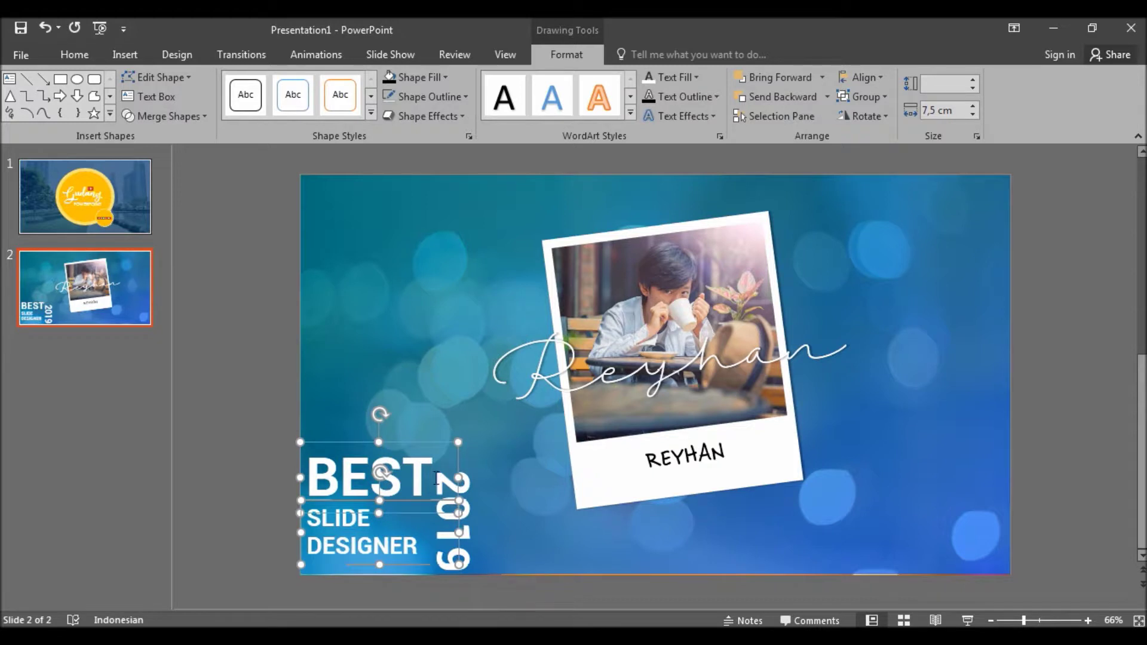
{"action": "left_click", "coordinate": [463, 466]}
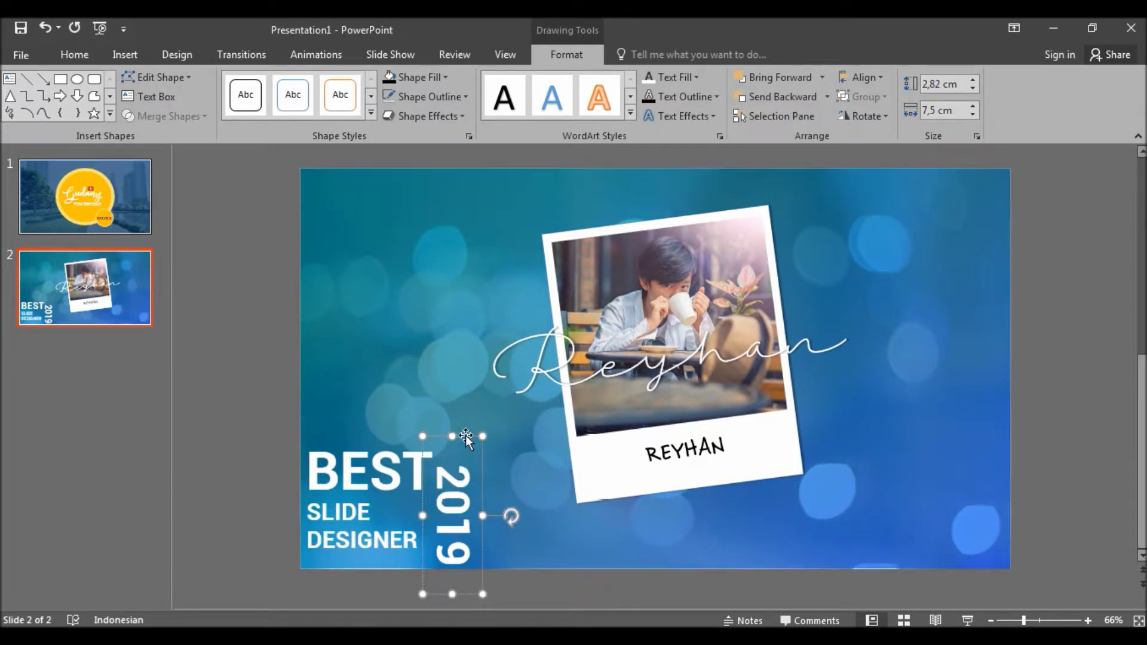
{"action": "key", "text": "Up"}
{"action": "key", "text": "Up"}
{"action": "key", "text": "Up"}
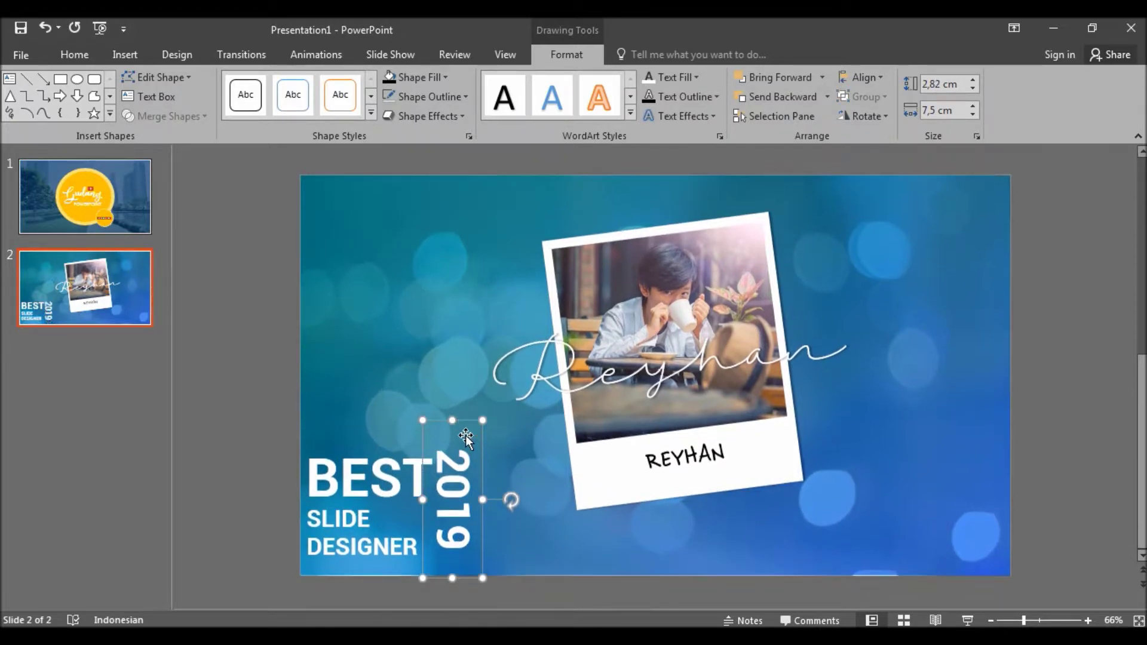
{"action": "key", "text": "Down"}
{"action": "key", "text": "Down"}
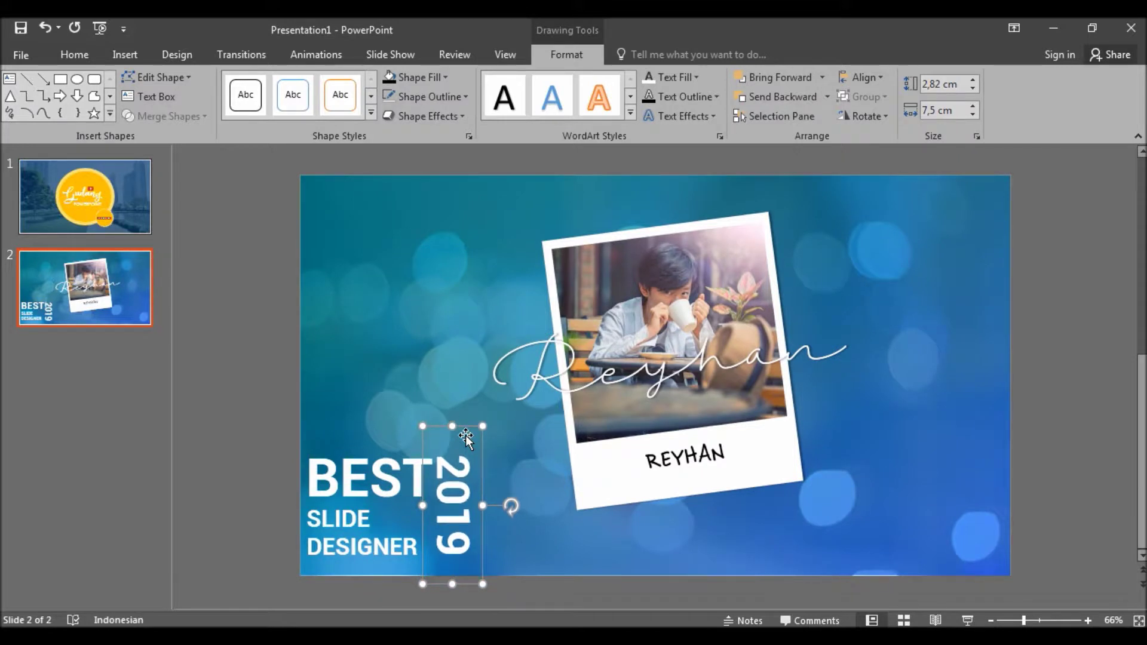
{"action": "left_click", "coordinate": [966, 622]}
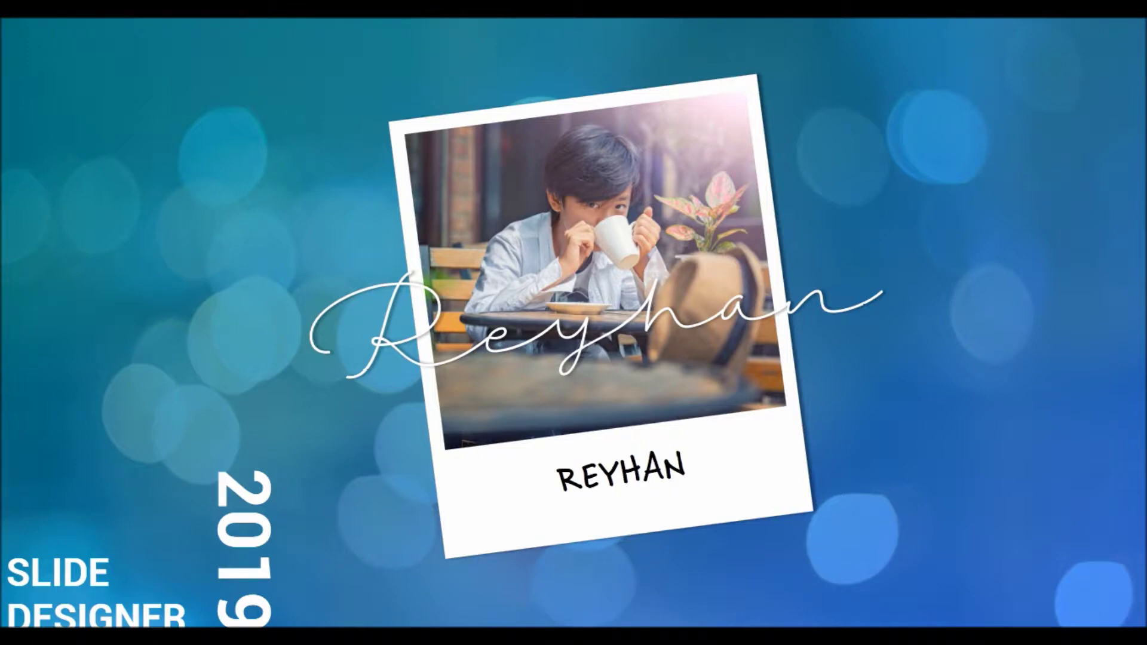
{"action": "key", "text": "Escape"}
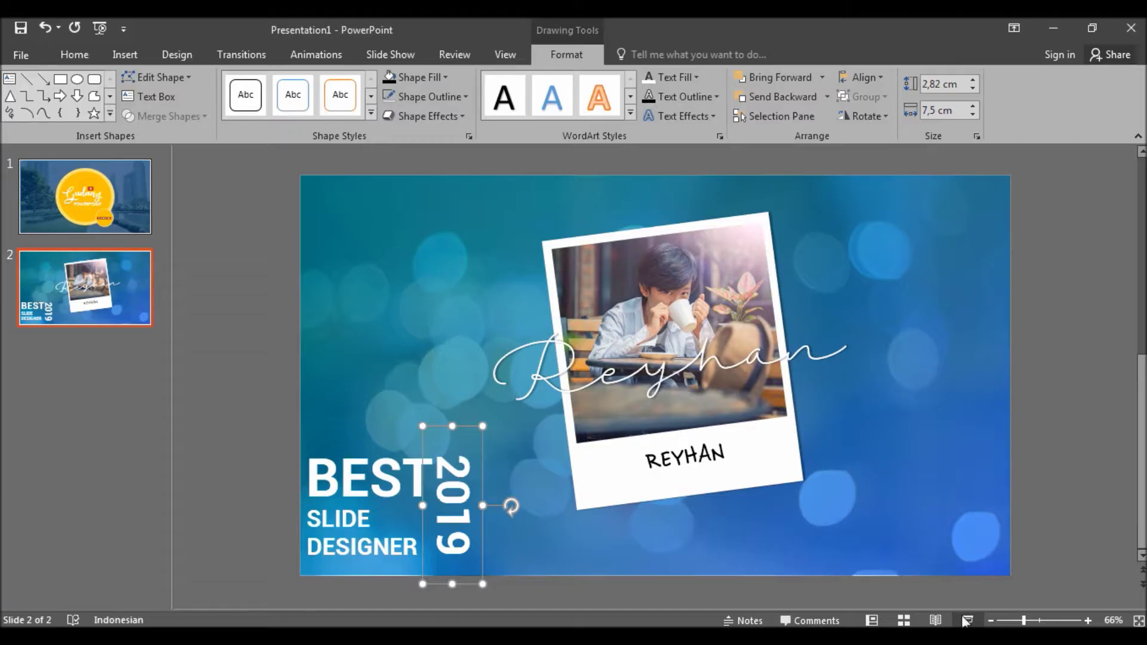
Step: Nudge the combined BEST, SLIDE DESIGNER and 2019 block upward and preview the slide again
{"action": "double_click", "coordinate": [371, 476]}
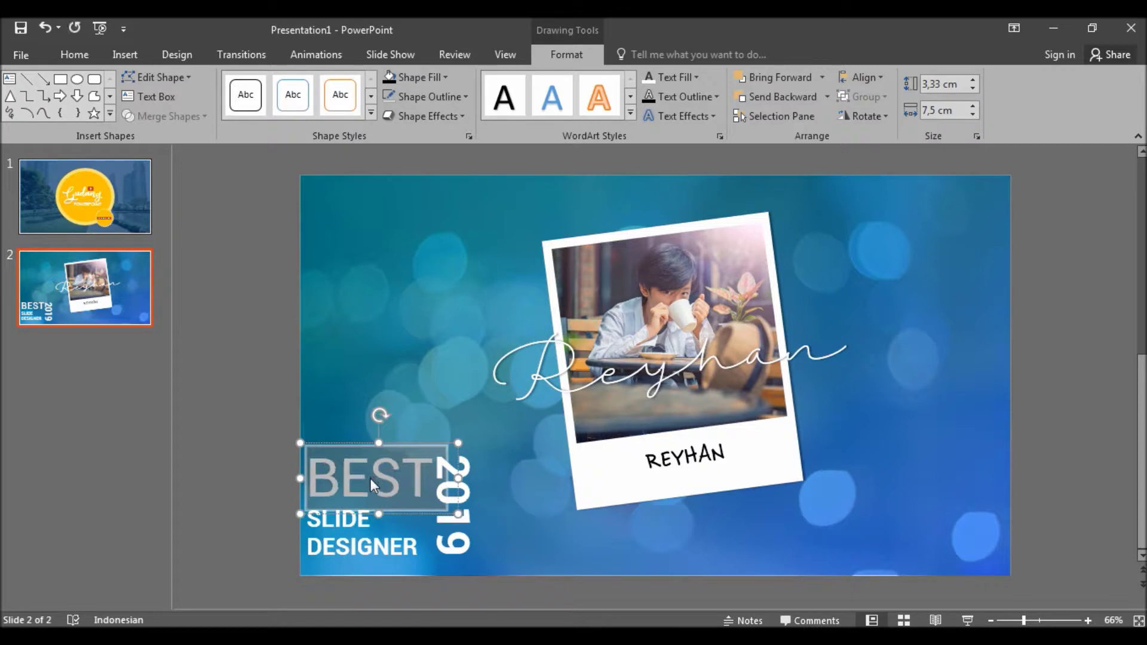
{"action": "left_click", "coordinate": [436, 514], "text": "shift"}
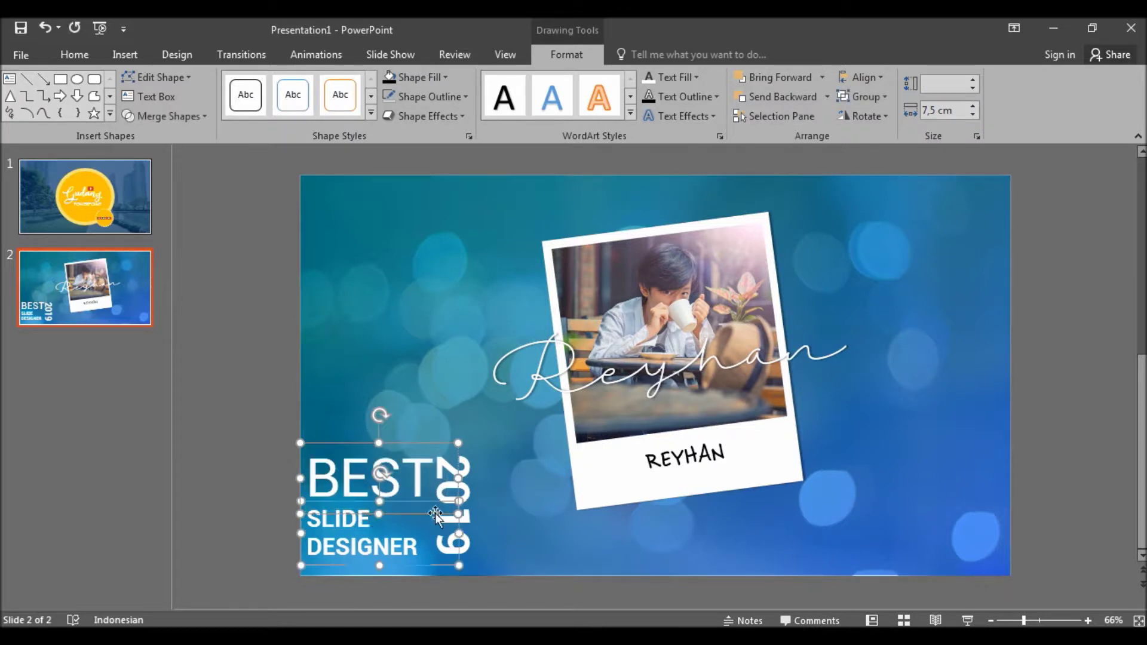
{"action": "left_click", "coordinate": [473, 515], "text": "shift"}
{"action": "key", "text": "Up"}
{"action": "key", "text": "Up"}
{"action": "key", "text": "Up"}
{"action": "key", "text": "Up"}
{"action": "key", "text": "Up"}
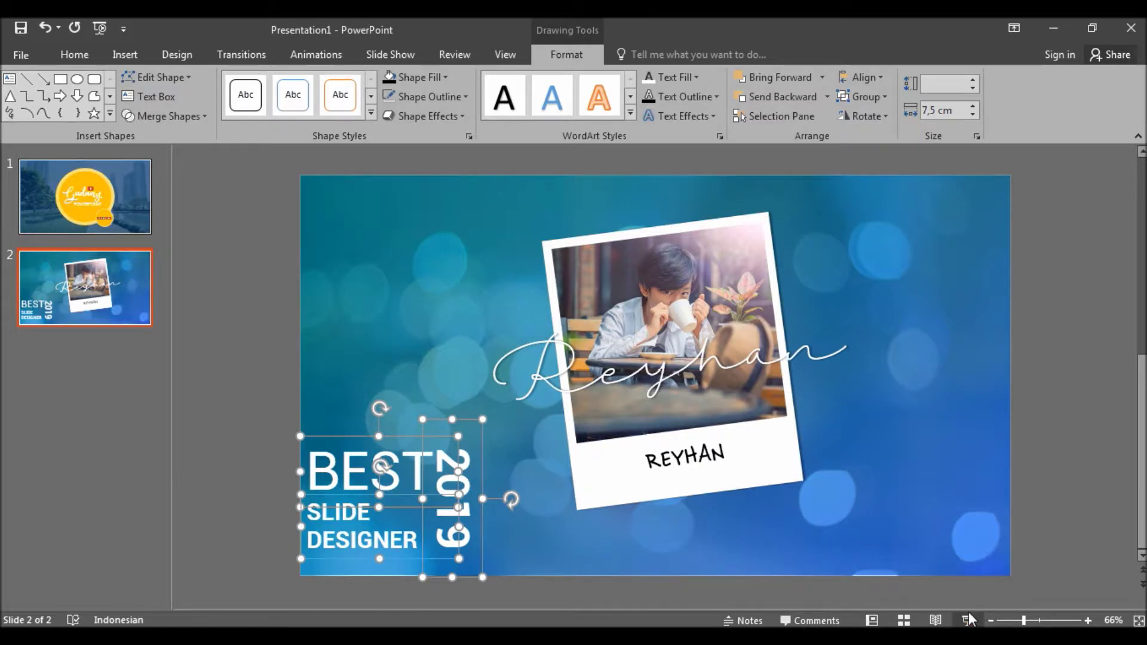
{"action": "left_click", "coordinate": [967, 620]}
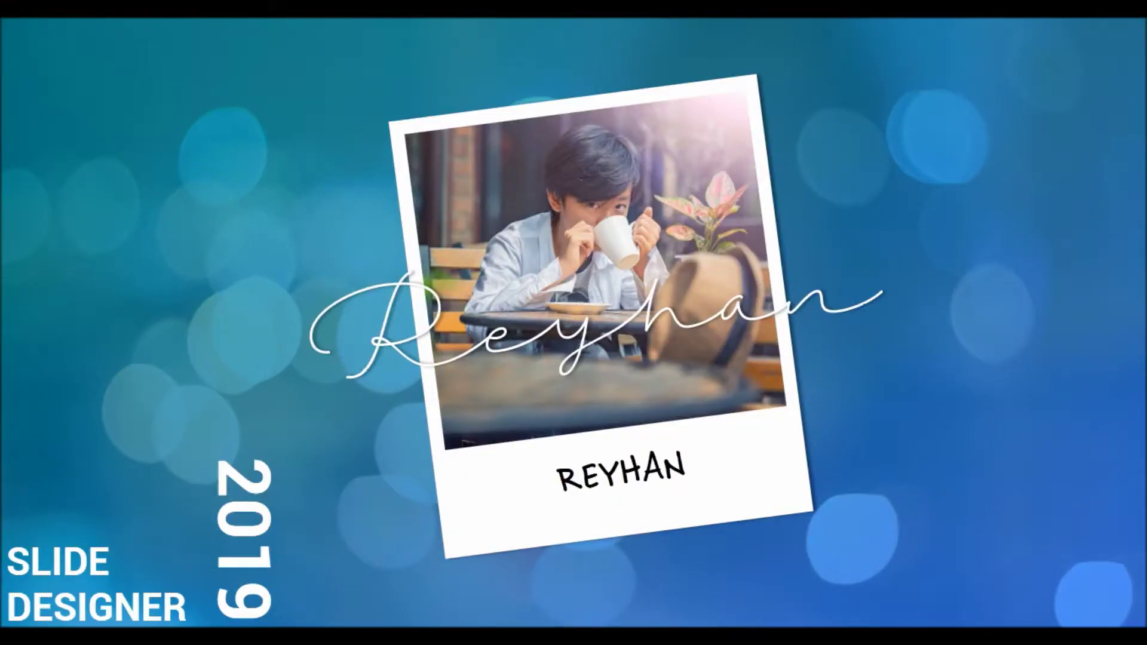
{"action": "key", "text": "Escape"}
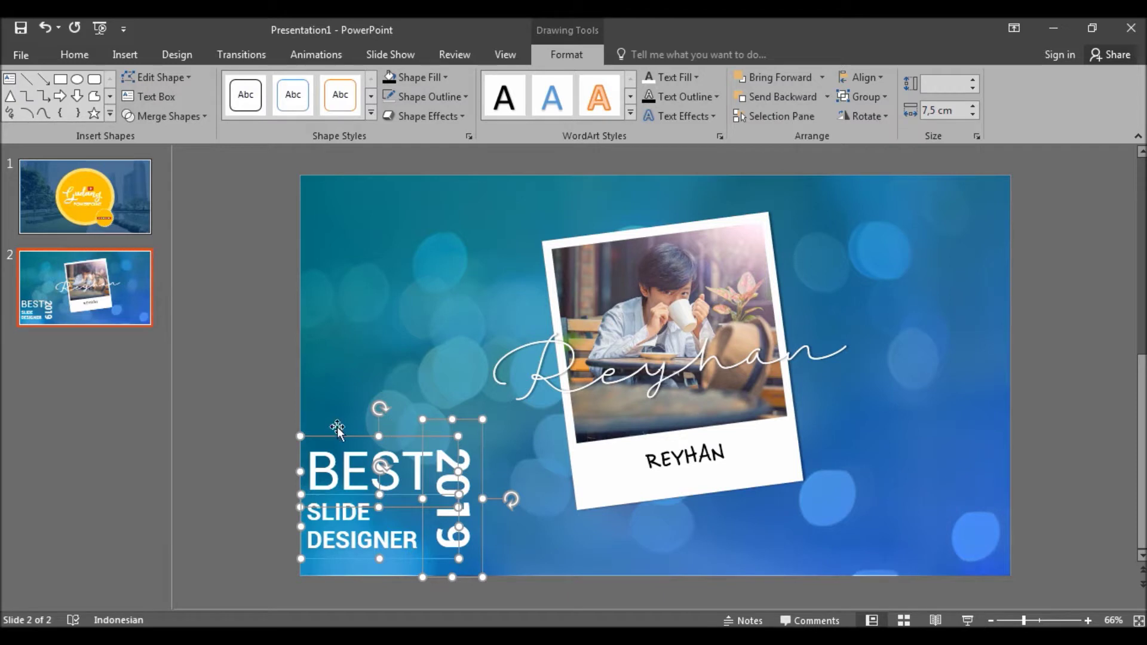
Step: Cut and re-paste the BEST box, nudge it, preview, then delete the old BEST box
{"action": "key", "text": "Escape"}
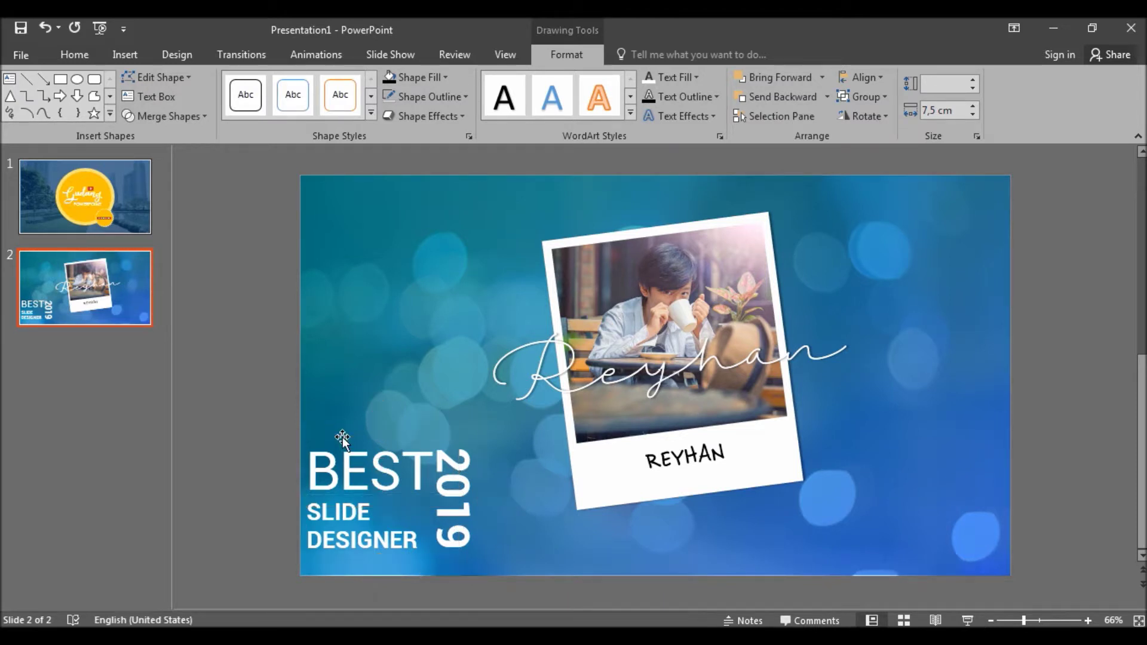
{"action": "left_click", "coordinate": [341, 442]}
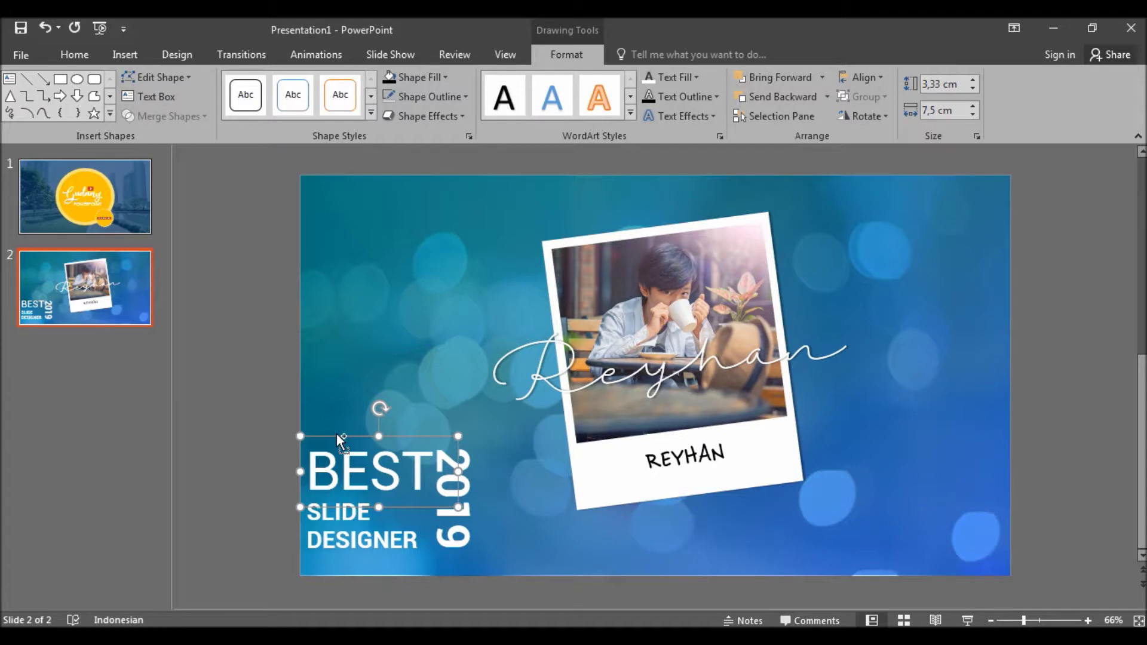
{"action": "key", "text": "ctrl+x"}
{"action": "key", "text": "ctrl+v"}
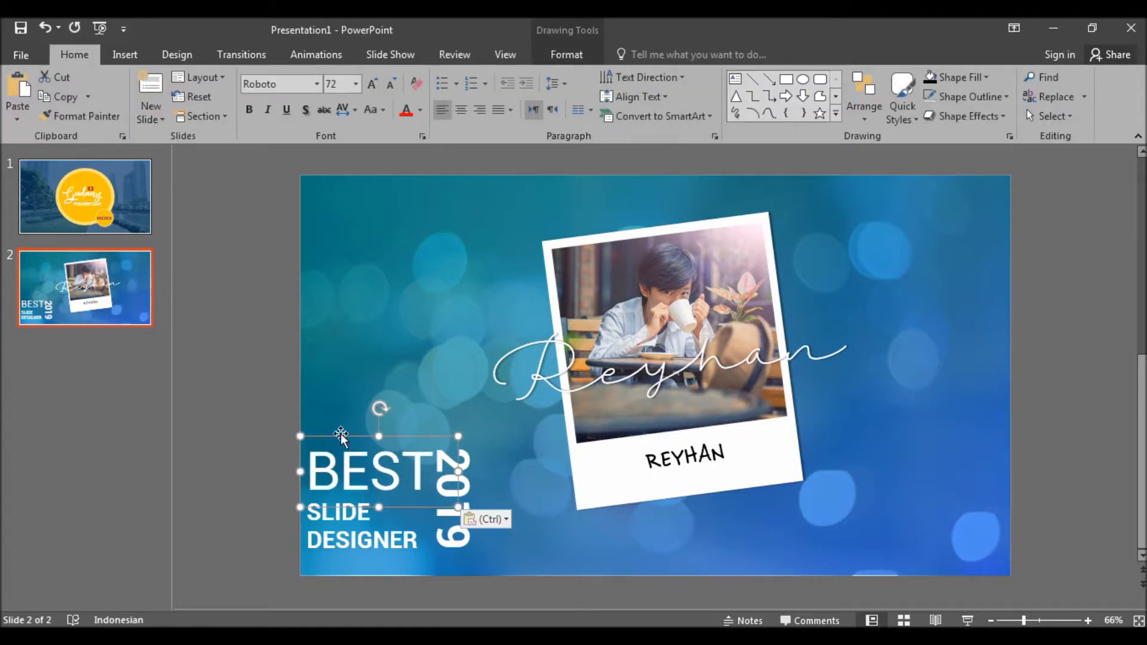
{"action": "left_click_drag", "start_coordinate": [459, 458], "coordinate": [457, 460]}
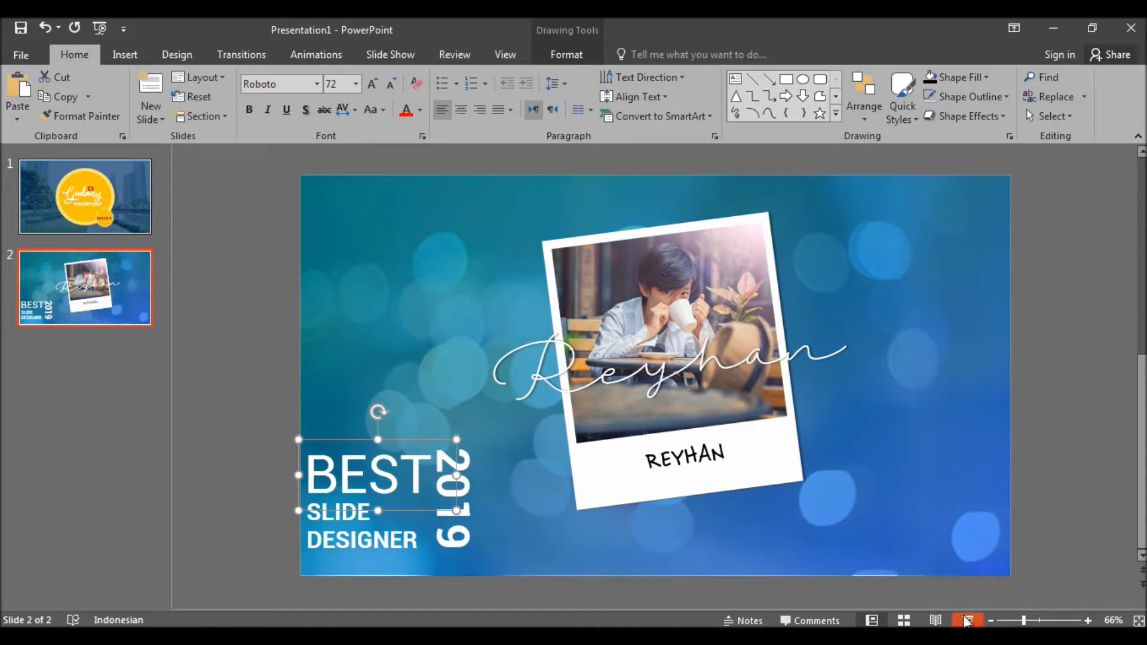
{"action": "left_click", "coordinate": [967, 622]}
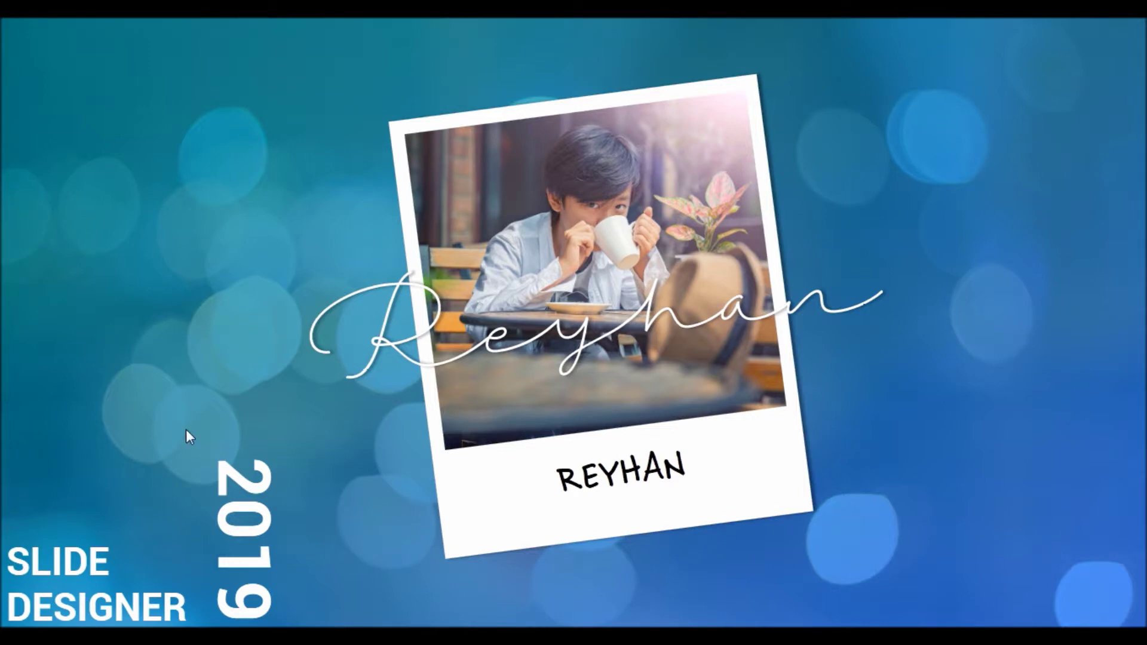
{"action": "key", "text": "Escape"}
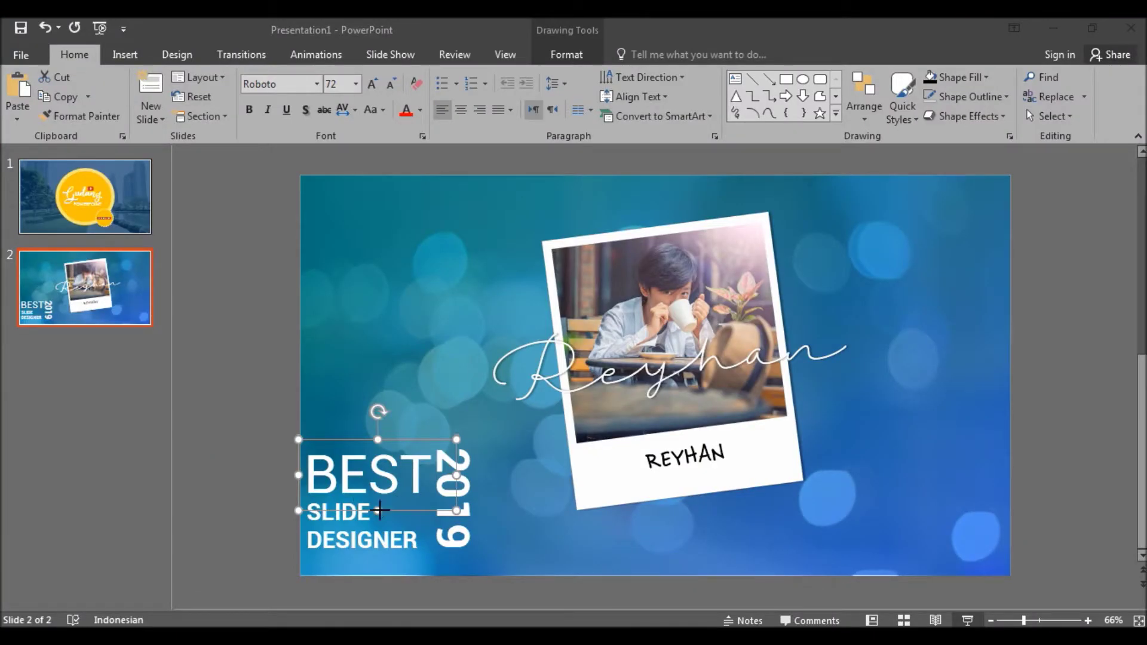
{"action": "key", "text": "Delete"}
Step: Duplicate the SLIDE DESIGNER box upward, retype it as BEST, and preview the slide
{"action": "left_click", "coordinate": [352, 505]}
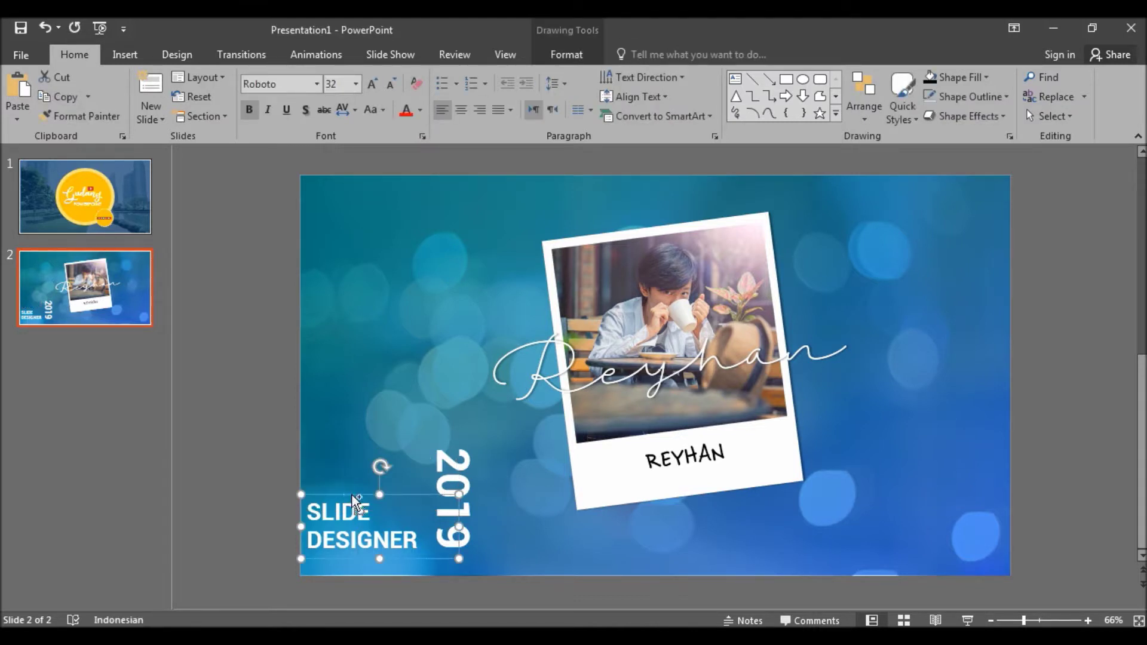
{"action": "left_click_drag", "start_coordinate": [356, 505], "coordinate": [360, 463]}
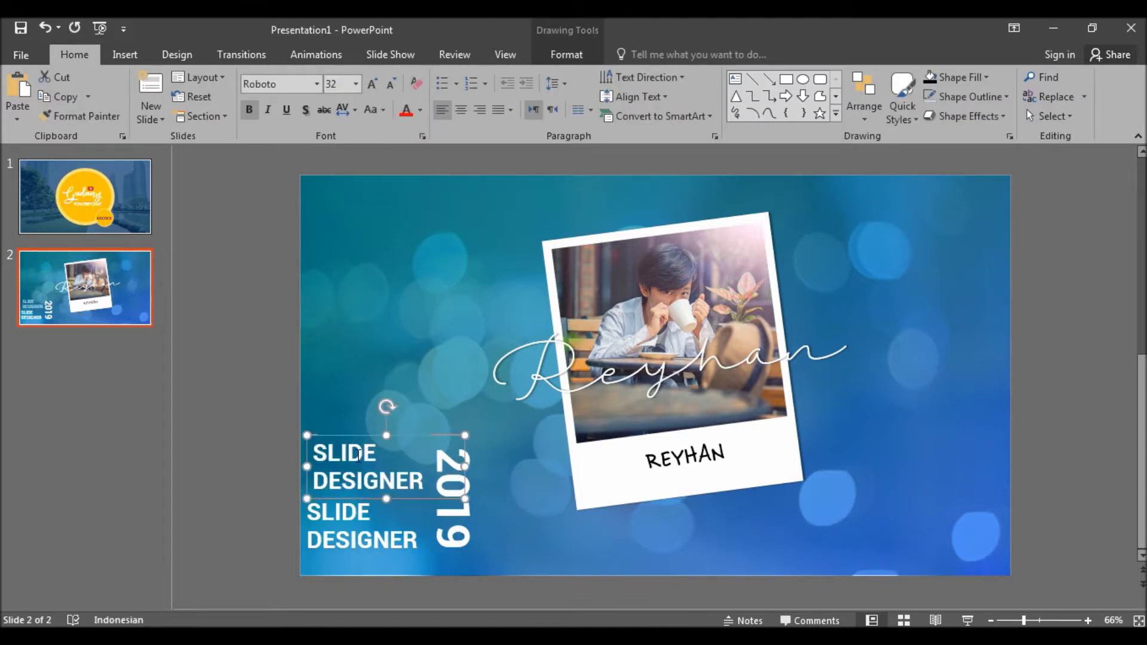
{"action": "type", "text": "BESY"}
{"action": "key", "text": "BackSpace"}
{"action": "type", "text": "T"}
{"action": "key", "text": "ctrl+a"}
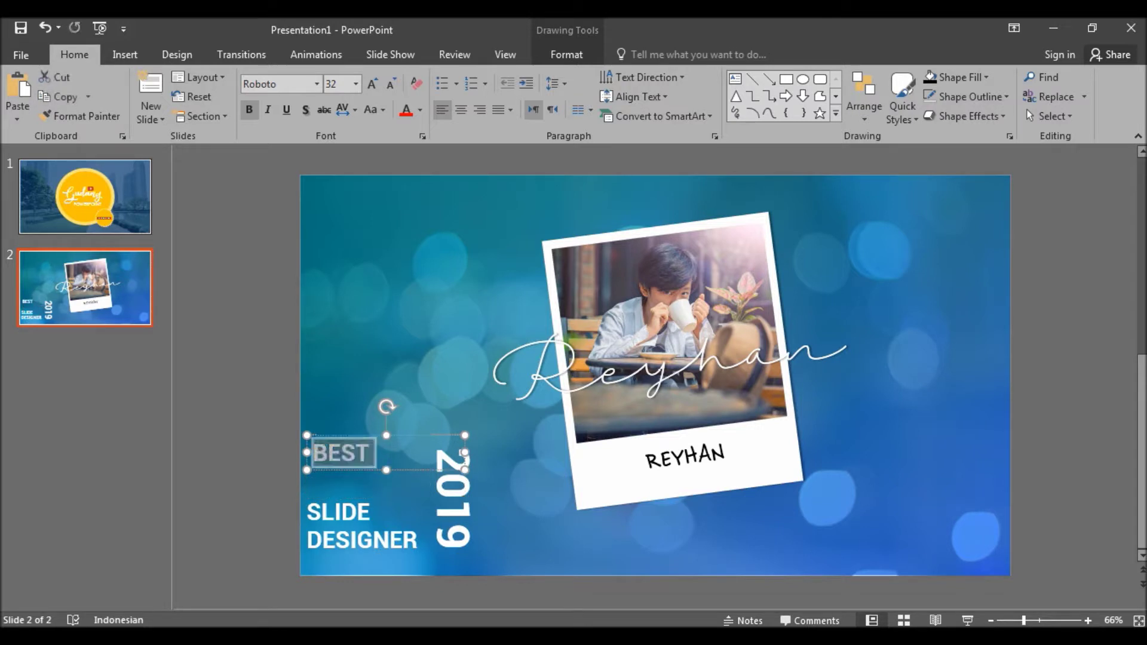
{"action": "left_click_drag", "start_coordinate": [344, 436], "coordinate": [345, 465]}
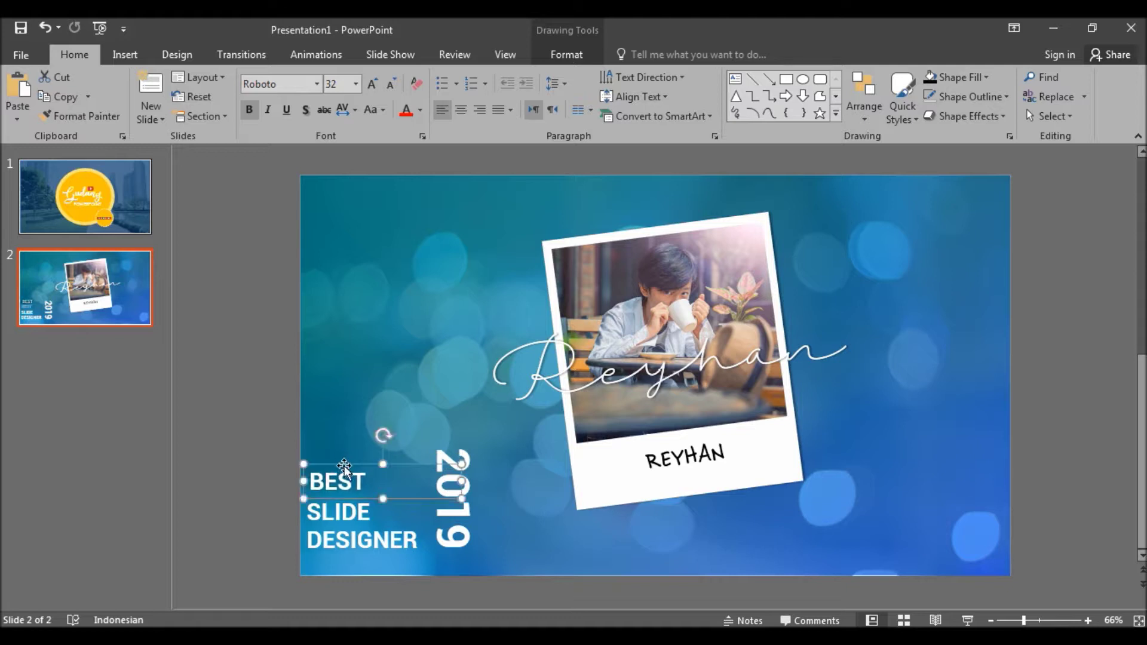
{"action": "left_click", "coordinate": [978, 618]}
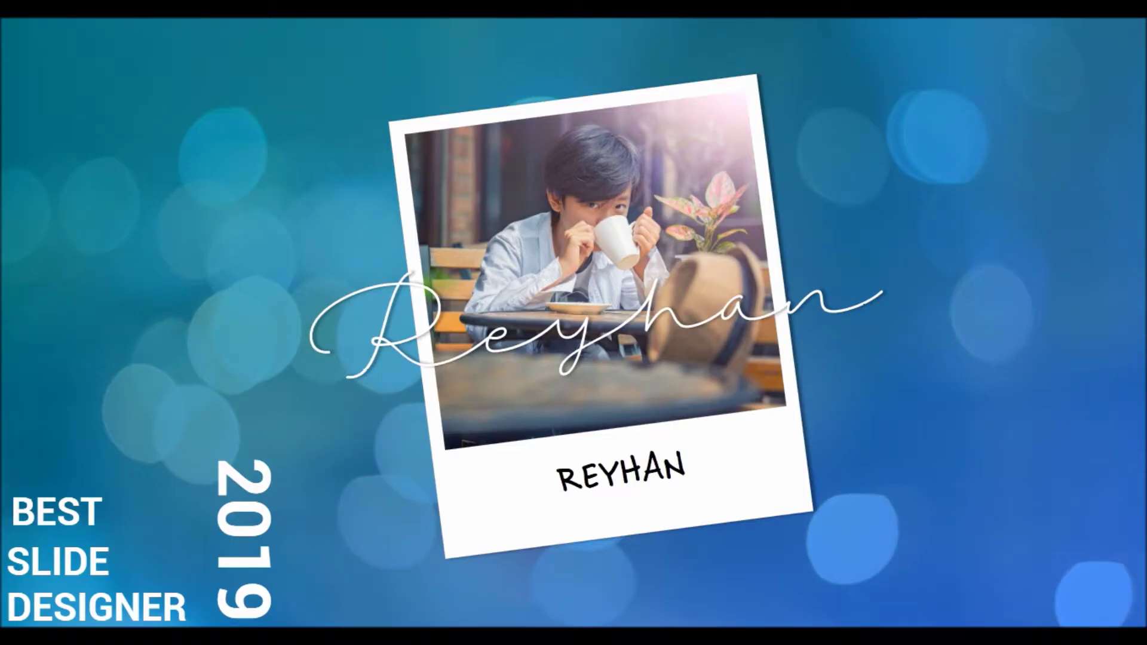
{"action": "key", "text": "Escape"}
Step: Enlarge BEST step by step to 60 pt and position it above SLIDE DESIGNER
{"action": "double_click", "coordinate": [332, 482]}
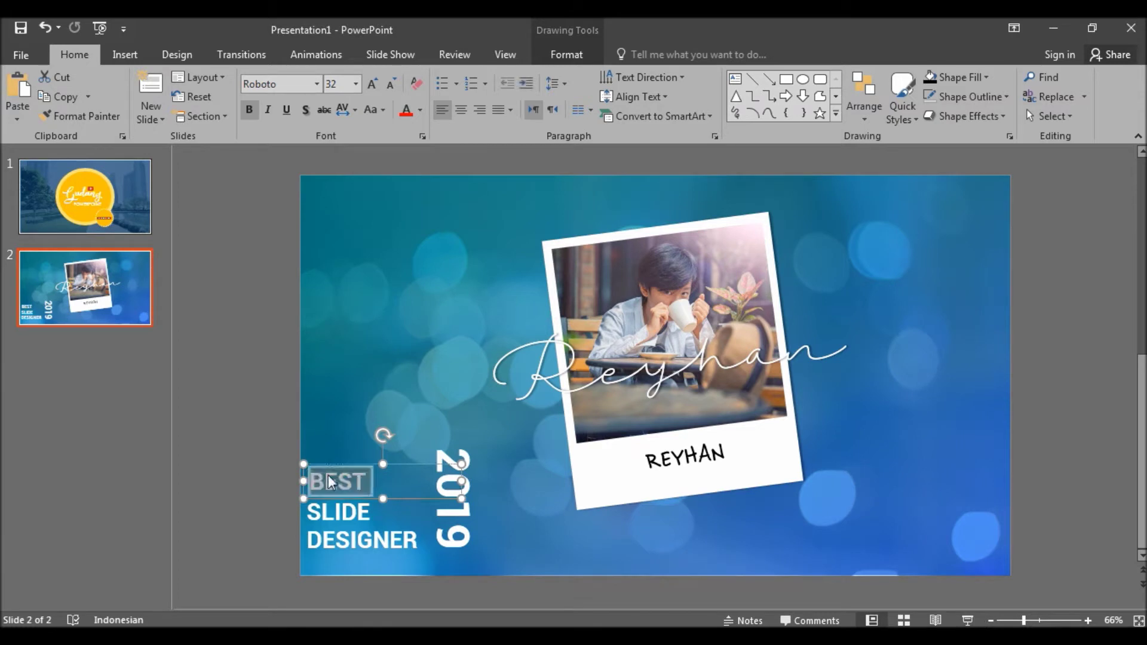
{"action": "key", "text": "ctrl+shift+period"}
{"action": "key", "text": "ctrl+shift+period"}
{"action": "key", "text": "ctrl+shift+period"}
{"action": "key", "text": "ctrl+shift+period"}
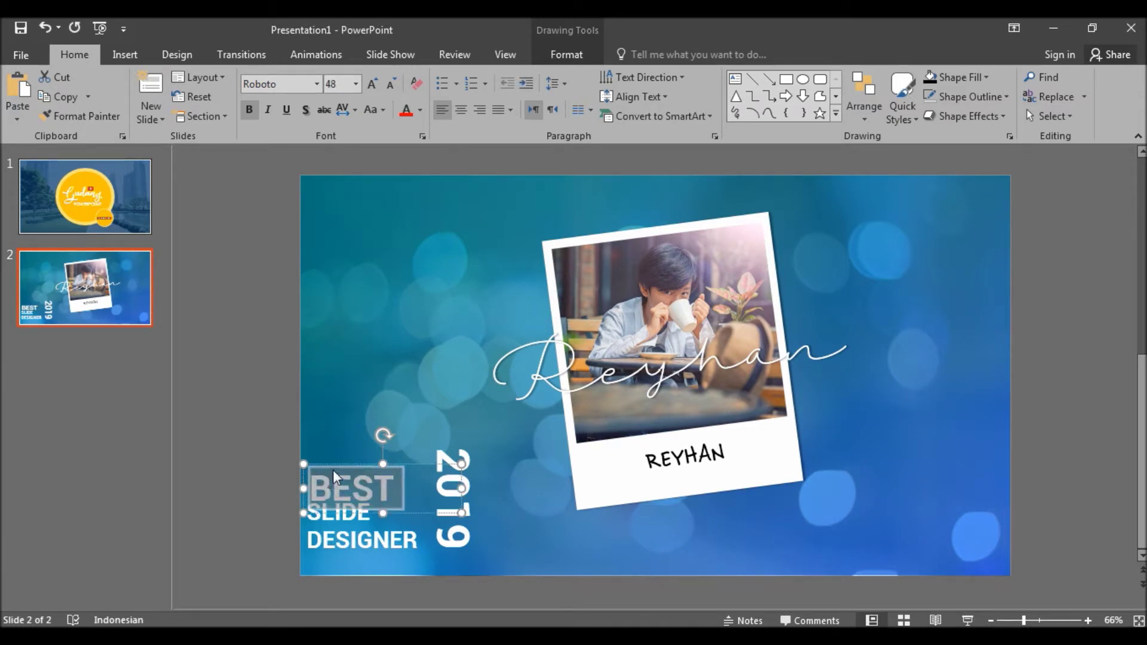
{"action": "left_click_drag", "start_coordinate": [333, 469], "coordinate": [328, 458]}
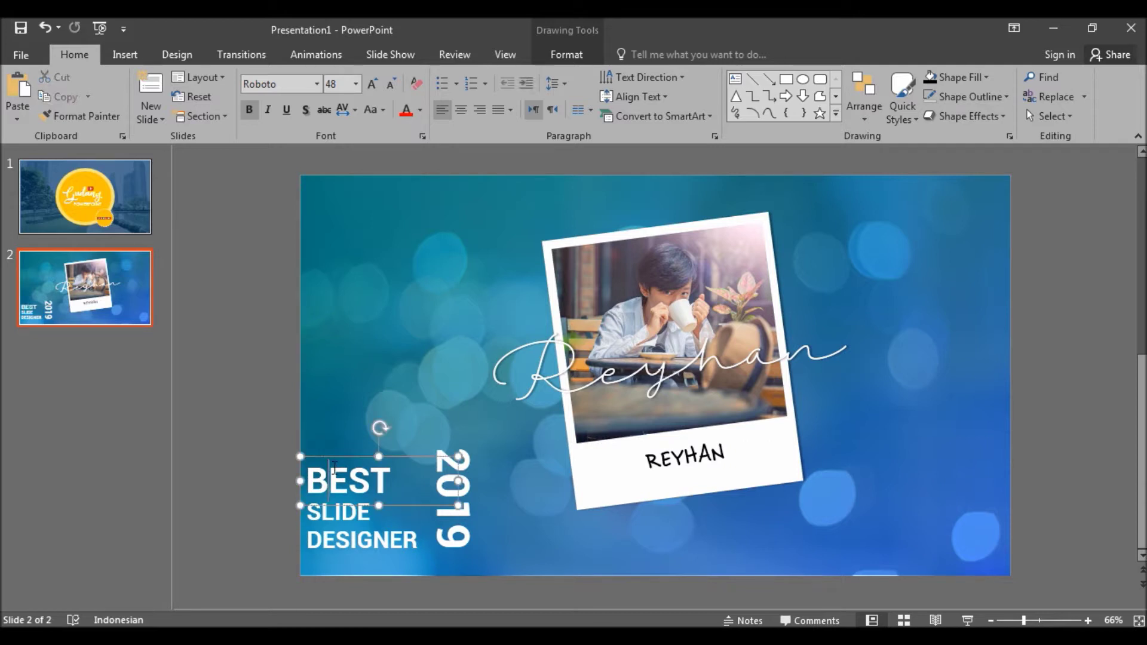
{"action": "double_click", "coordinate": [334, 472]}
{"action": "key", "text": "ctrl+shift+period"}
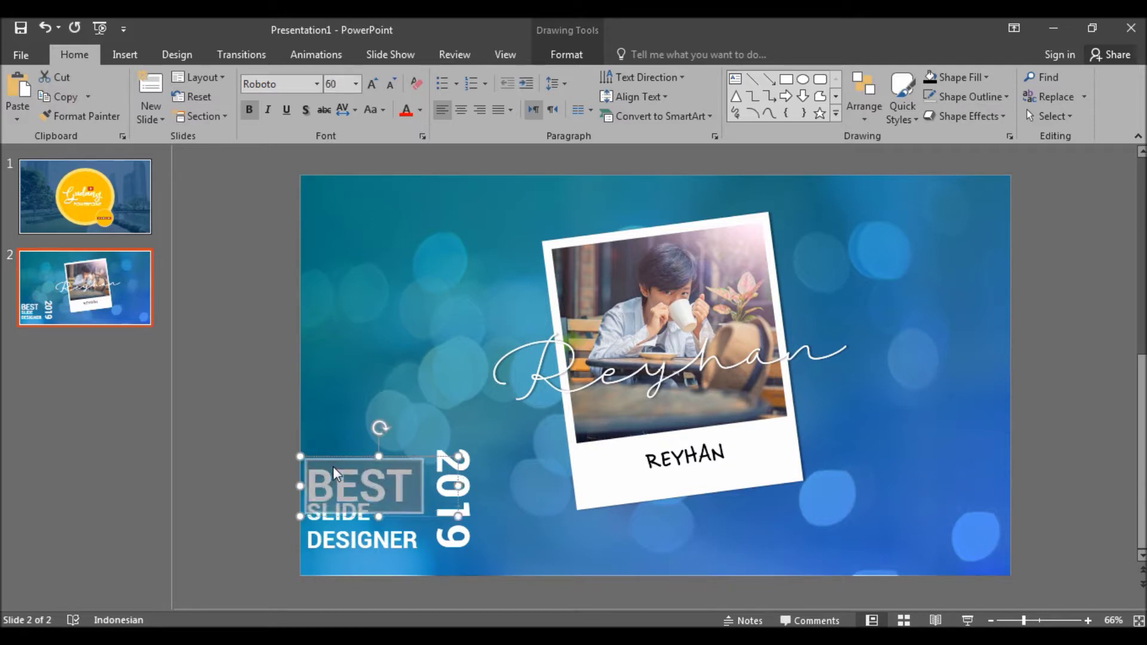
{"action": "key", "text": "ctrl+shift+period"}
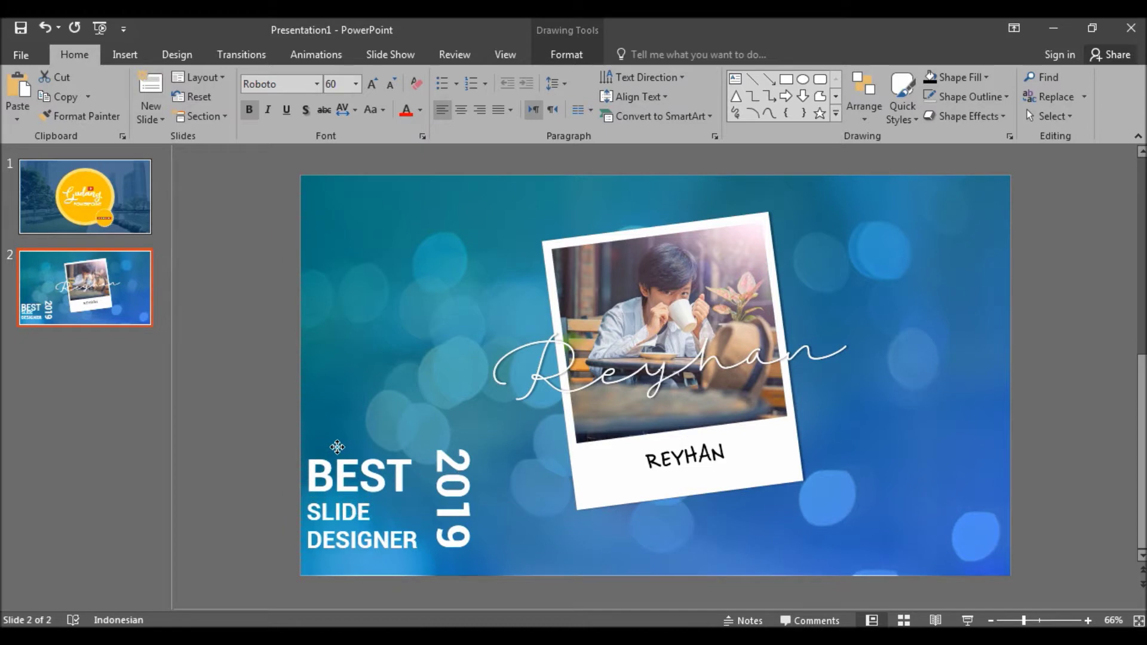
Step: Shrink the vertical 2019 text to 48 pt and move it left beside BEST
{"action": "left_click", "coordinate": [338, 449]}
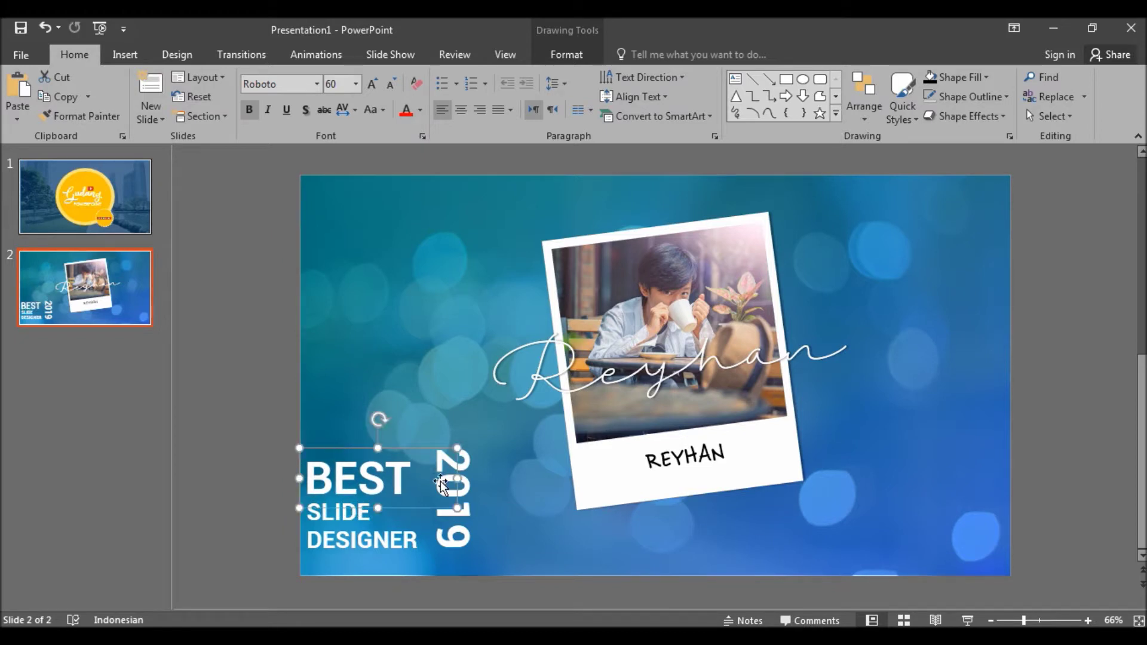
{"action": "left_click", "coordinate": [454, 487]}
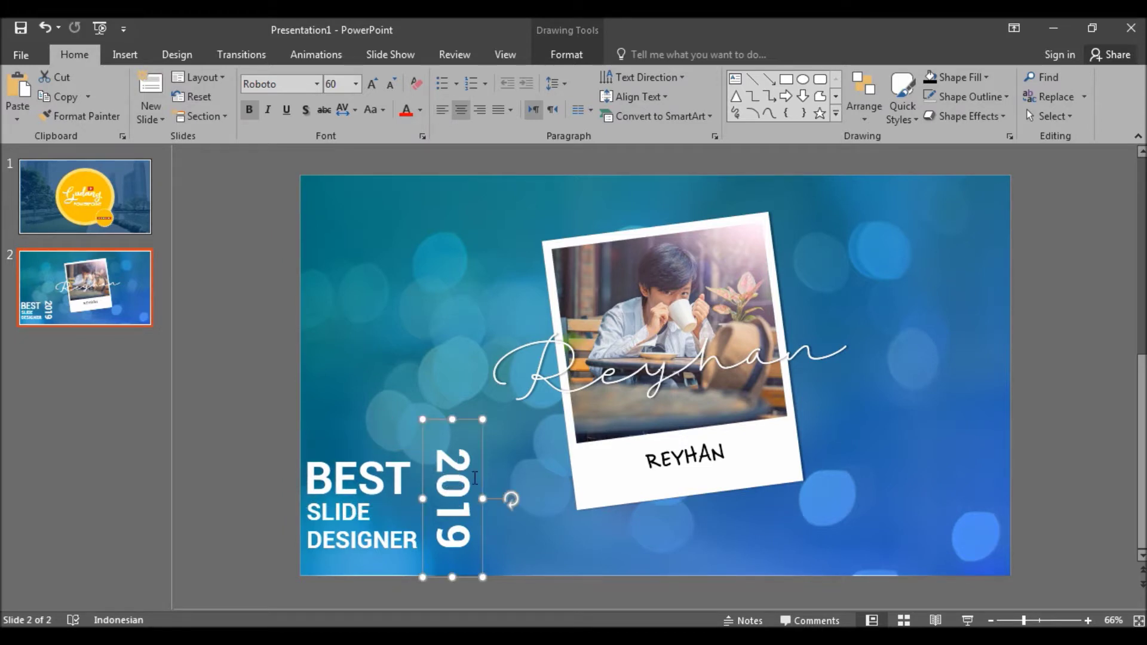
{"action": "key", "text": "ctrl+a"}
{"action": "left_click", "coordinate": [475, 478]}
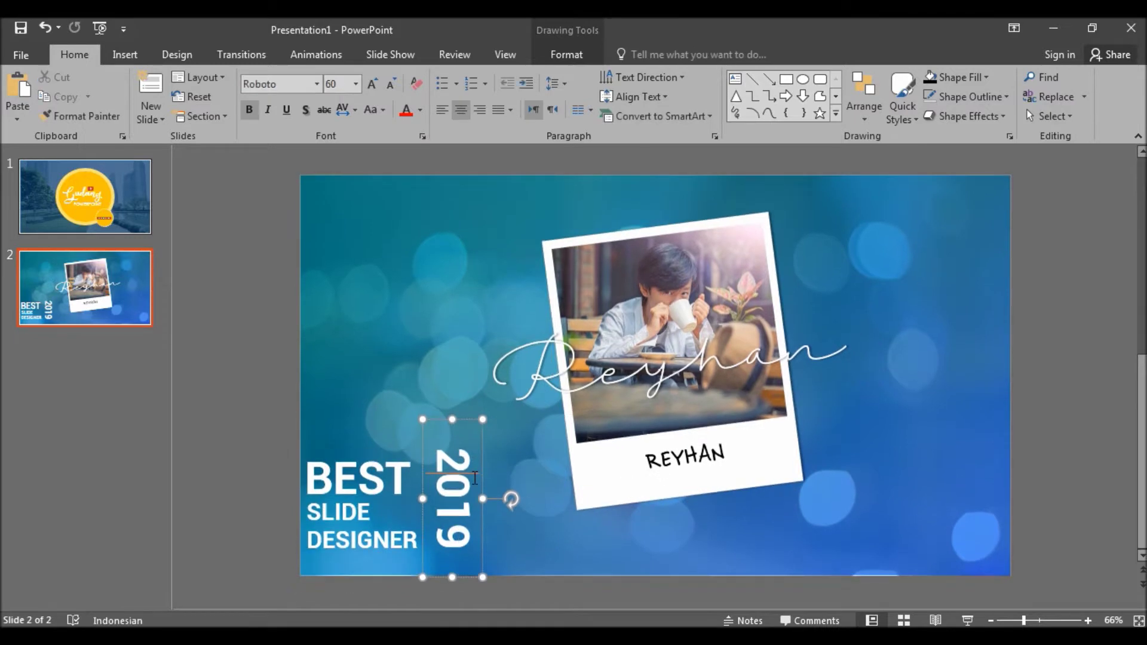
{"action": "key", "text": "ctrl+a"}
{"action": "key", "text": "ctrl+shift+comma"}
{"action": "key", "text": "ctrl+shift+comma"}
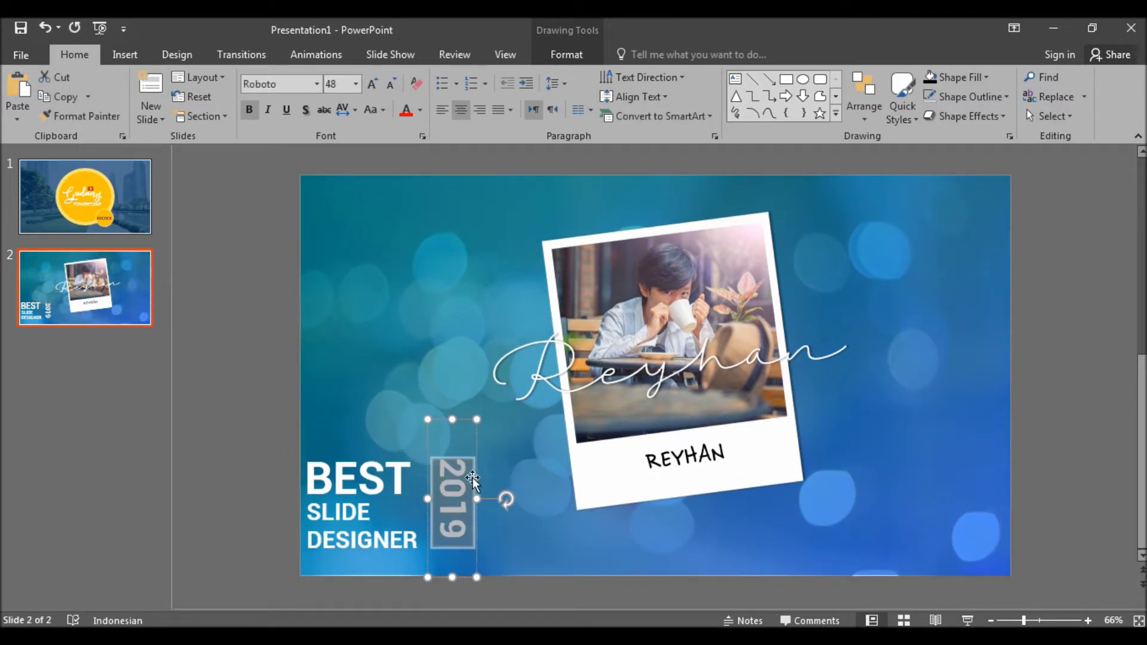
{"action": "left_click_drag", "start_coordinate": [478, 437], "coordinate": [462, 440]}
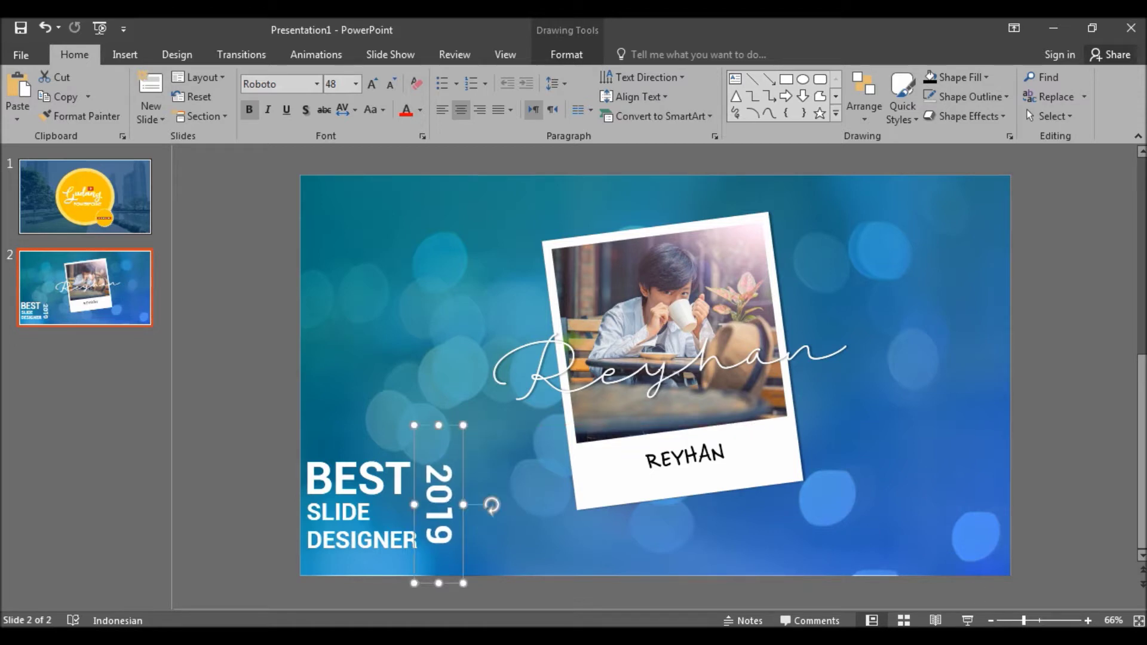
Step: Preview slide 2 full screen as a slide show
{"action": "left_click", "coordinate": [968, 620]}
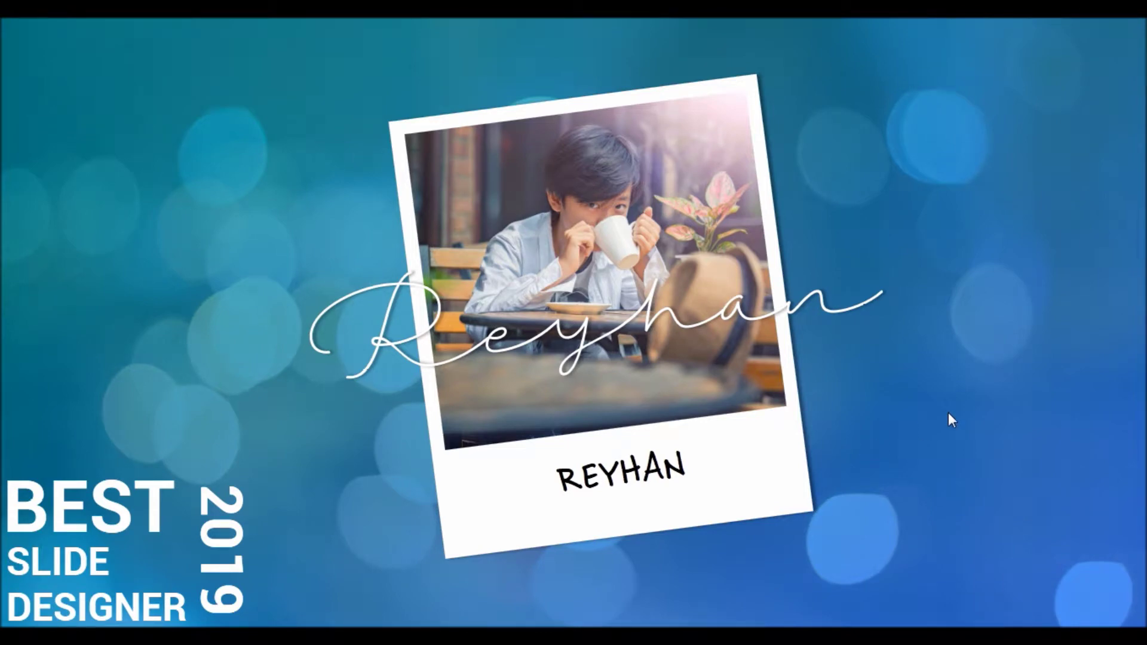
{"action": "key", "text": "Escape"}
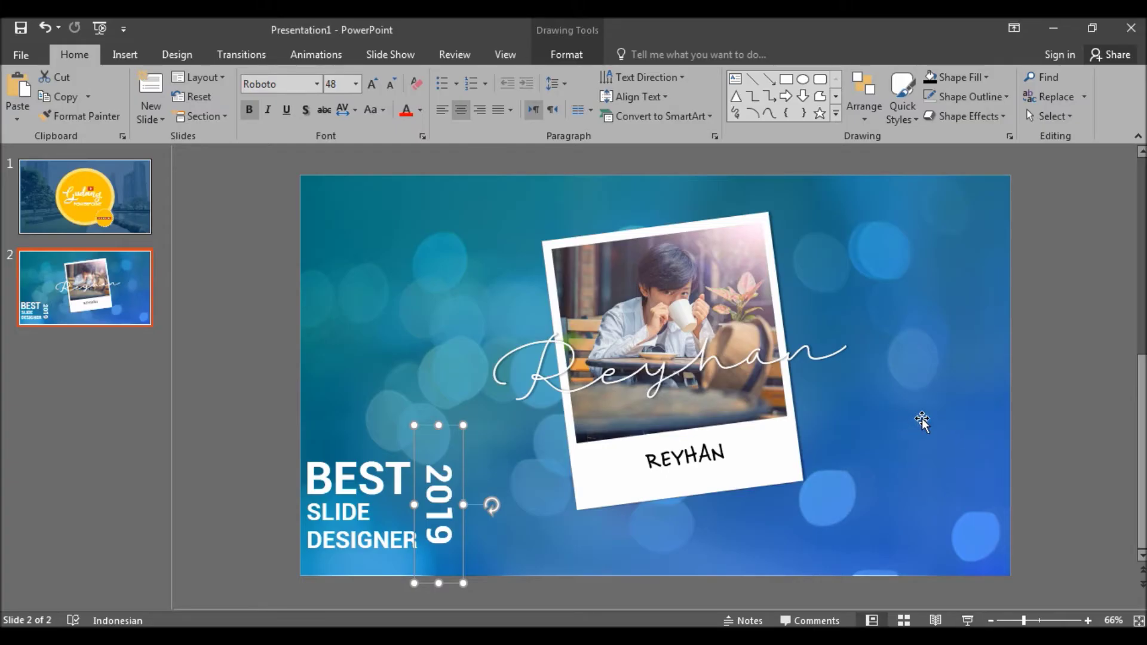
{"action": "left_click", "coordinate": [968, 620]}
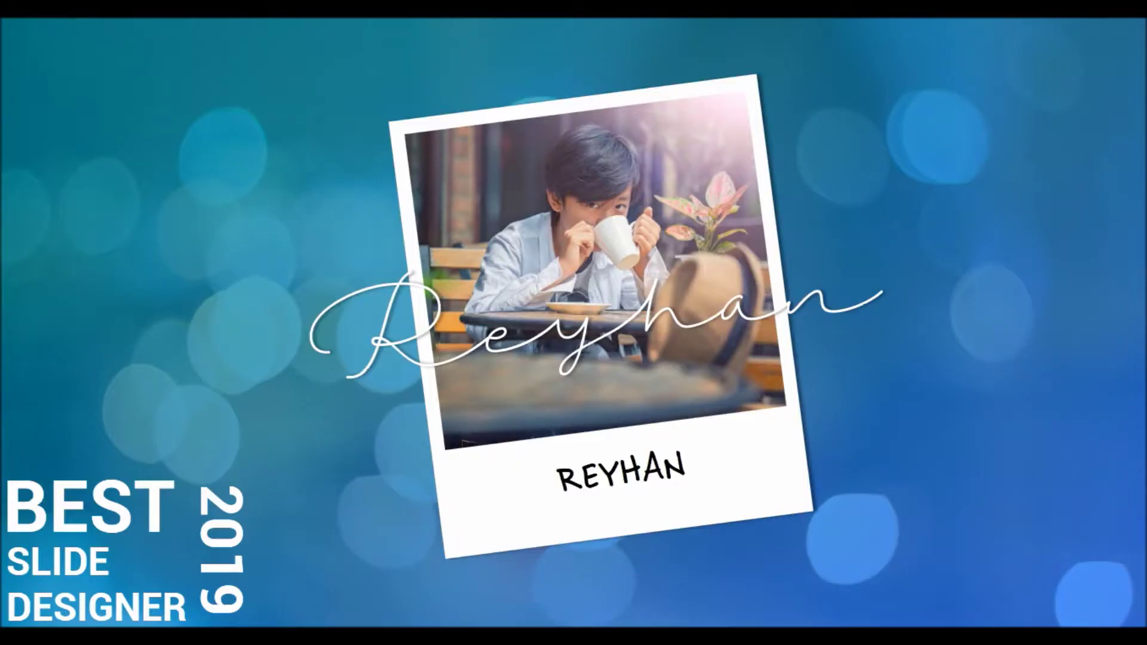